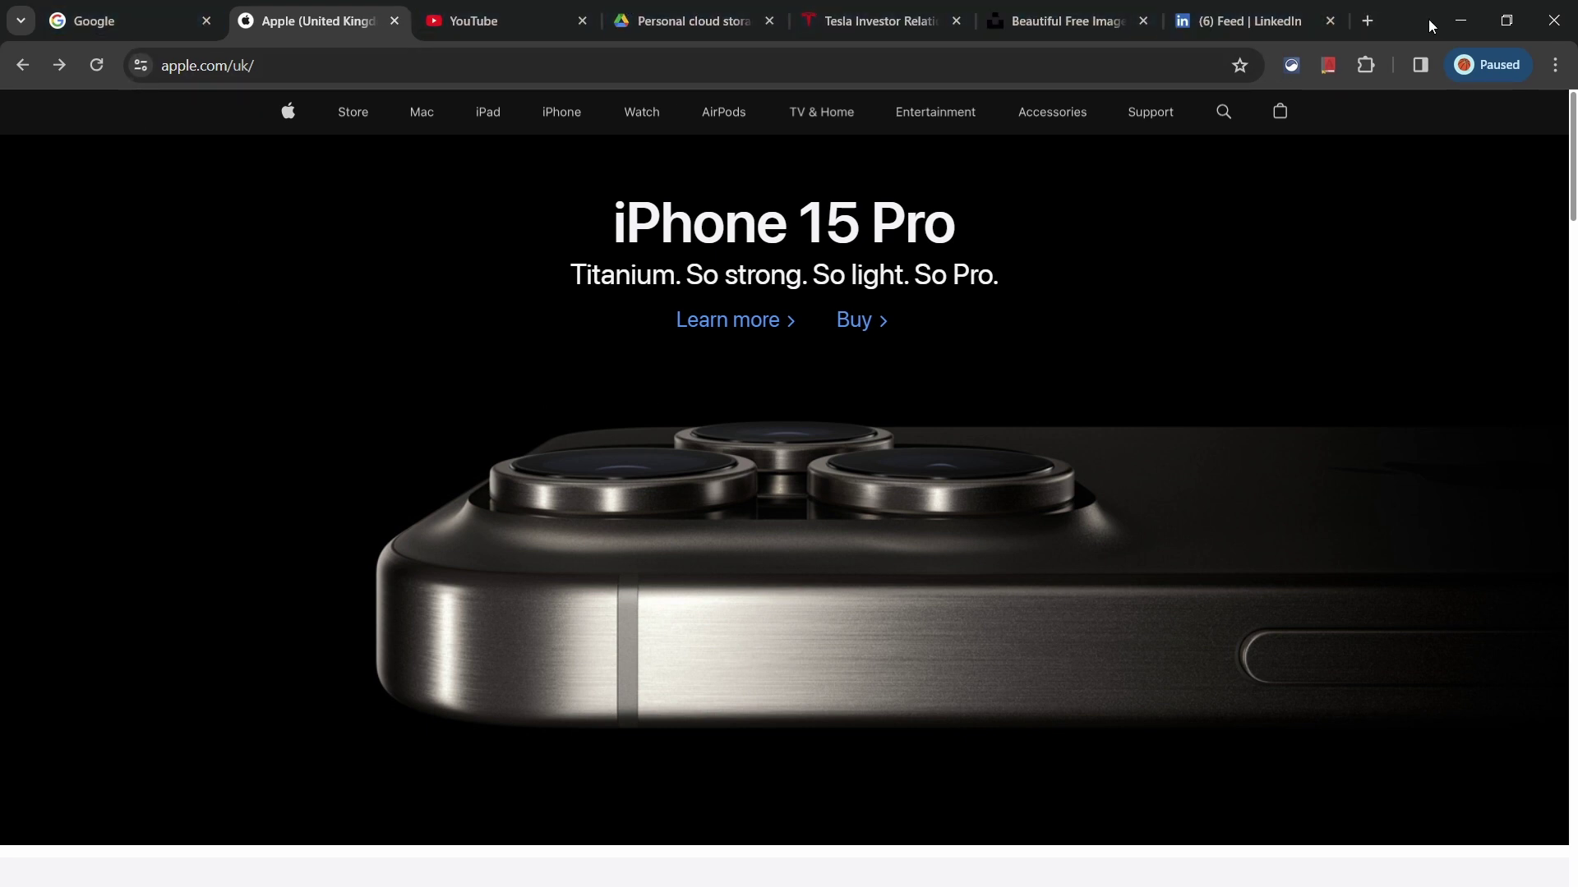
Open Chrome's Task Manager and sort the process list by name, memory, CPU, network and process ID.
right_click(1422, 22)
left_click(1408, 225)
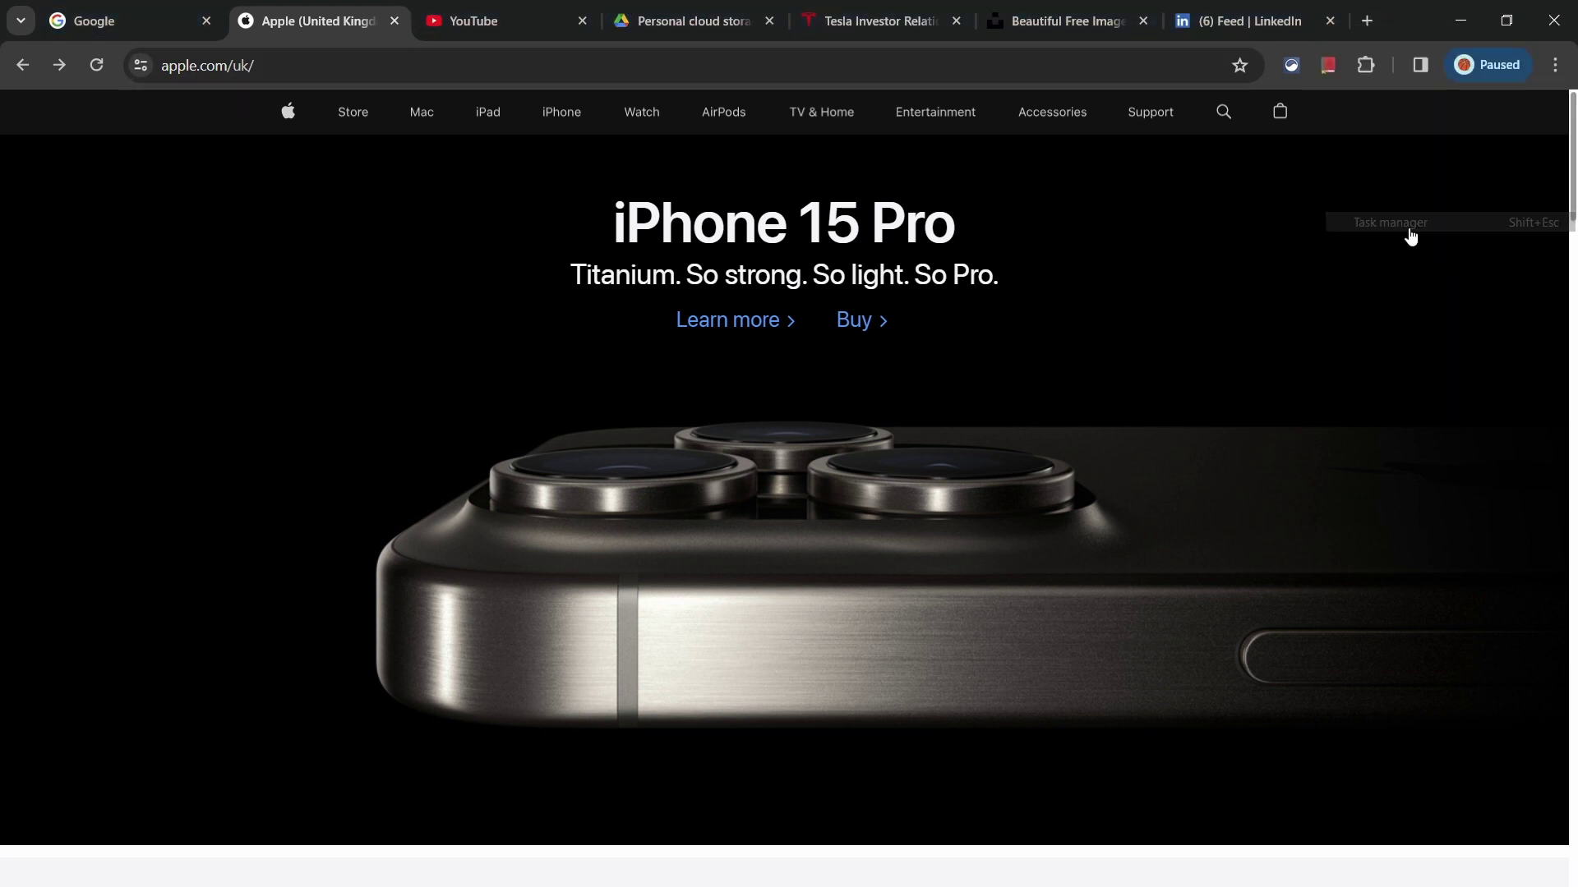
scroll(971, 419, "down", 2)
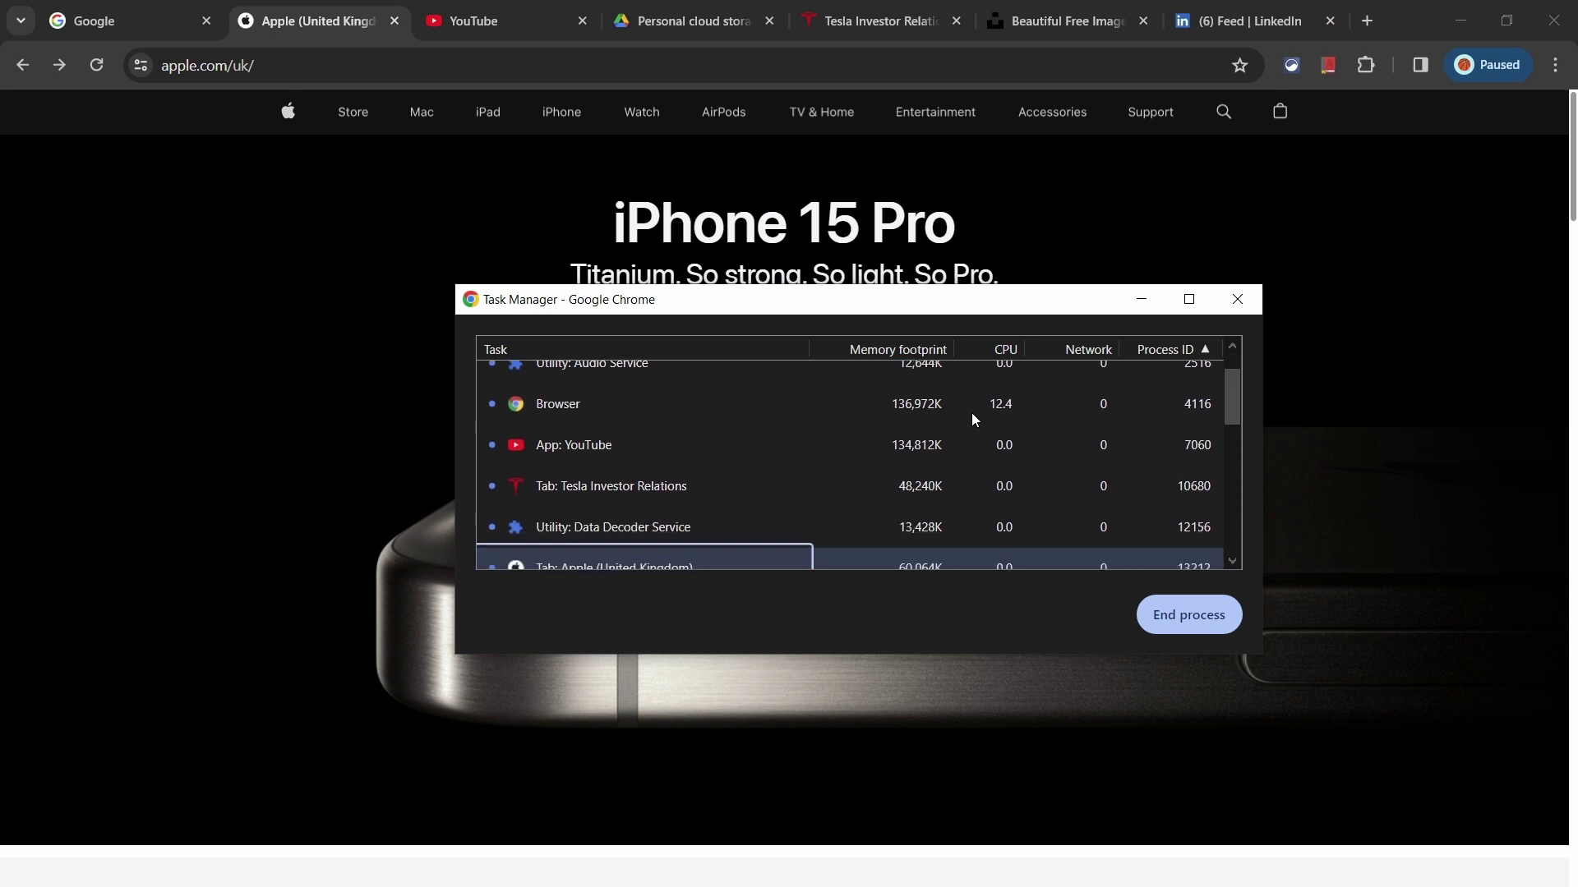
scroll(972, 413, "down", 3)
scroll(972, 413, "up", 4)
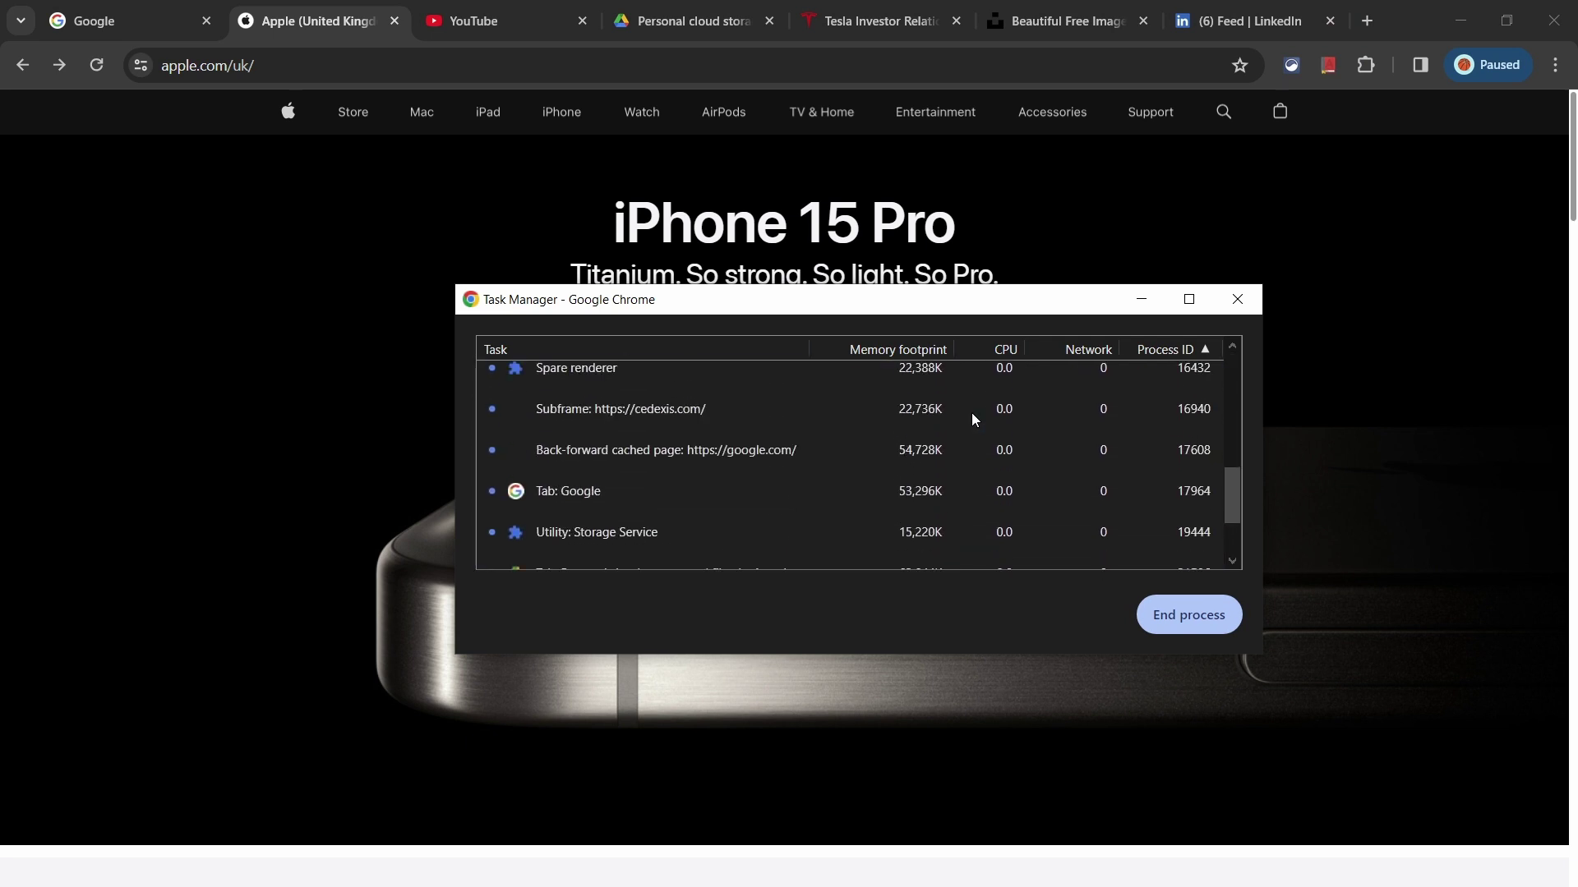
scroll(971, 412, "up", 1)
left_click(729, 350)
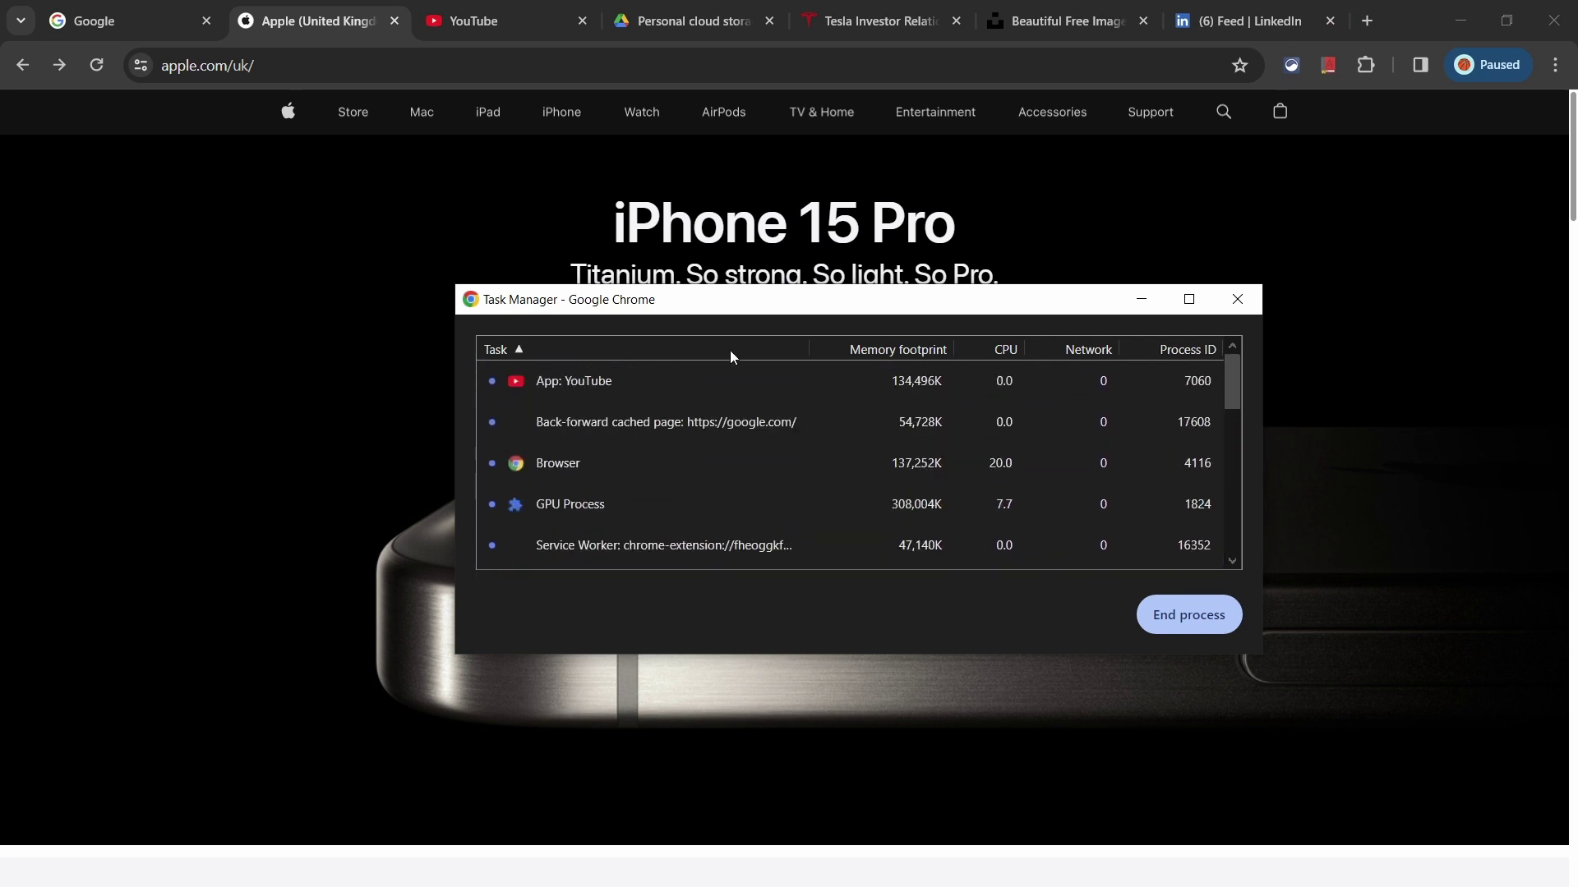
left_click(852, 352)
left_click(985, 348)
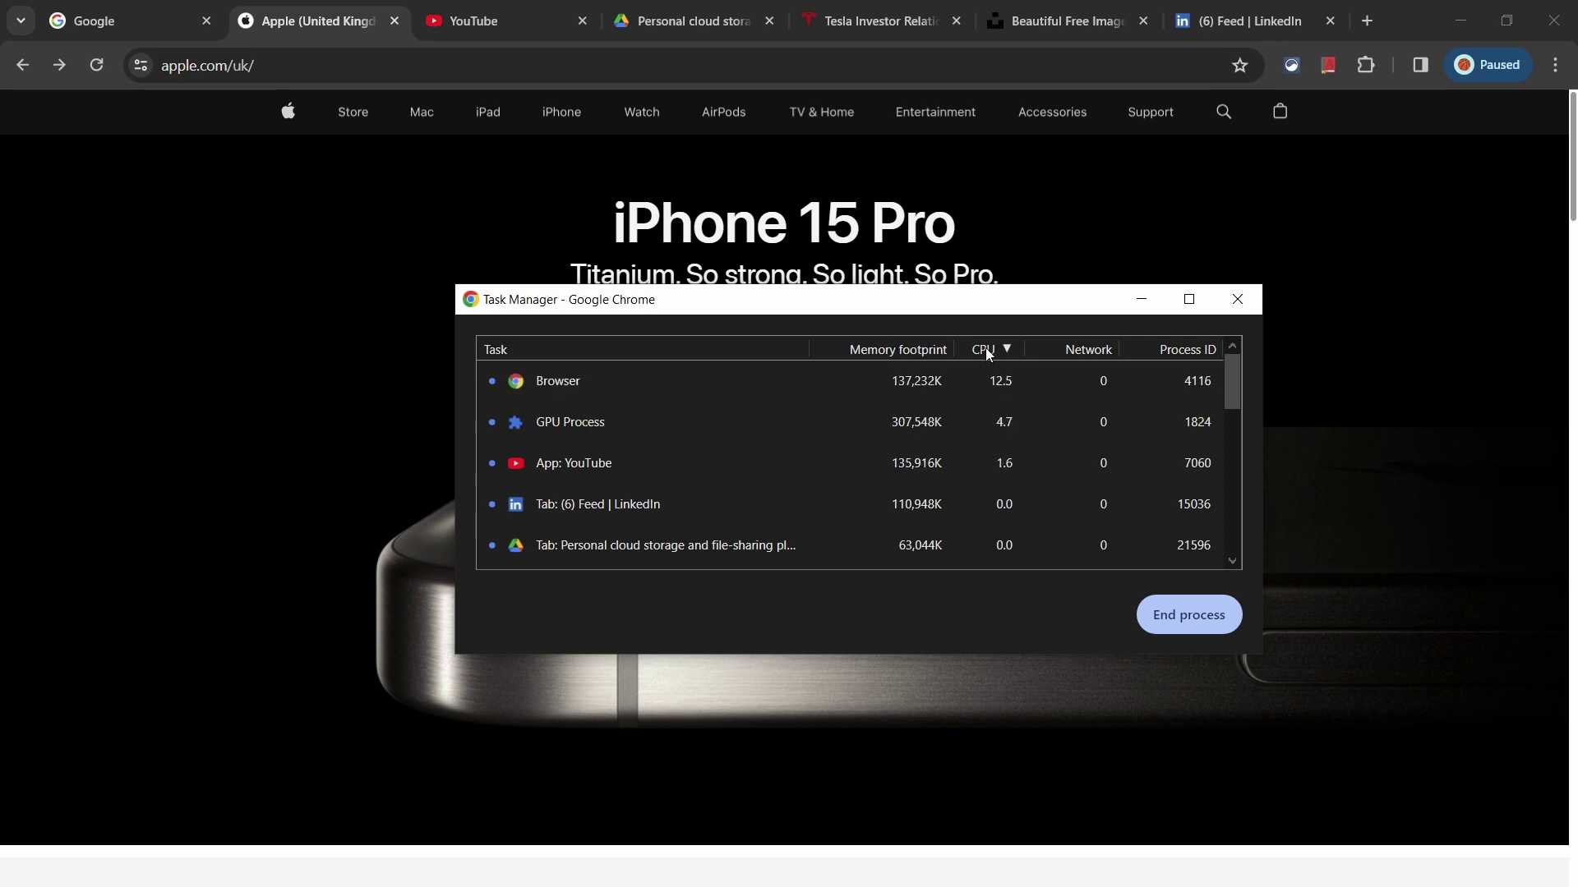
left_click(1068, 349)
left_click(1144, 349)
left_click(731, 352)
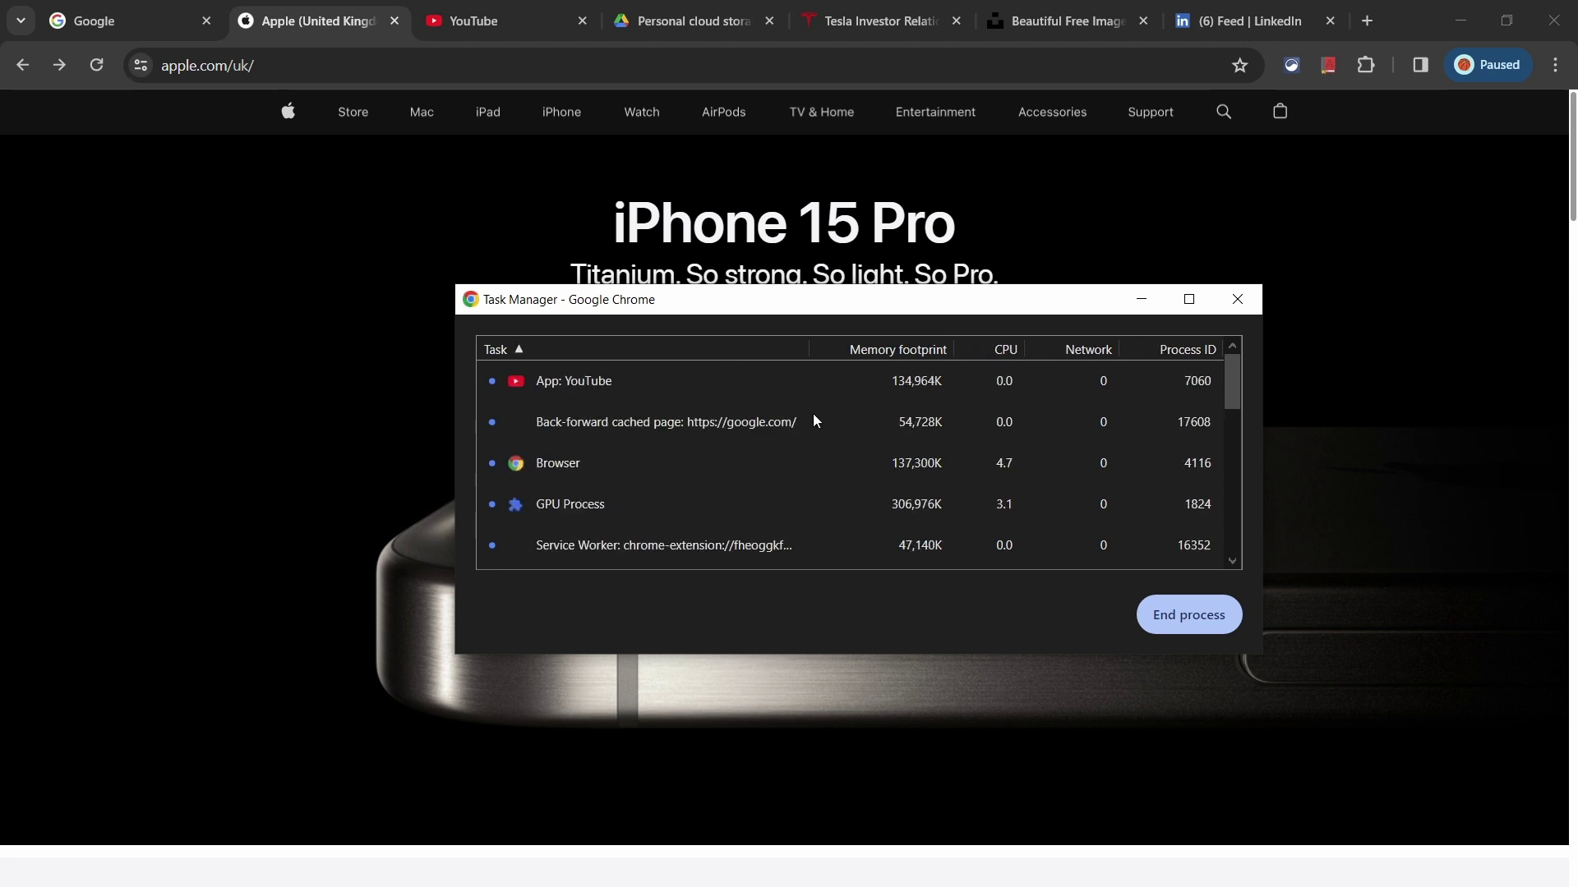
End the Apple (United Kingdom) tab's process and close Task Manager.
scroll(838, 439, "down", 5)
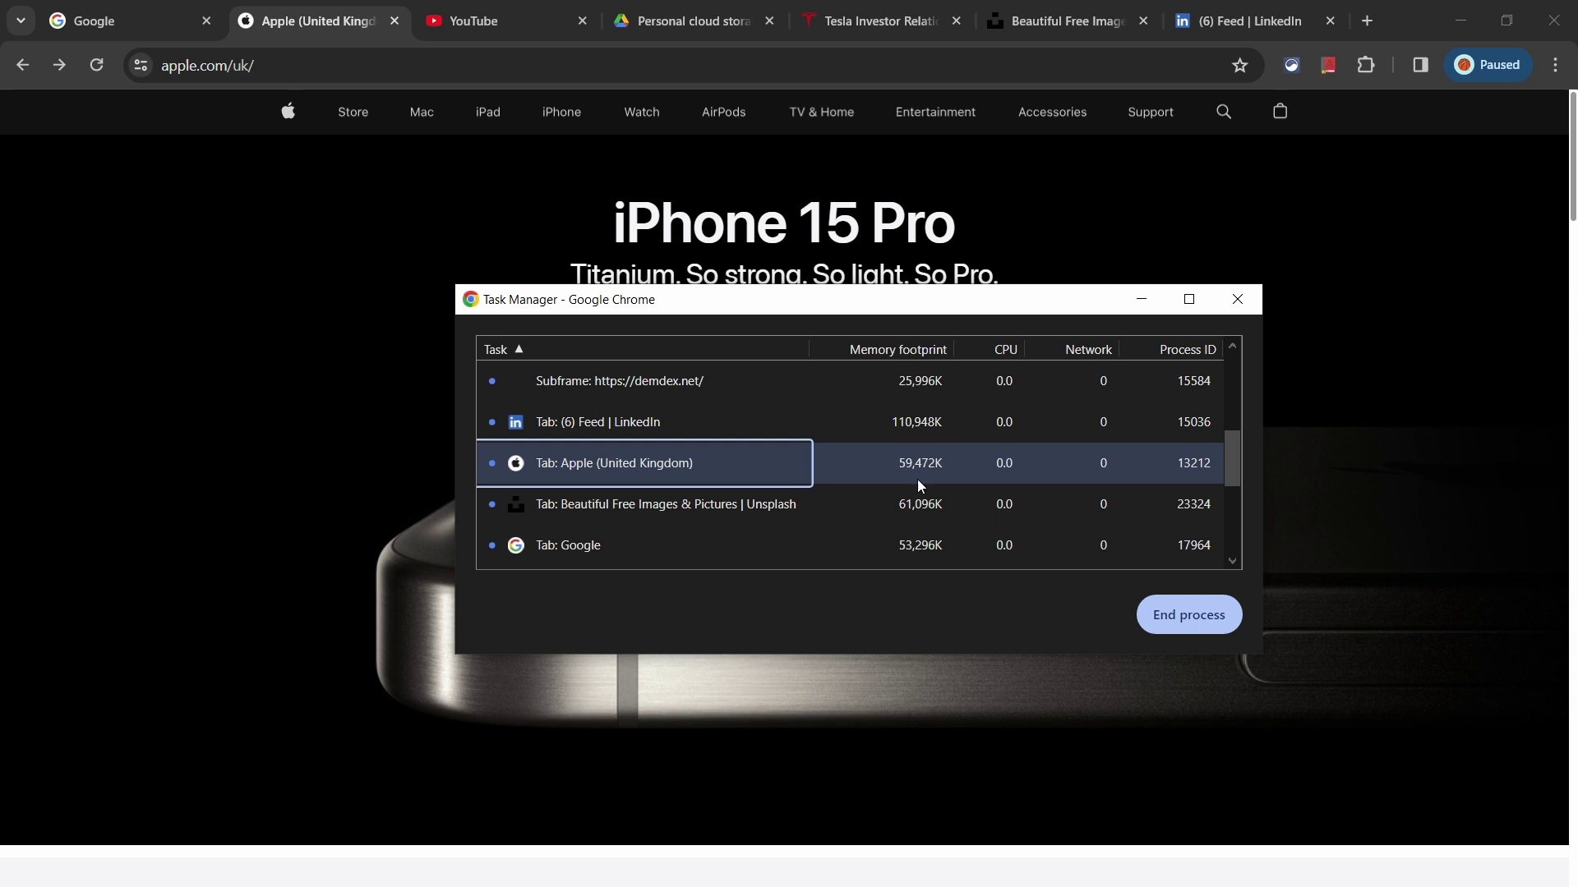
left_click(1166, 608)
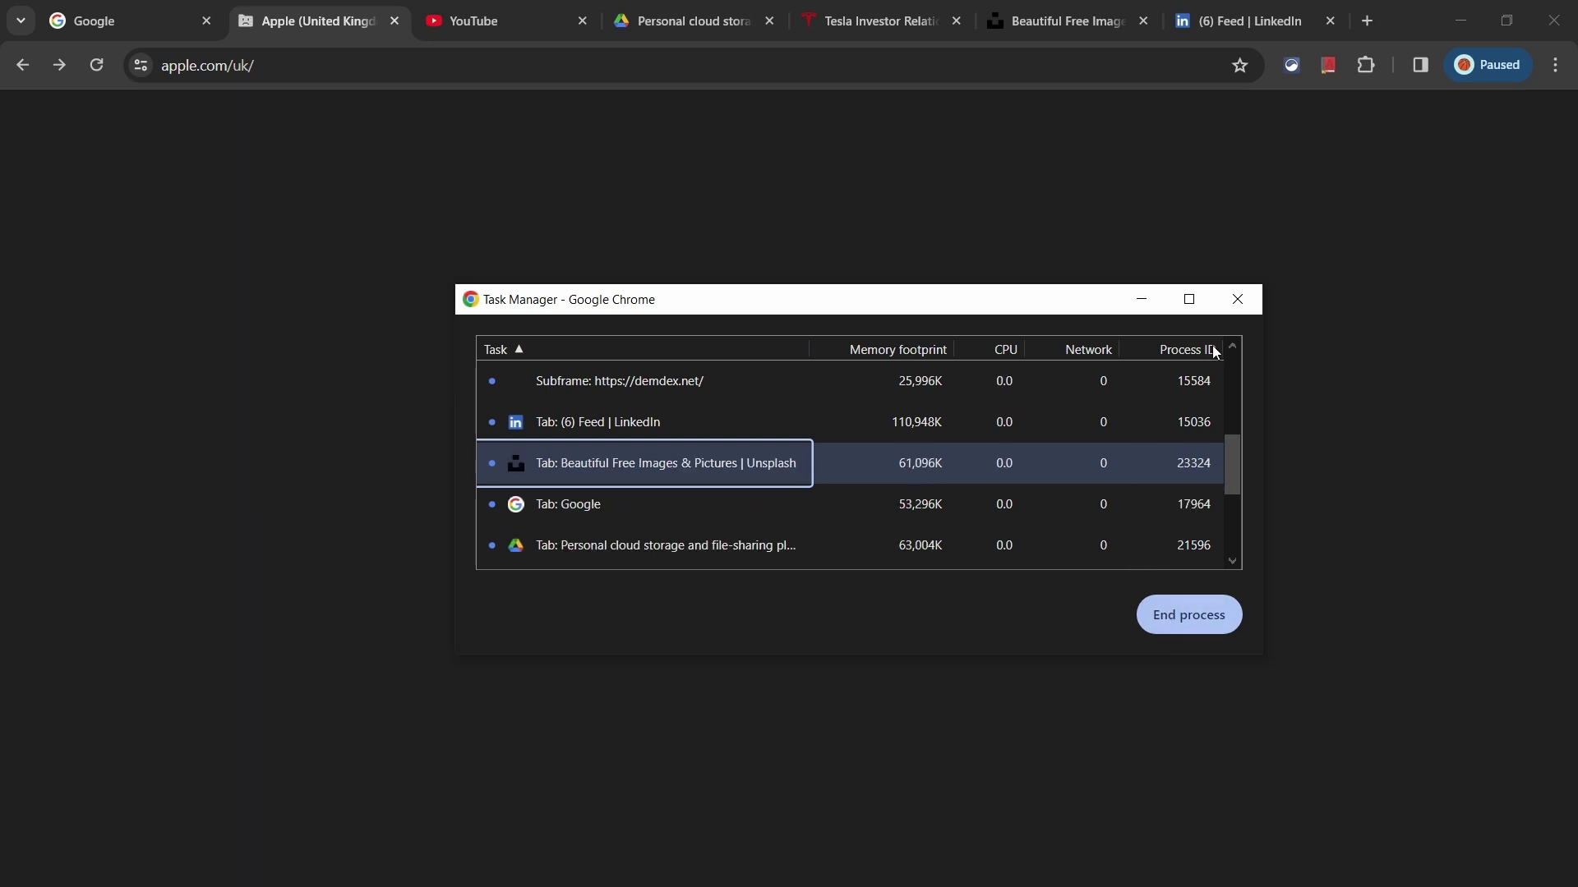
left_click(1237, 299)
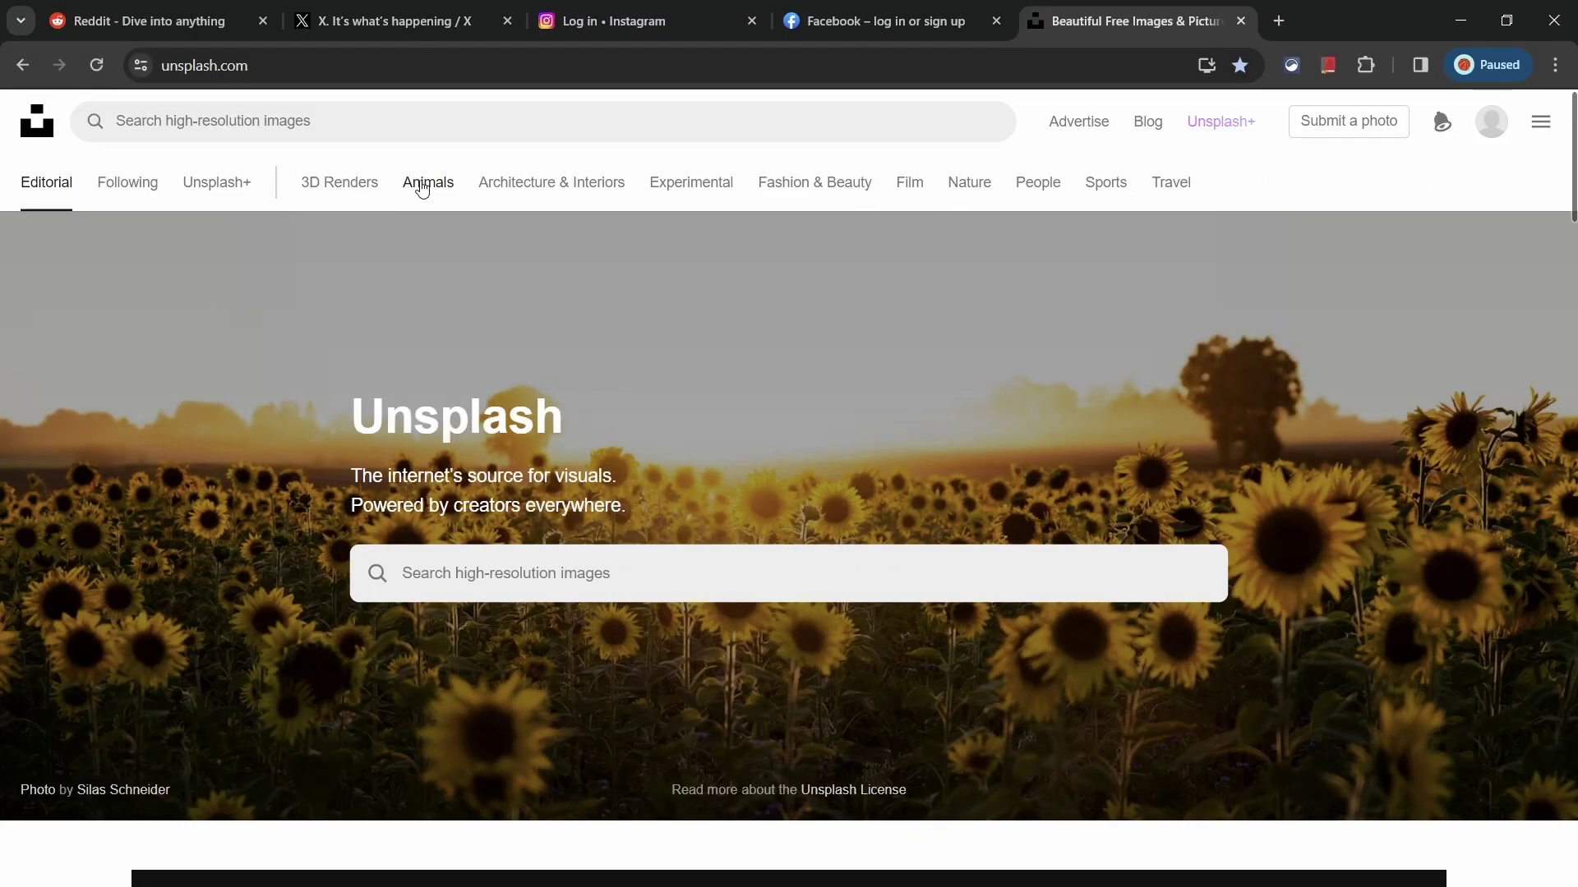
Open Unsplash's Animals category page.
left_click(422, 184)
left_click_drag(142, 387, 345, 389)
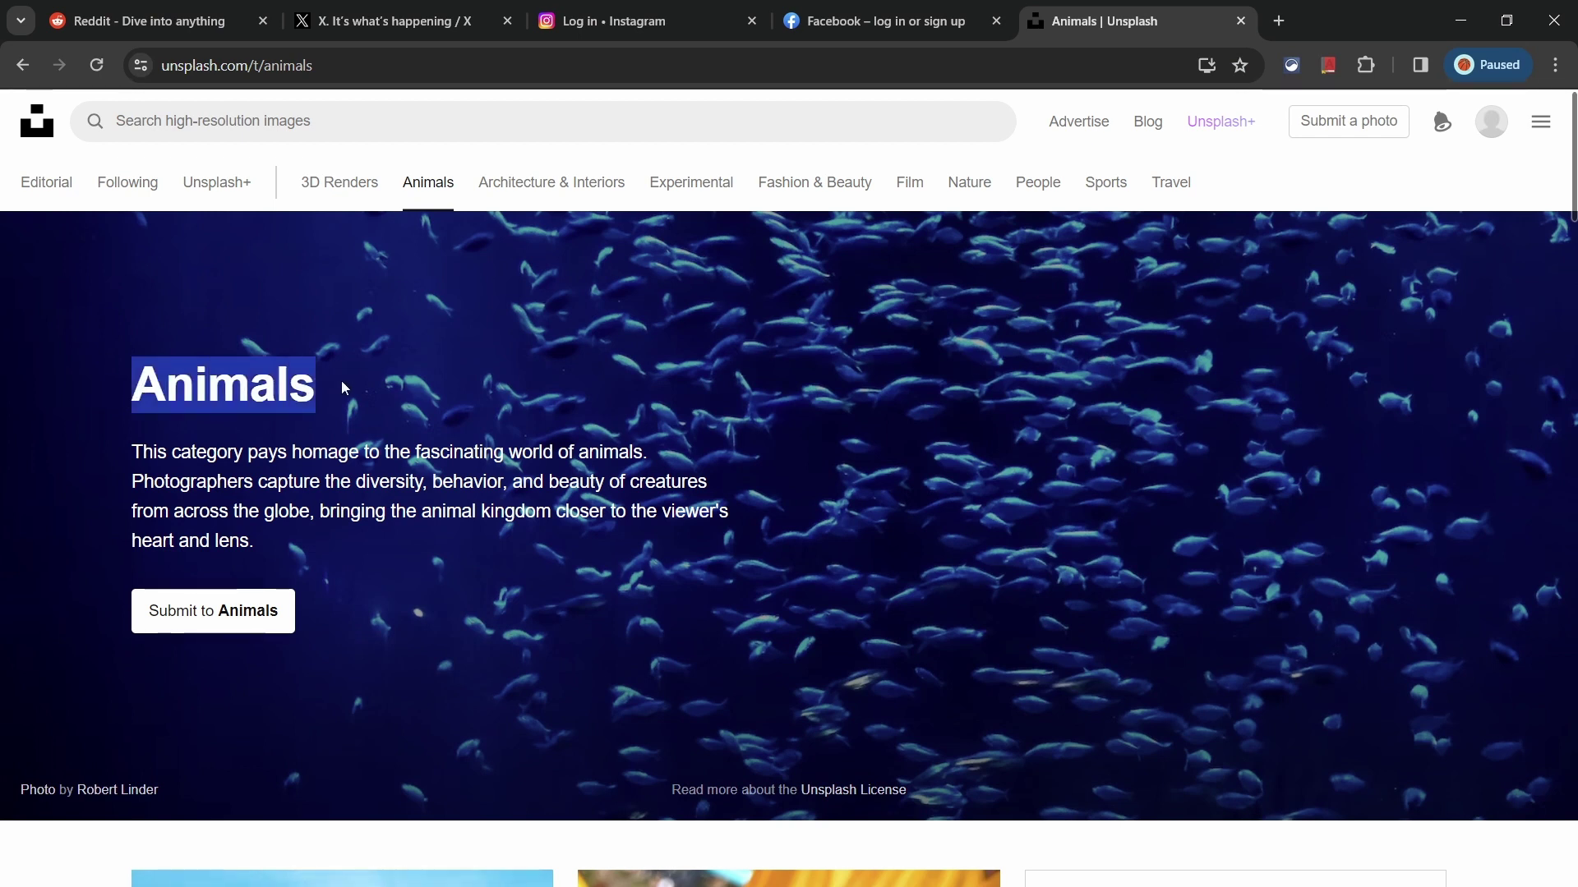
left_click(265, 320)
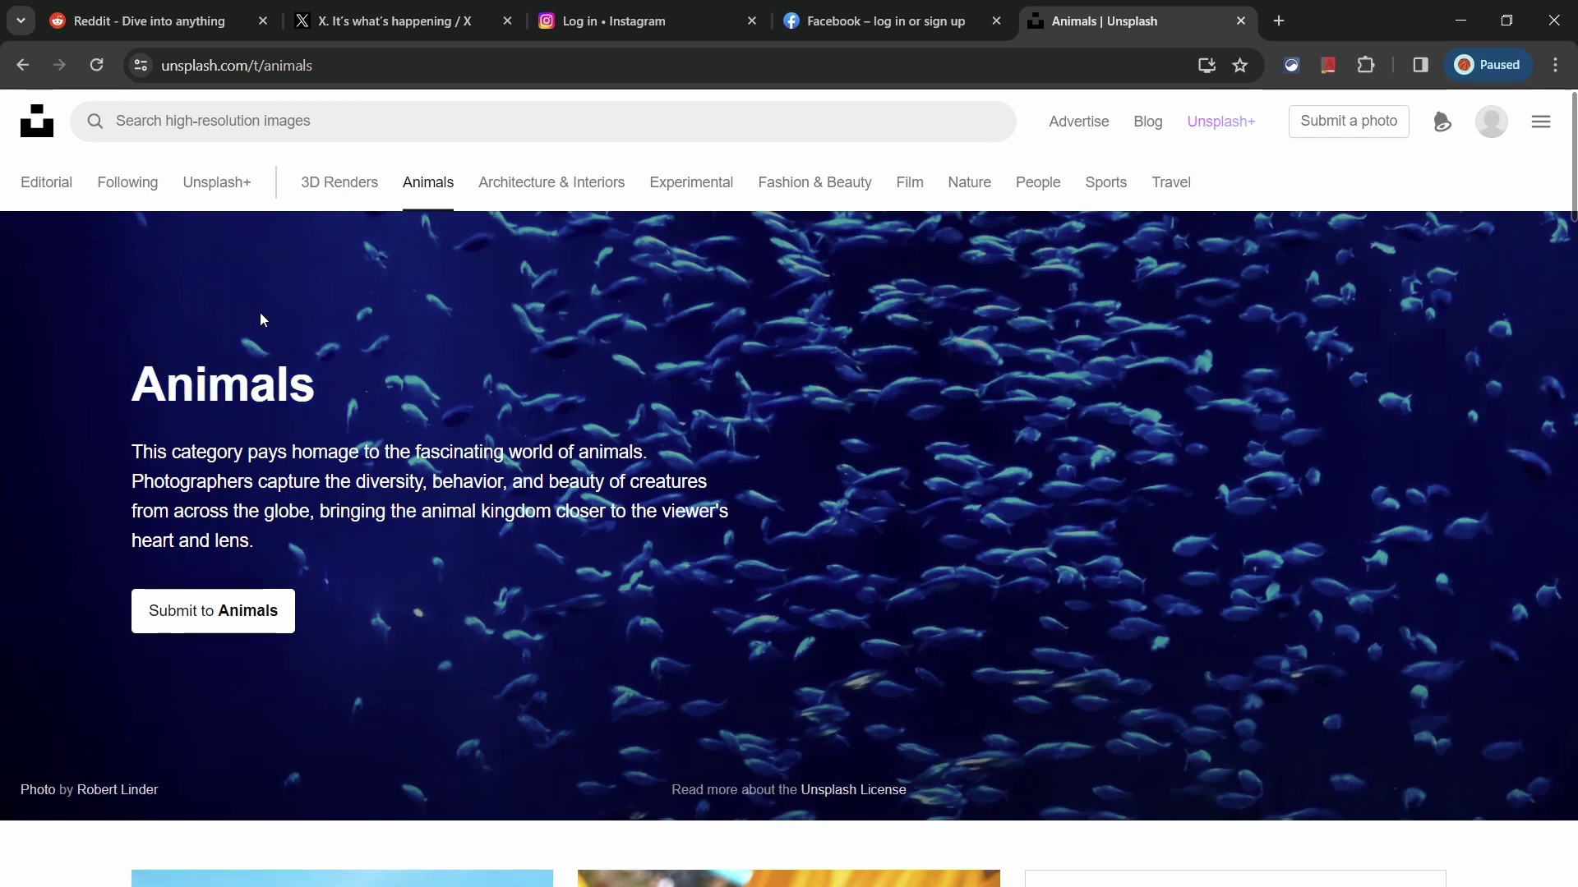
Pin the Reddit, X, Instagram, Facebook and Animals tabs.
right_click(222, 29)
left_click(331, 238)
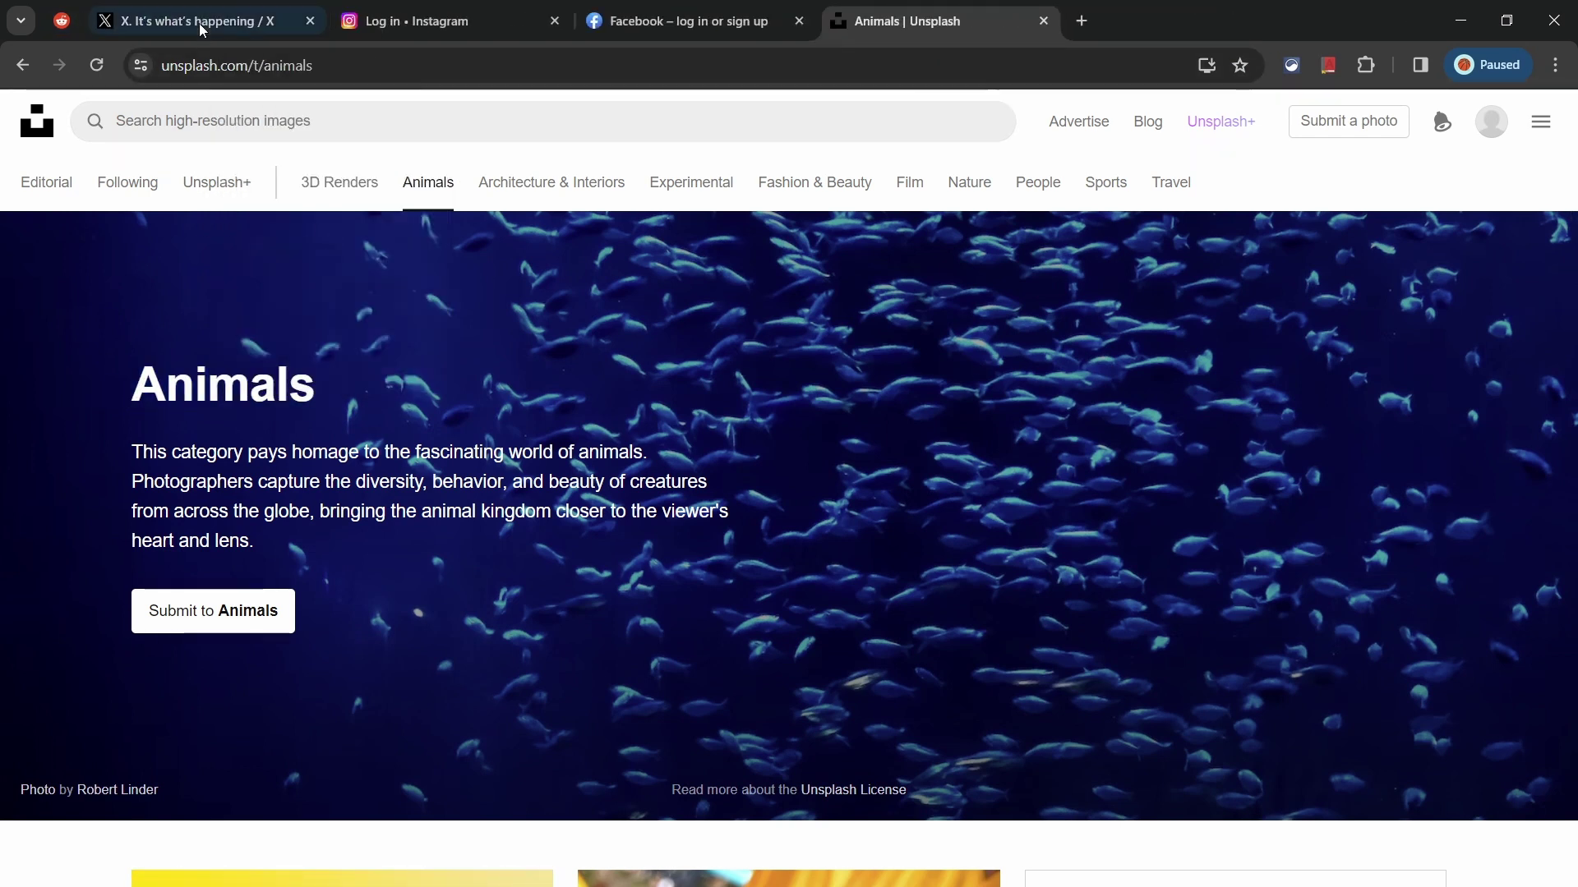
right_click(202, 23)
left_click(284, 227)
right_click(265, 25)
left_click(342, 227)
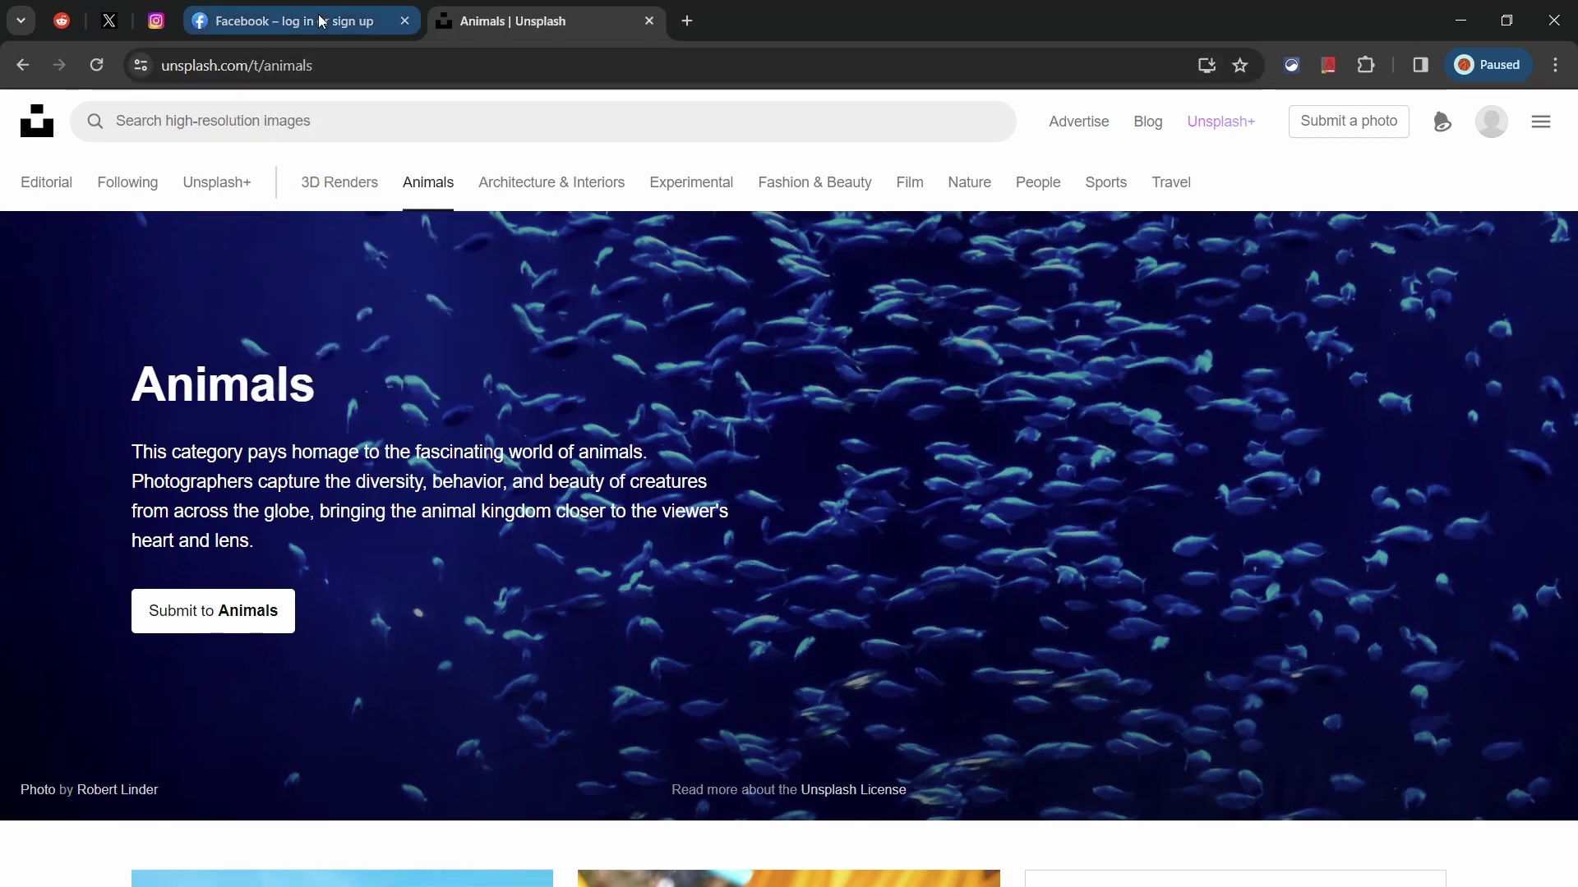
right_click(335, 23)
left_click(493, 224)
right_click(380, 26)
left_click(448, 239)
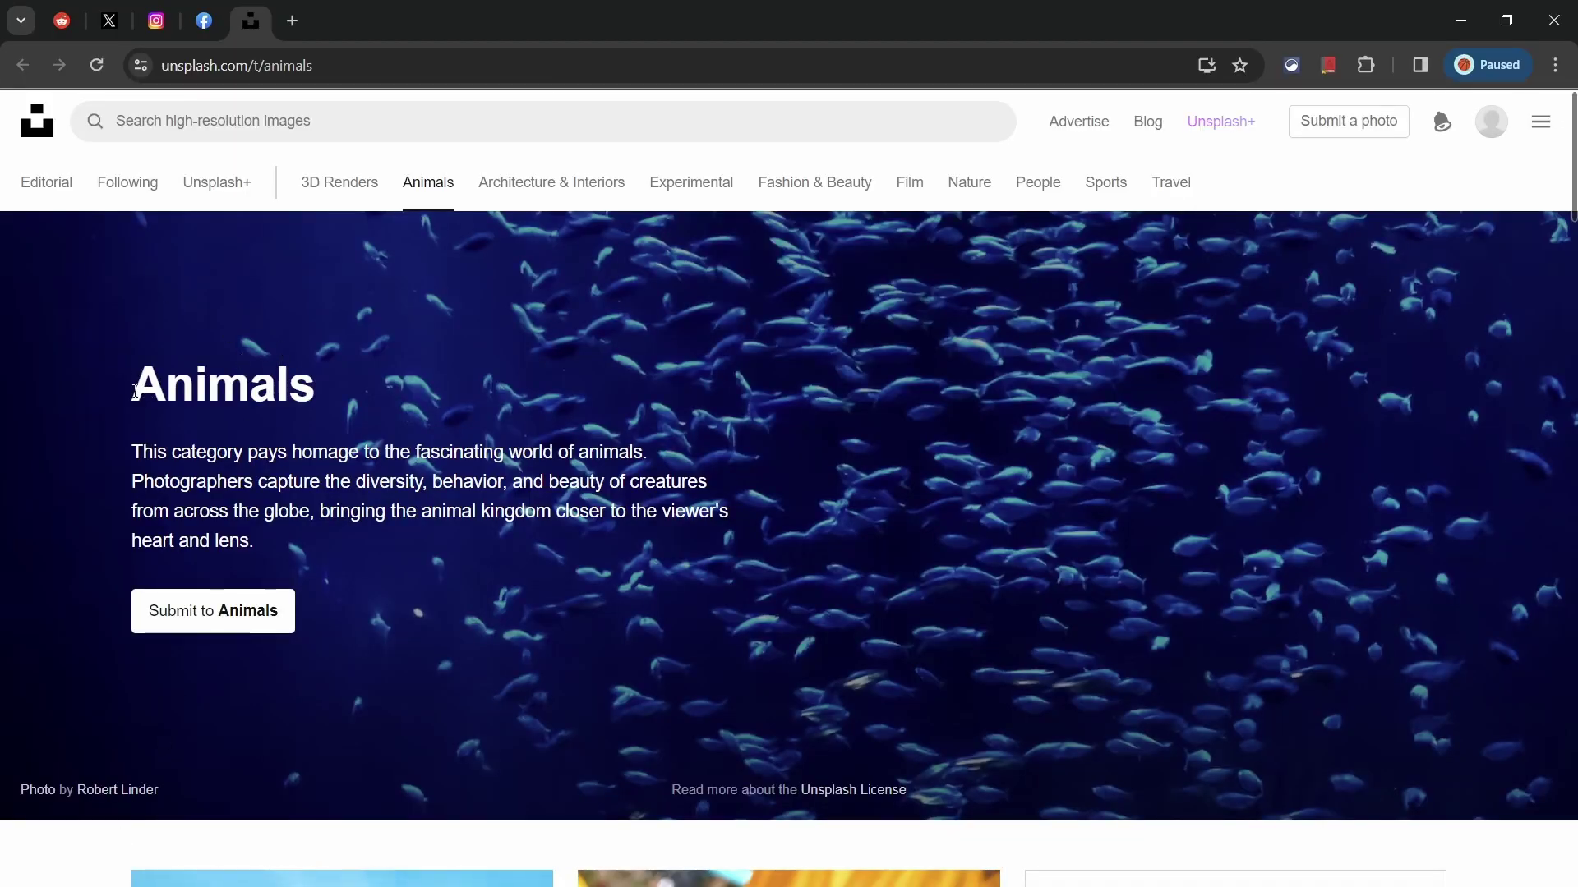
Send the Statista tab 'iOS 17 Drops Support for iPhone 8 and X' to the iPhone.
left_click_drag(133, 386, 343, 386)
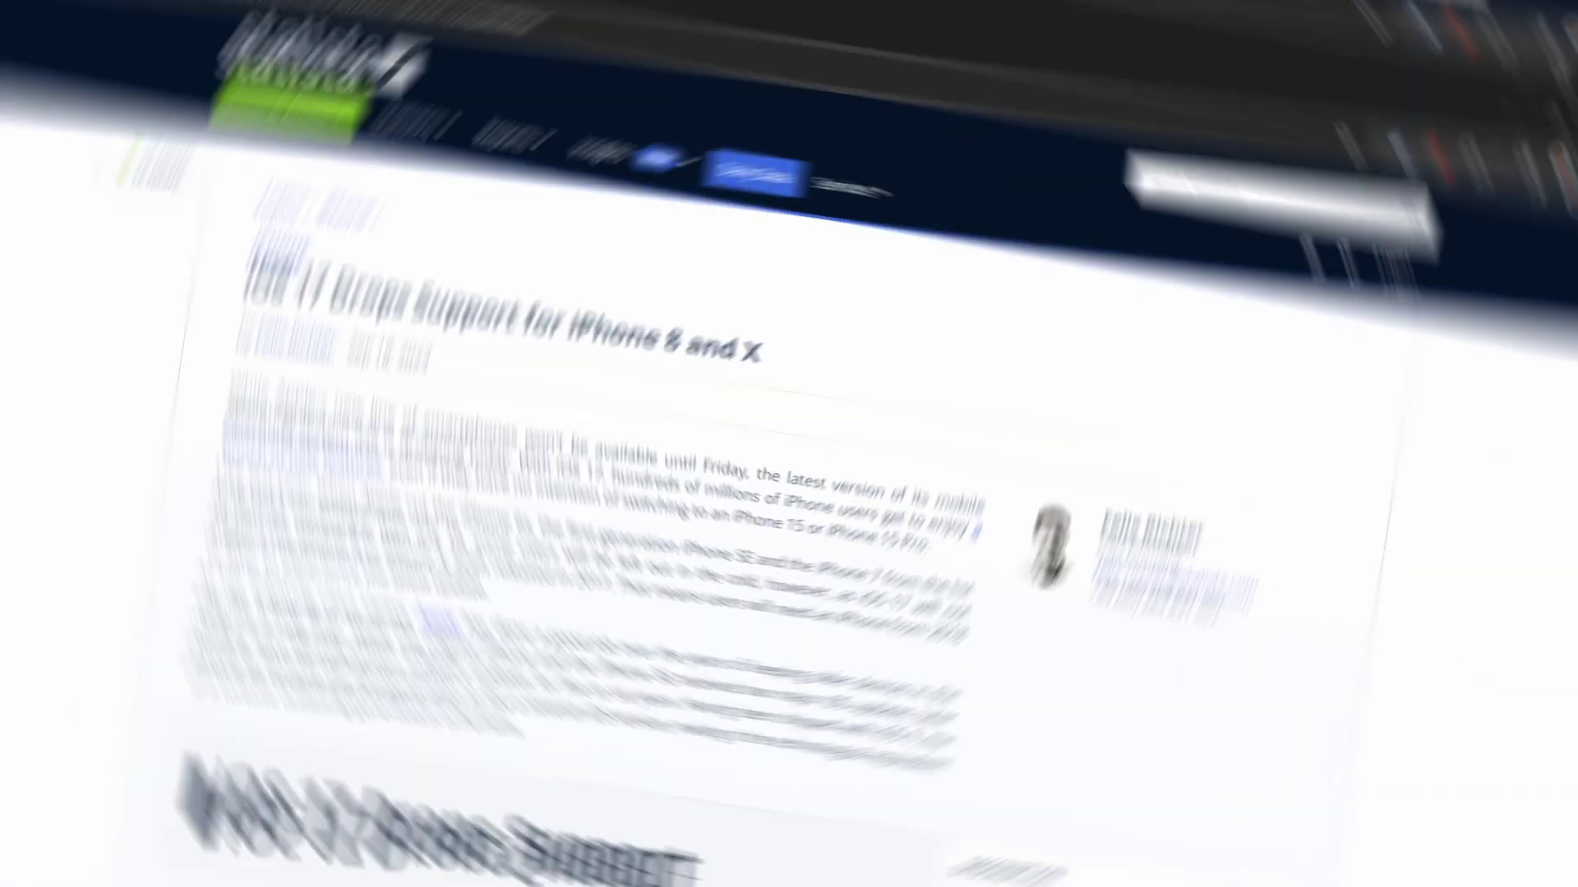
left_click_drag(229, 359, 787, 380)
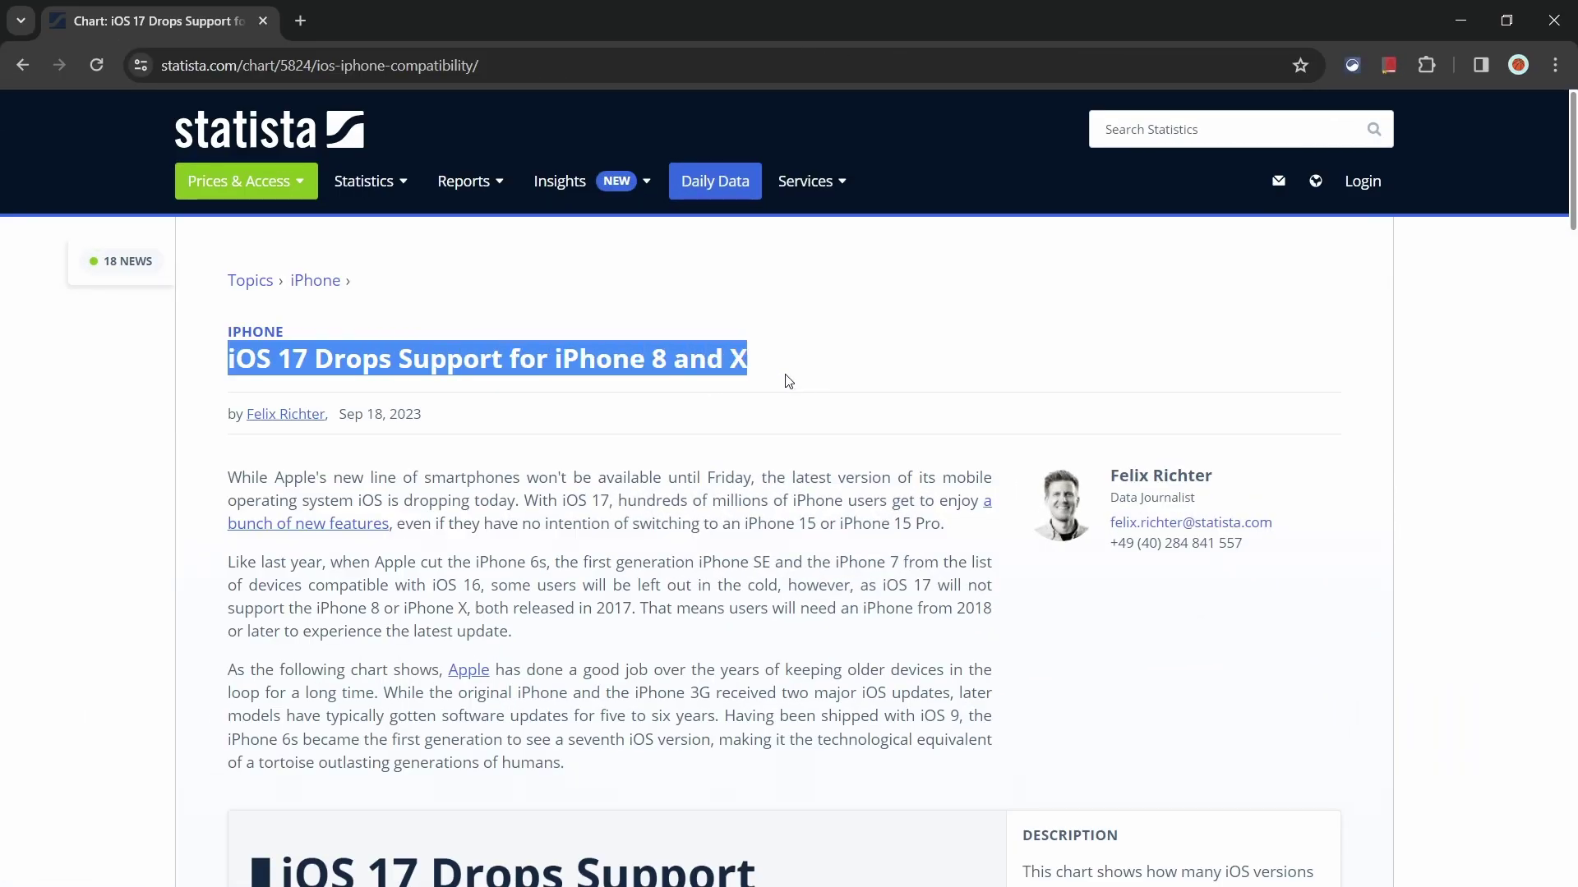
left_click(558, 309)
right_click(179, 7)
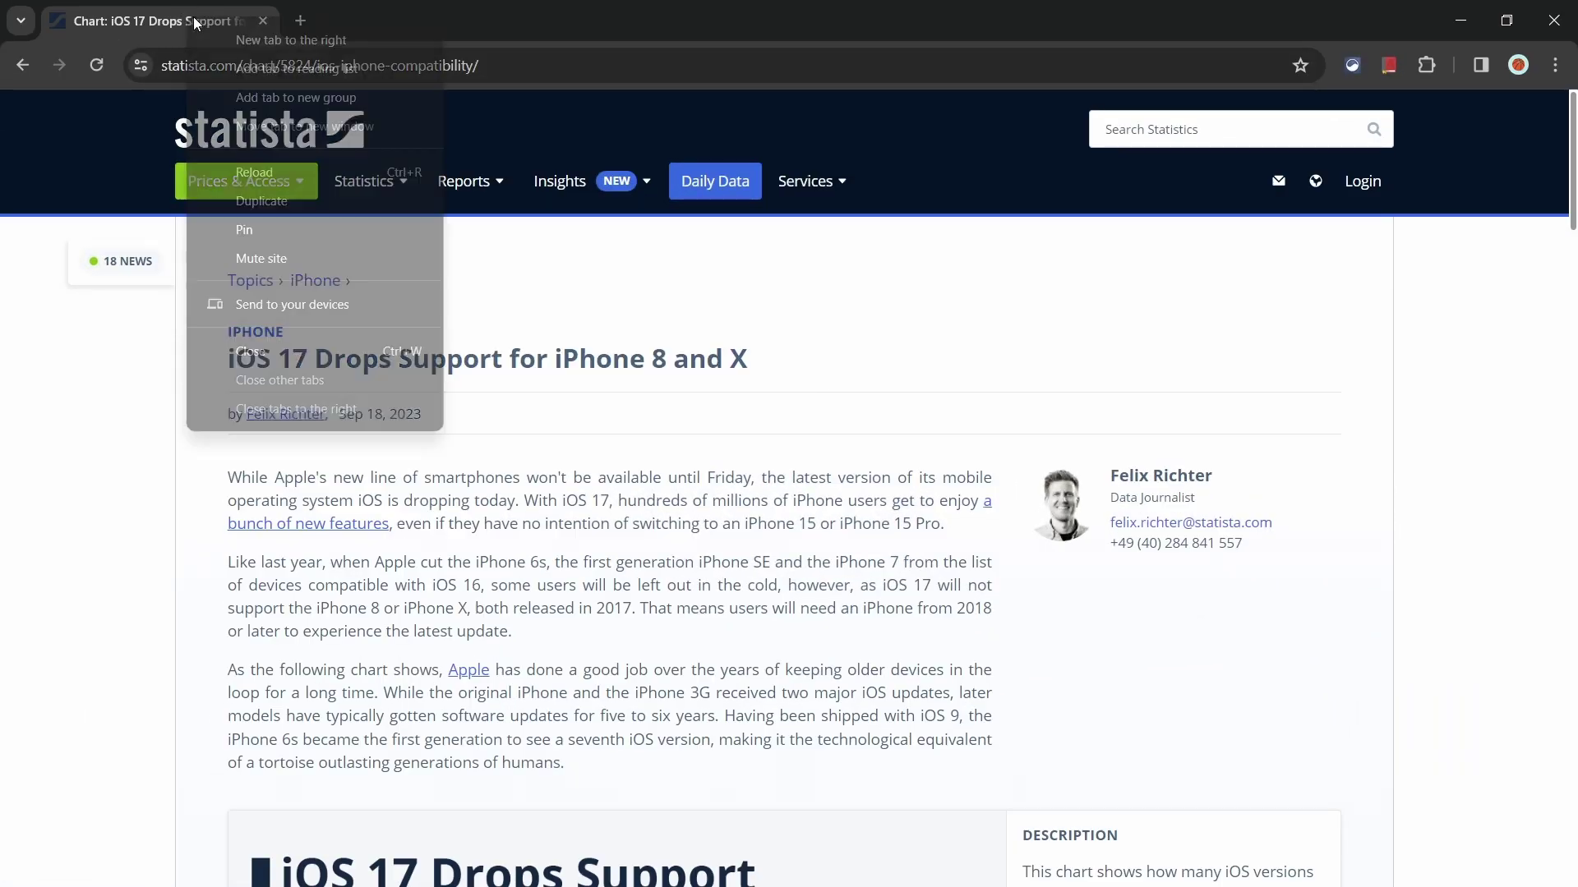
left_click(371, 301)
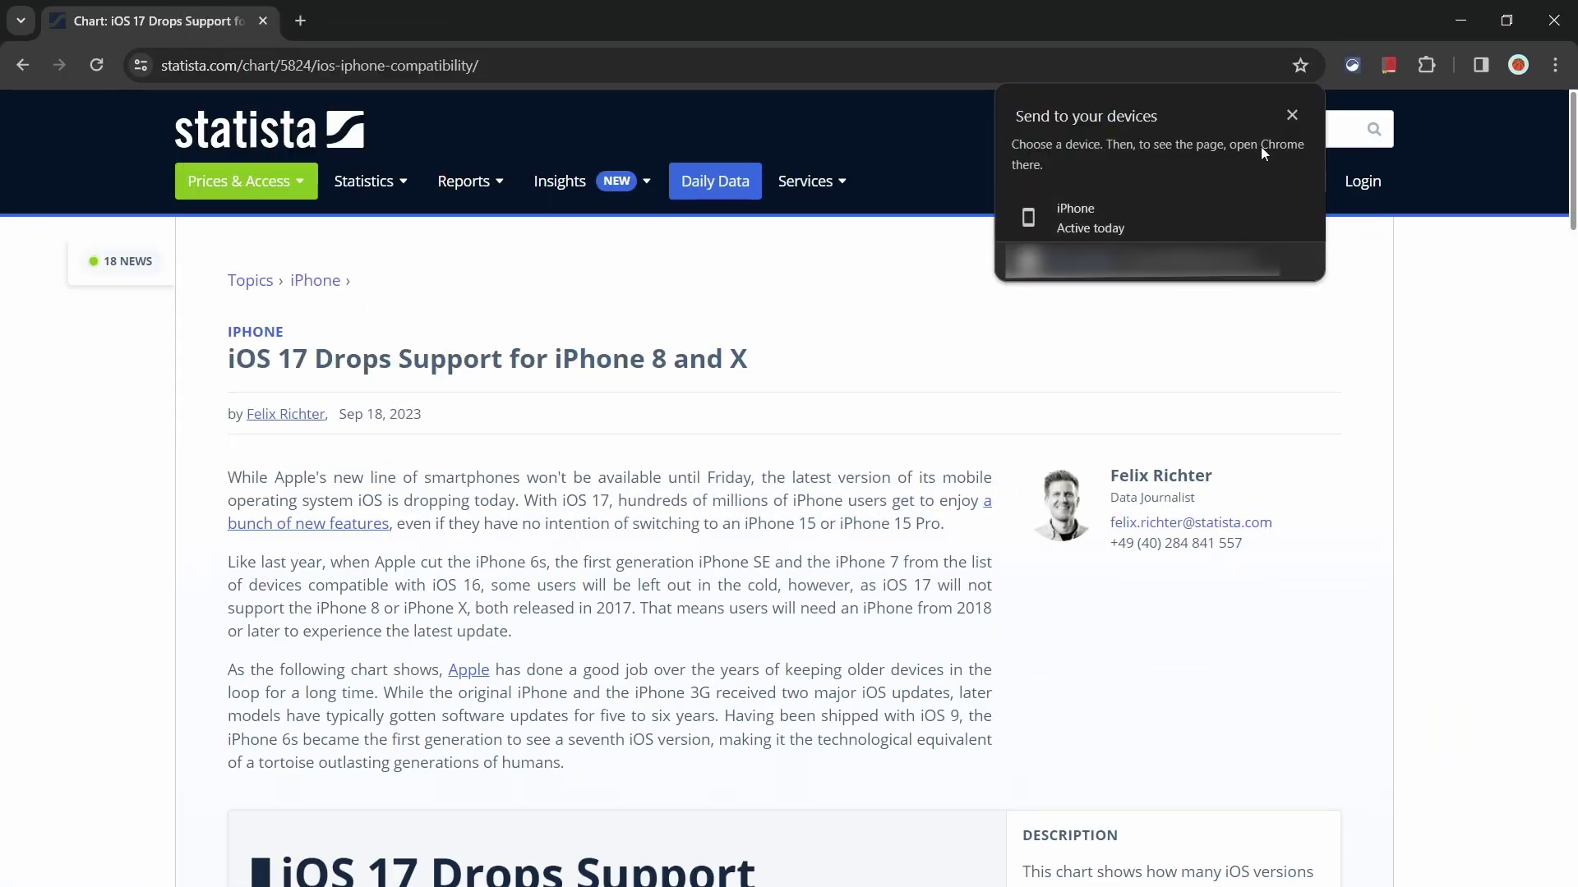
left_click(1238, 219)
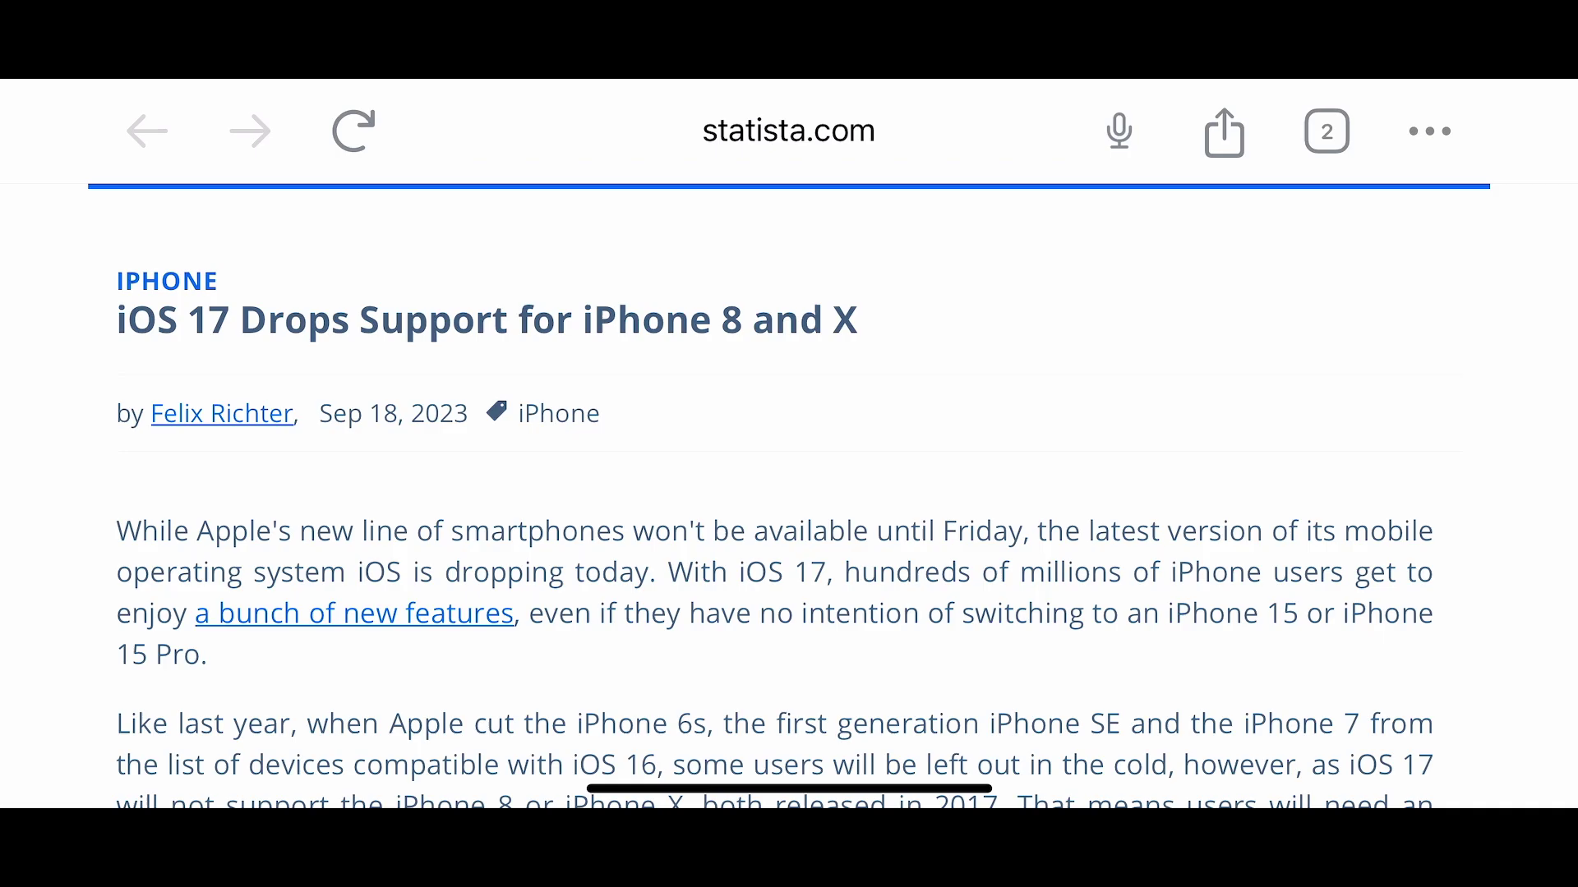
scroll(788, 443, "down", 5)
scroll(789, 444, "down", 15)
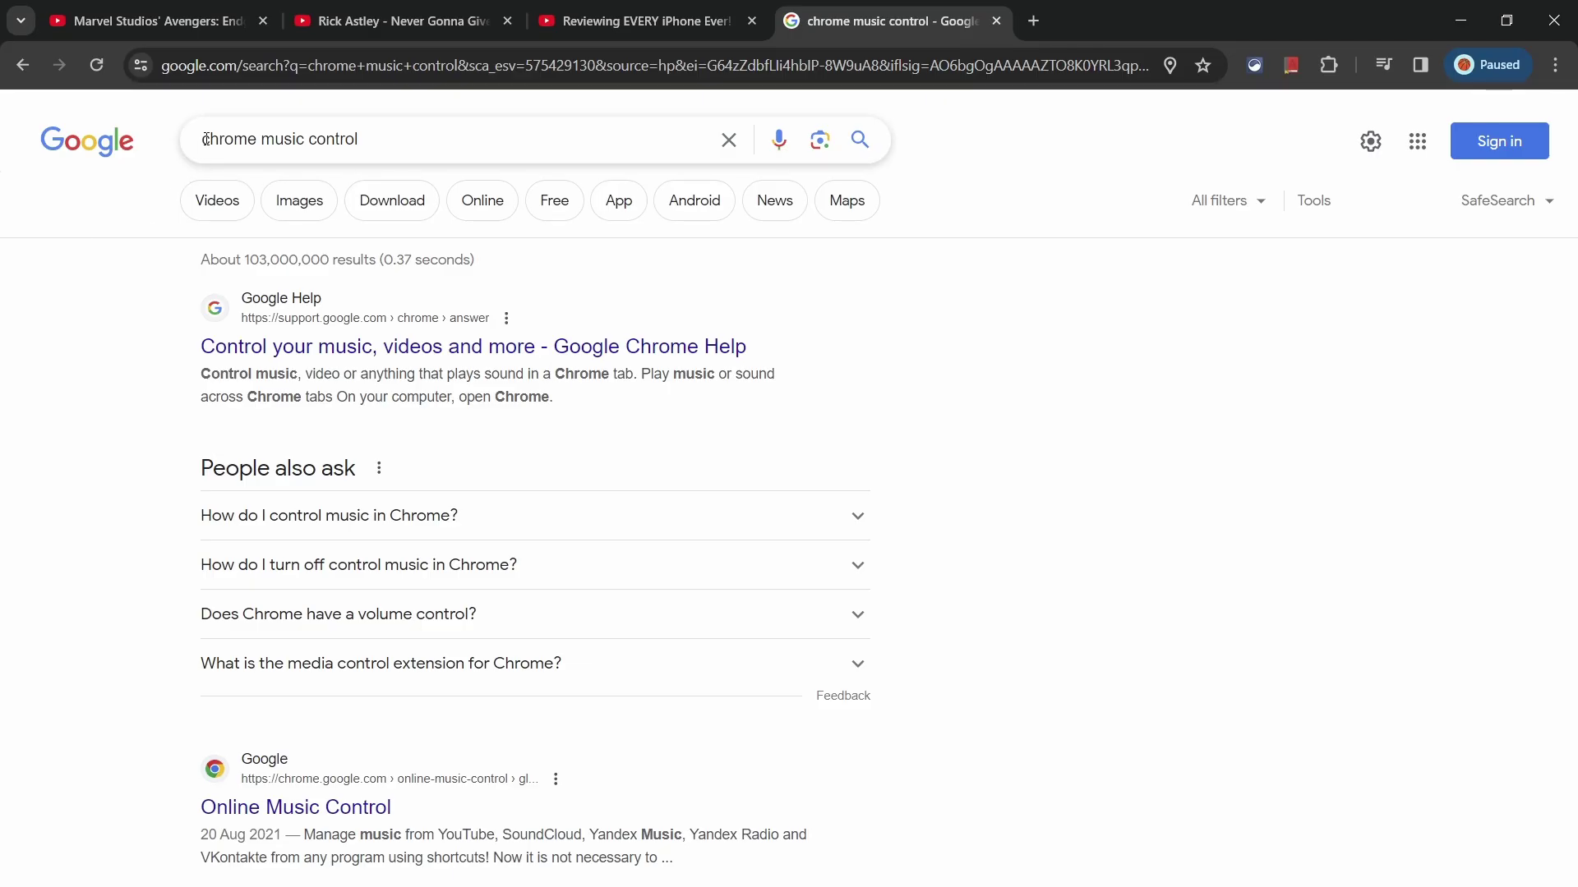
Look through the Marvel Avengers, Rick Astley and iPhone review video tabs, then return to the results.
left_click_drag(206, 139, 358, 139)
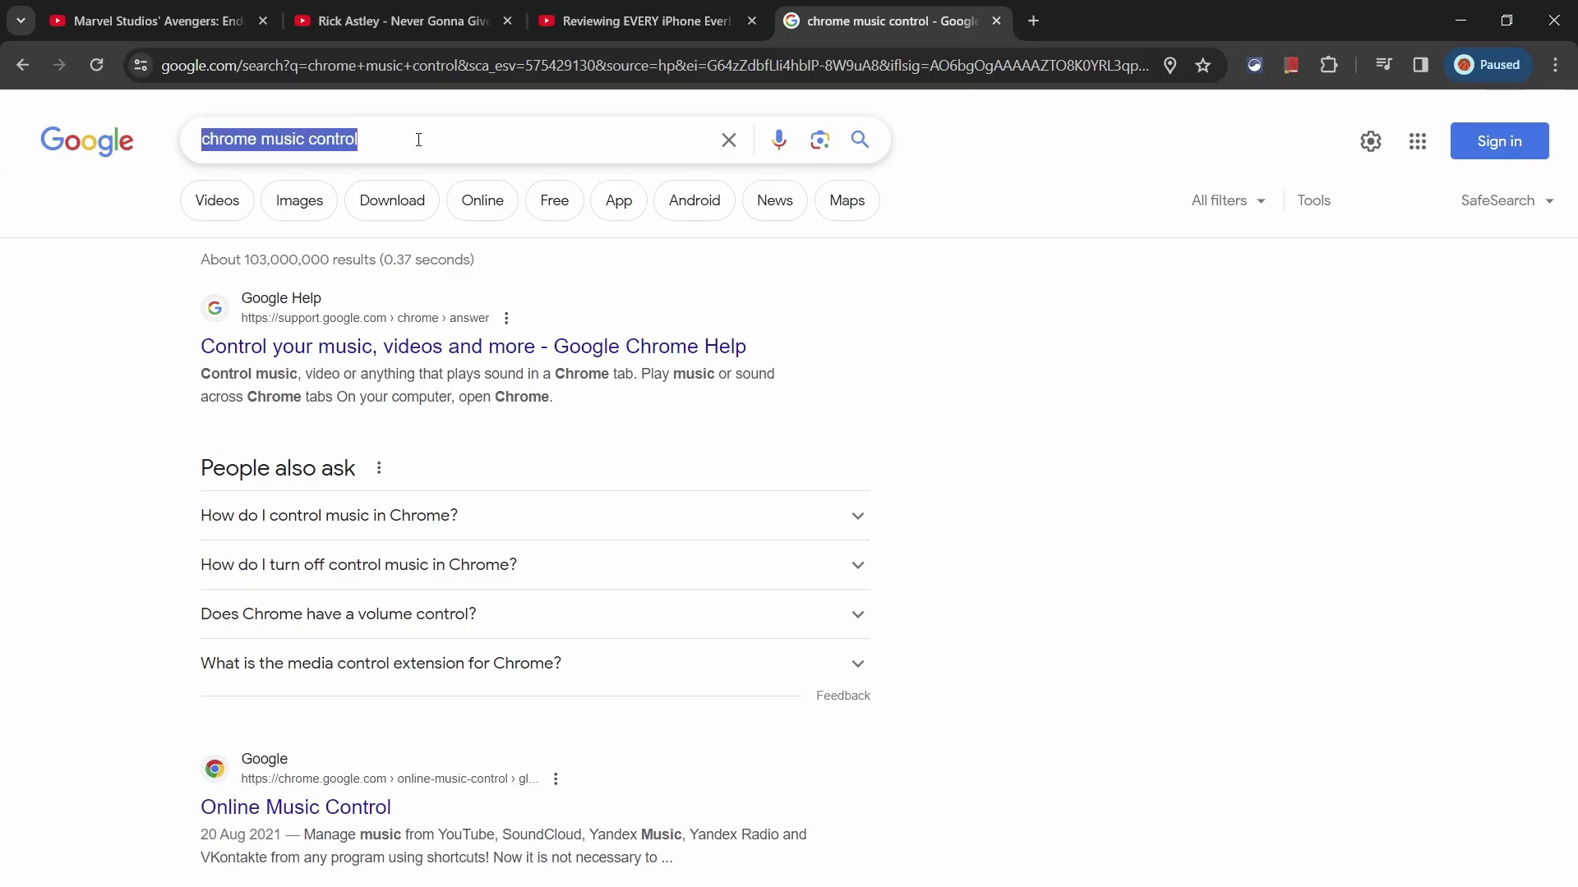
left_click(158, 111)
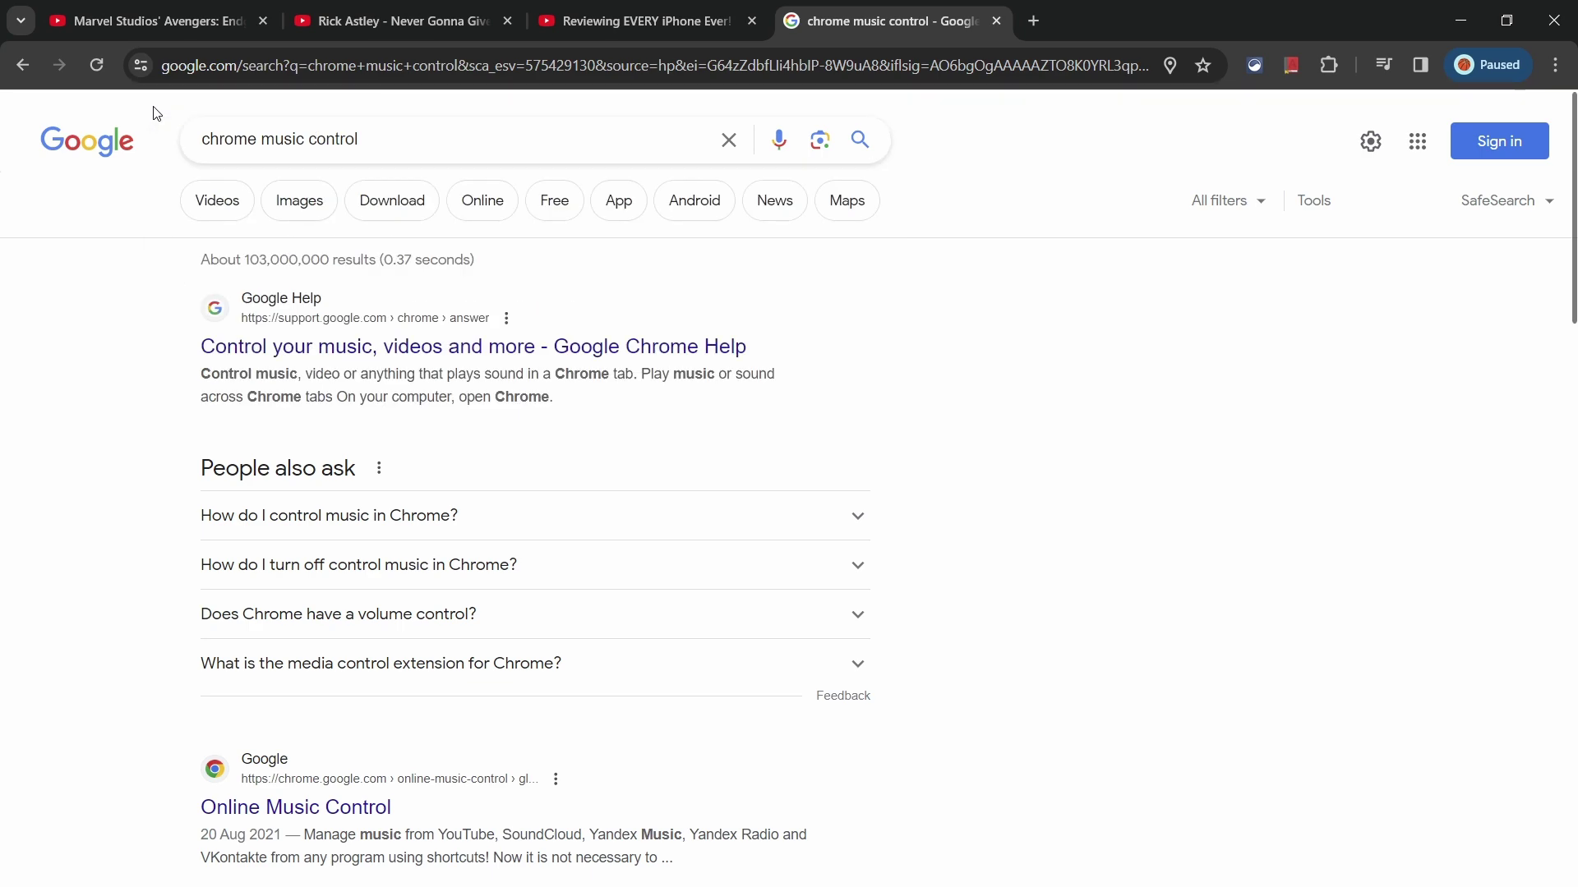
left_click(155, 18)
left_click(344, 34)
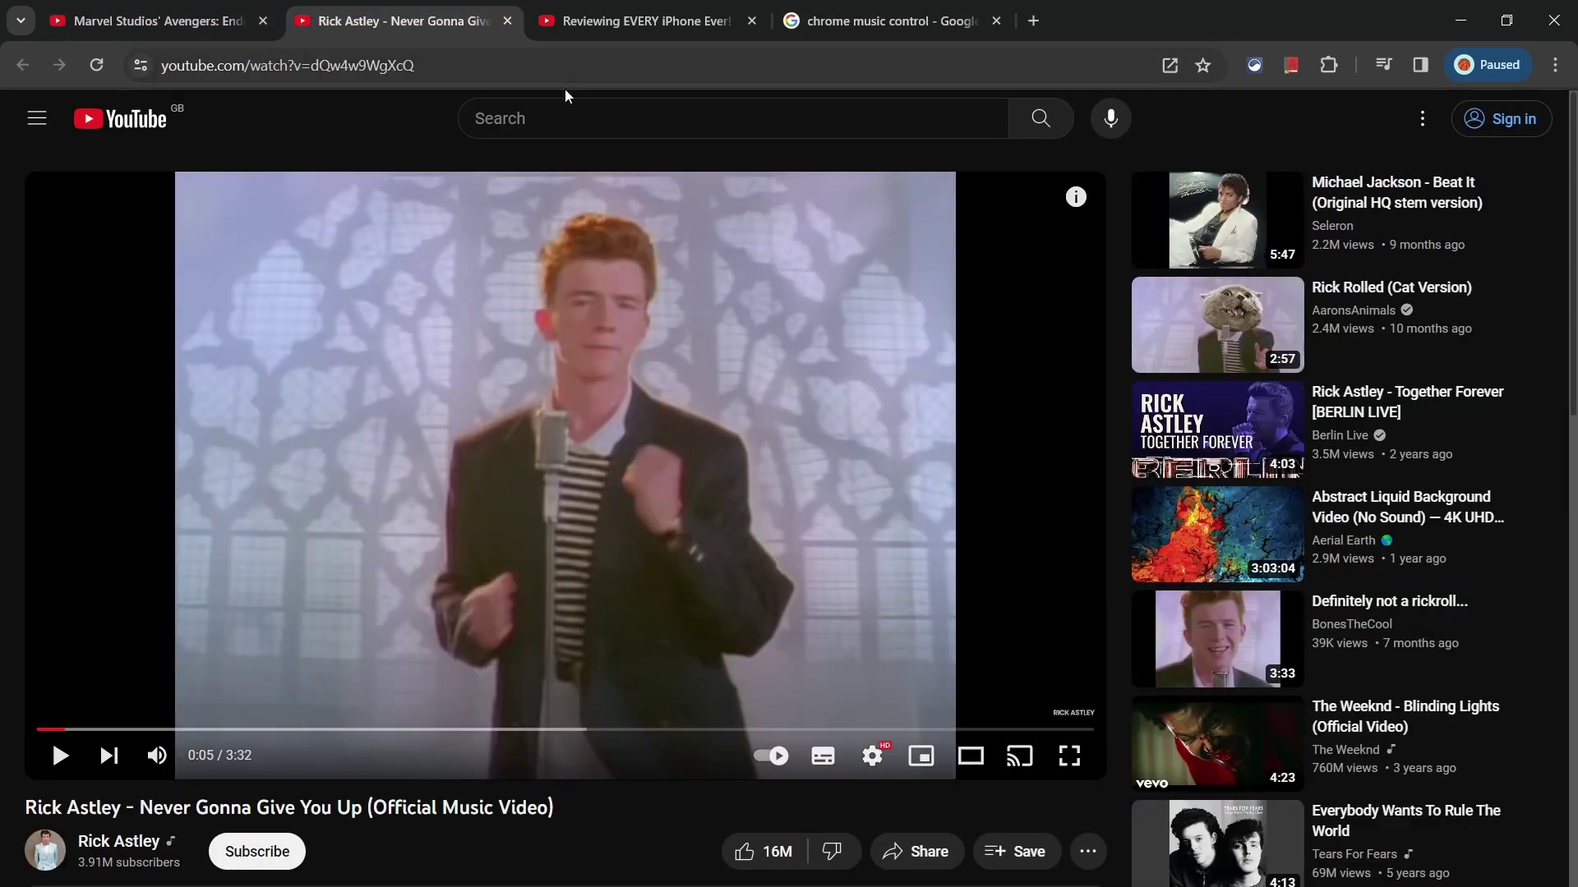
left_click(656, 21)
left_click(849, 22)
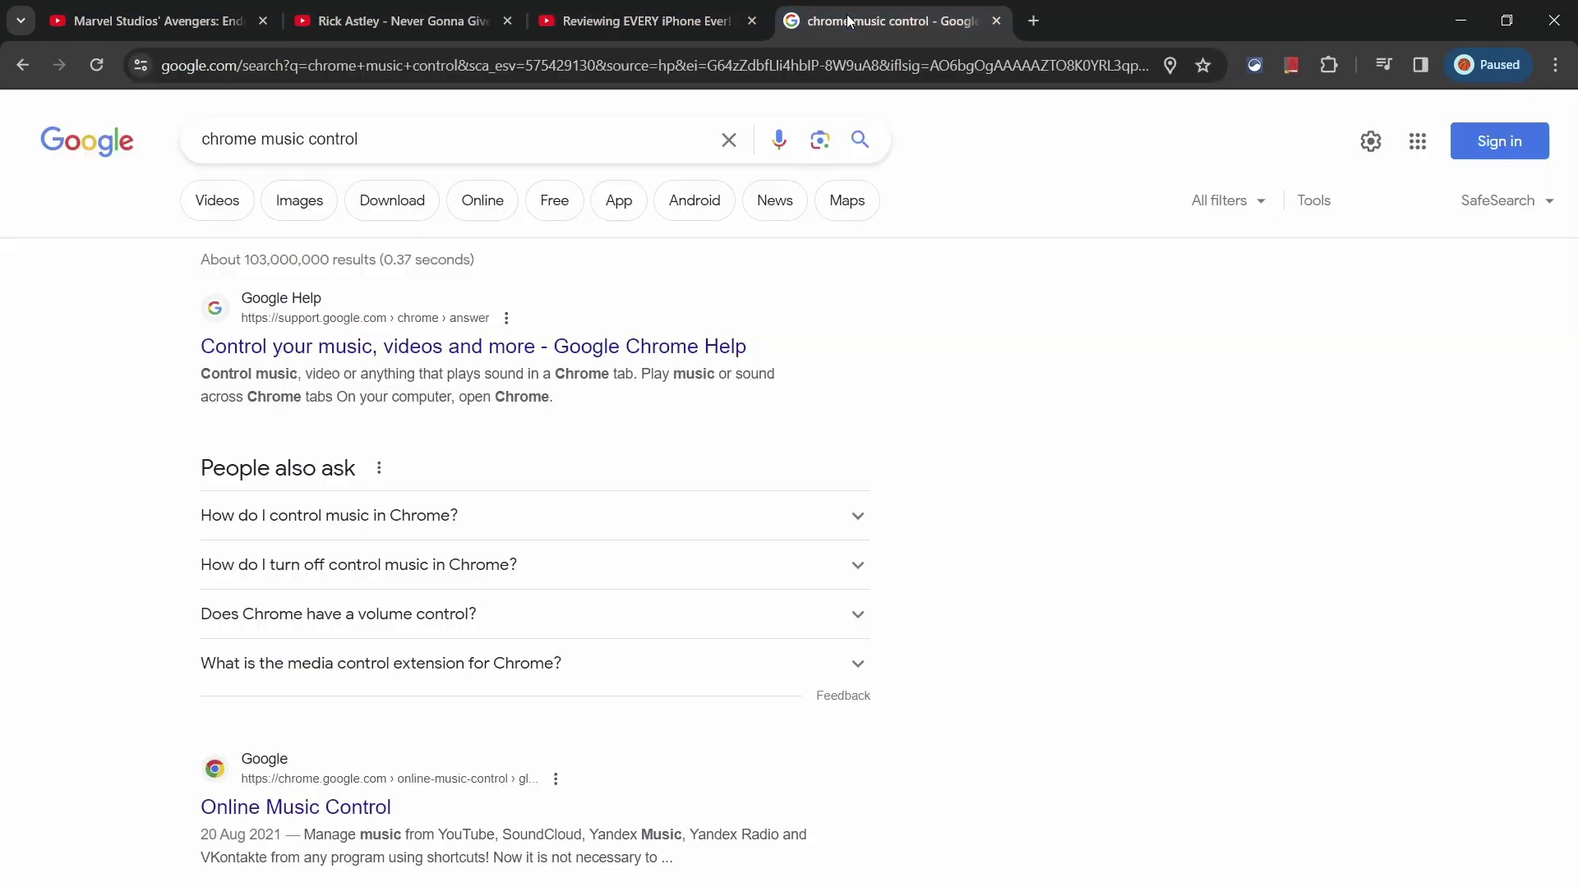
Show the media controls and toggle picture-in-picture for the iPhone video on and off.
left_click(1385, 66)
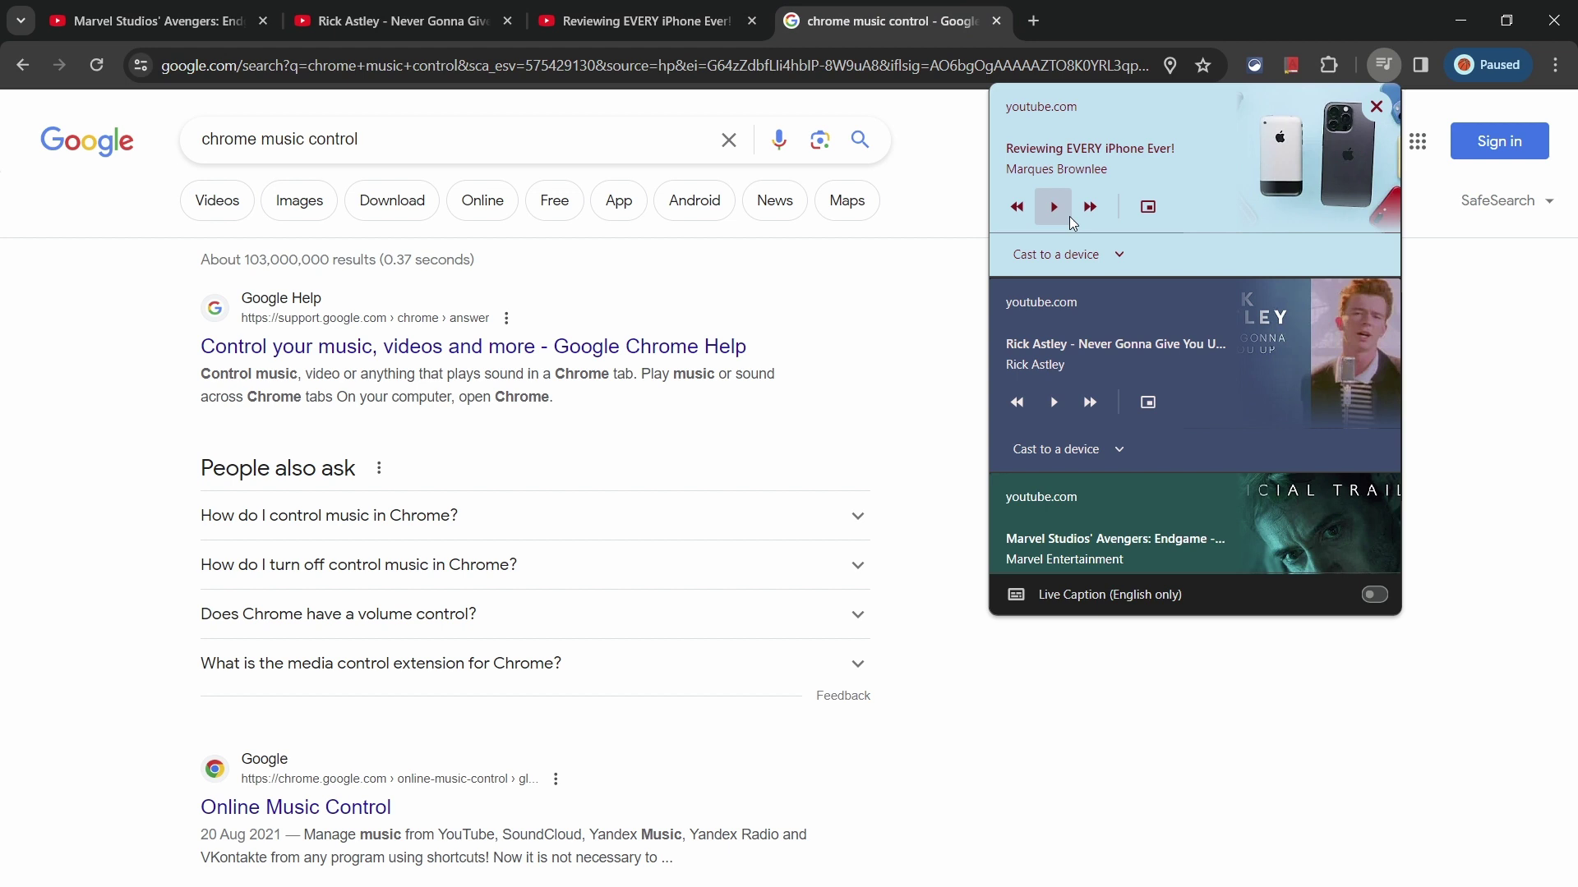
left_click(1162, 211)
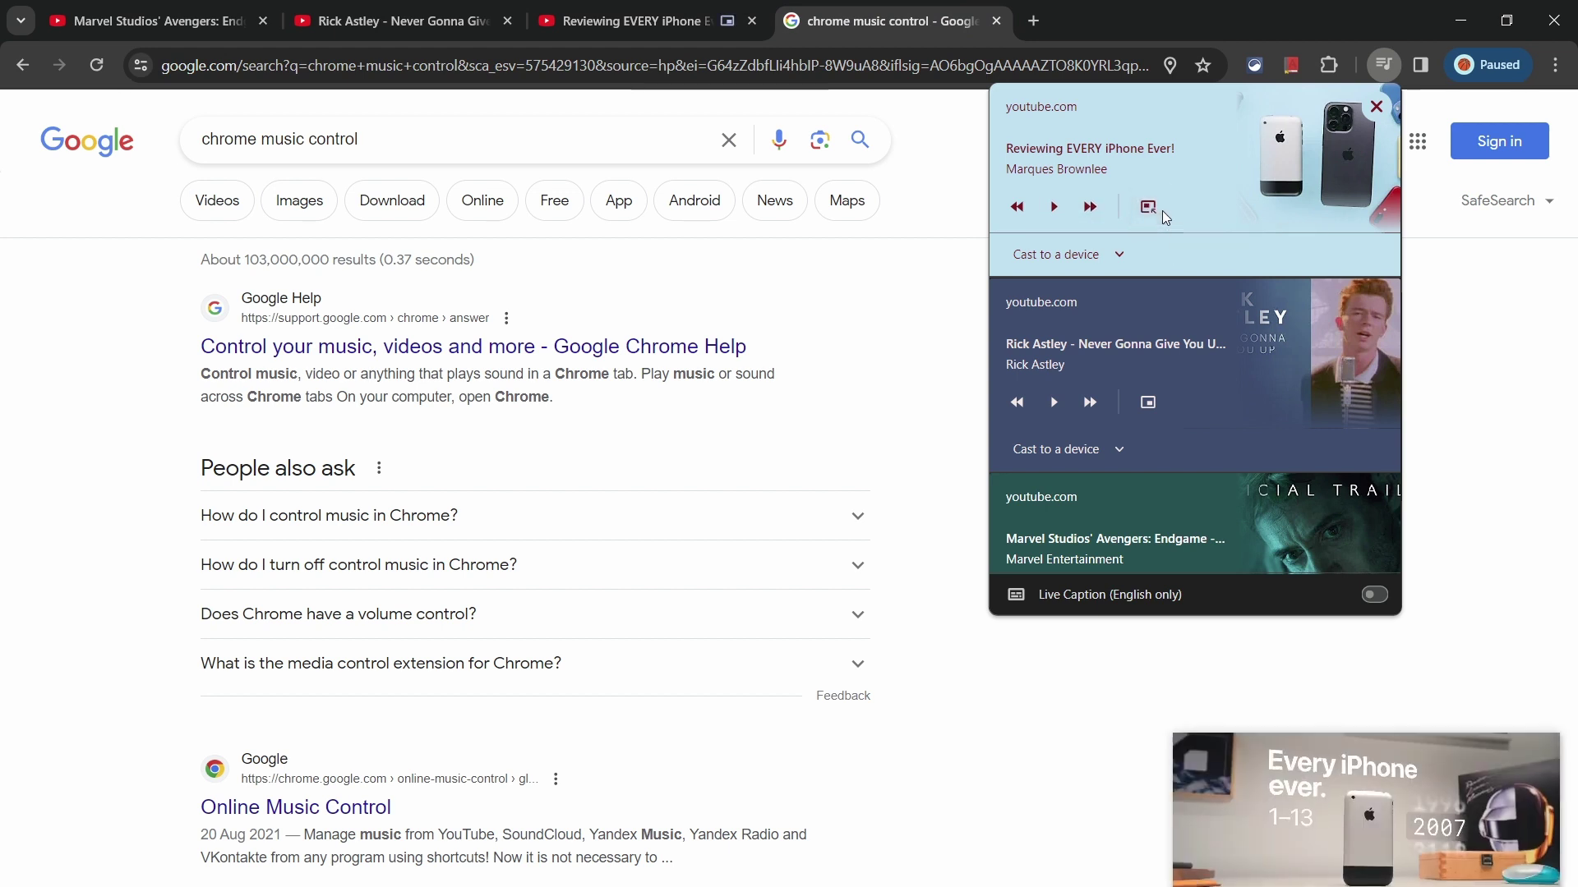
left_click(1162, 211)
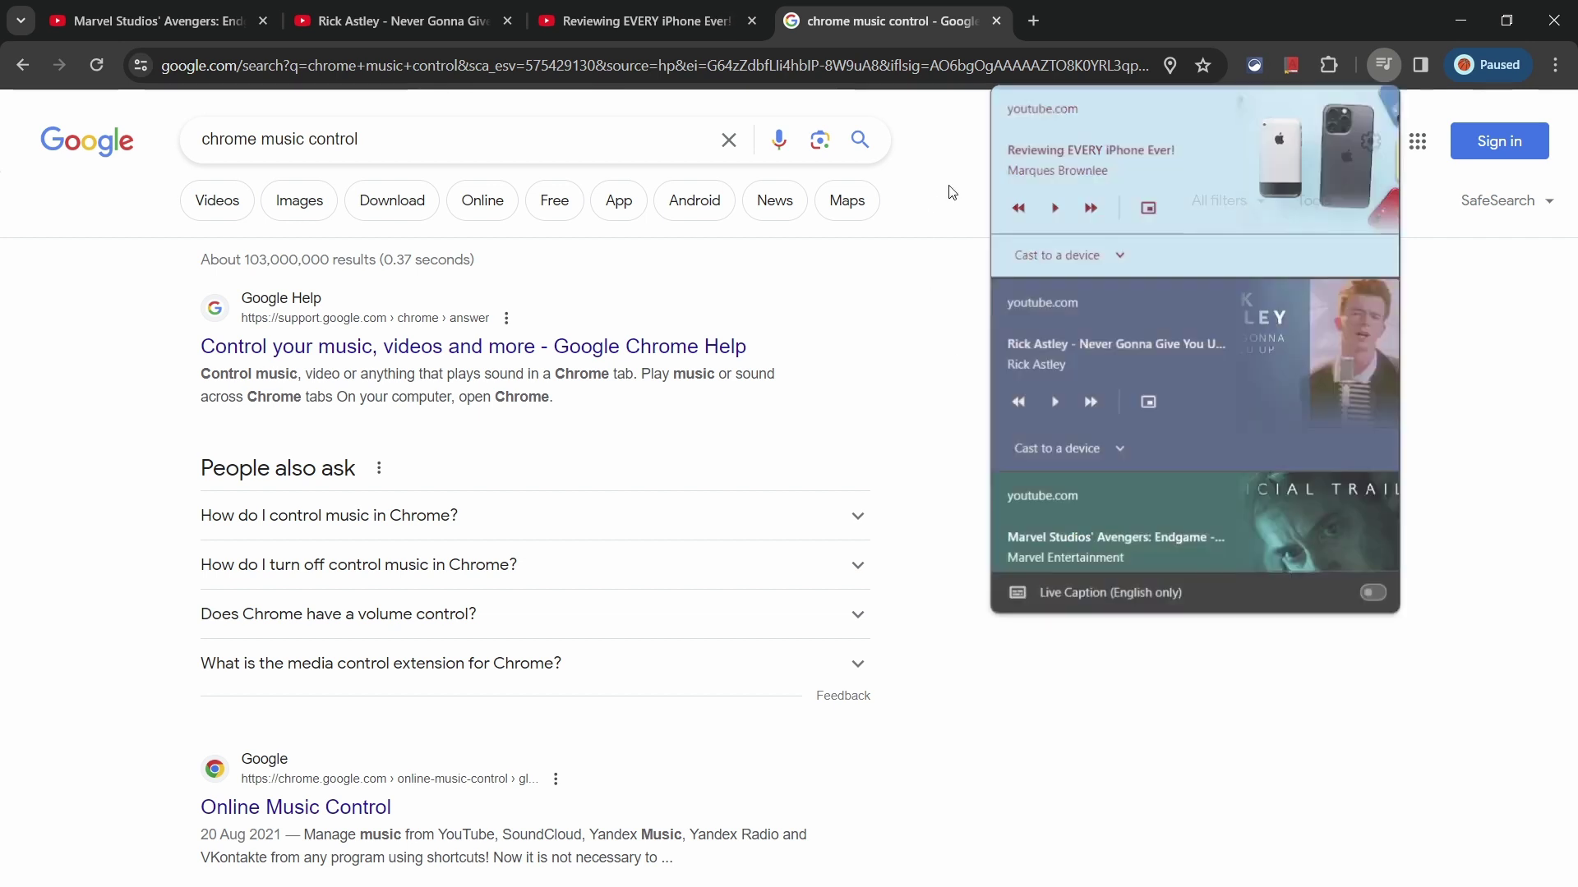
Mute the site in the Rick Astley tab, then play its video.
left_click(938, 179)
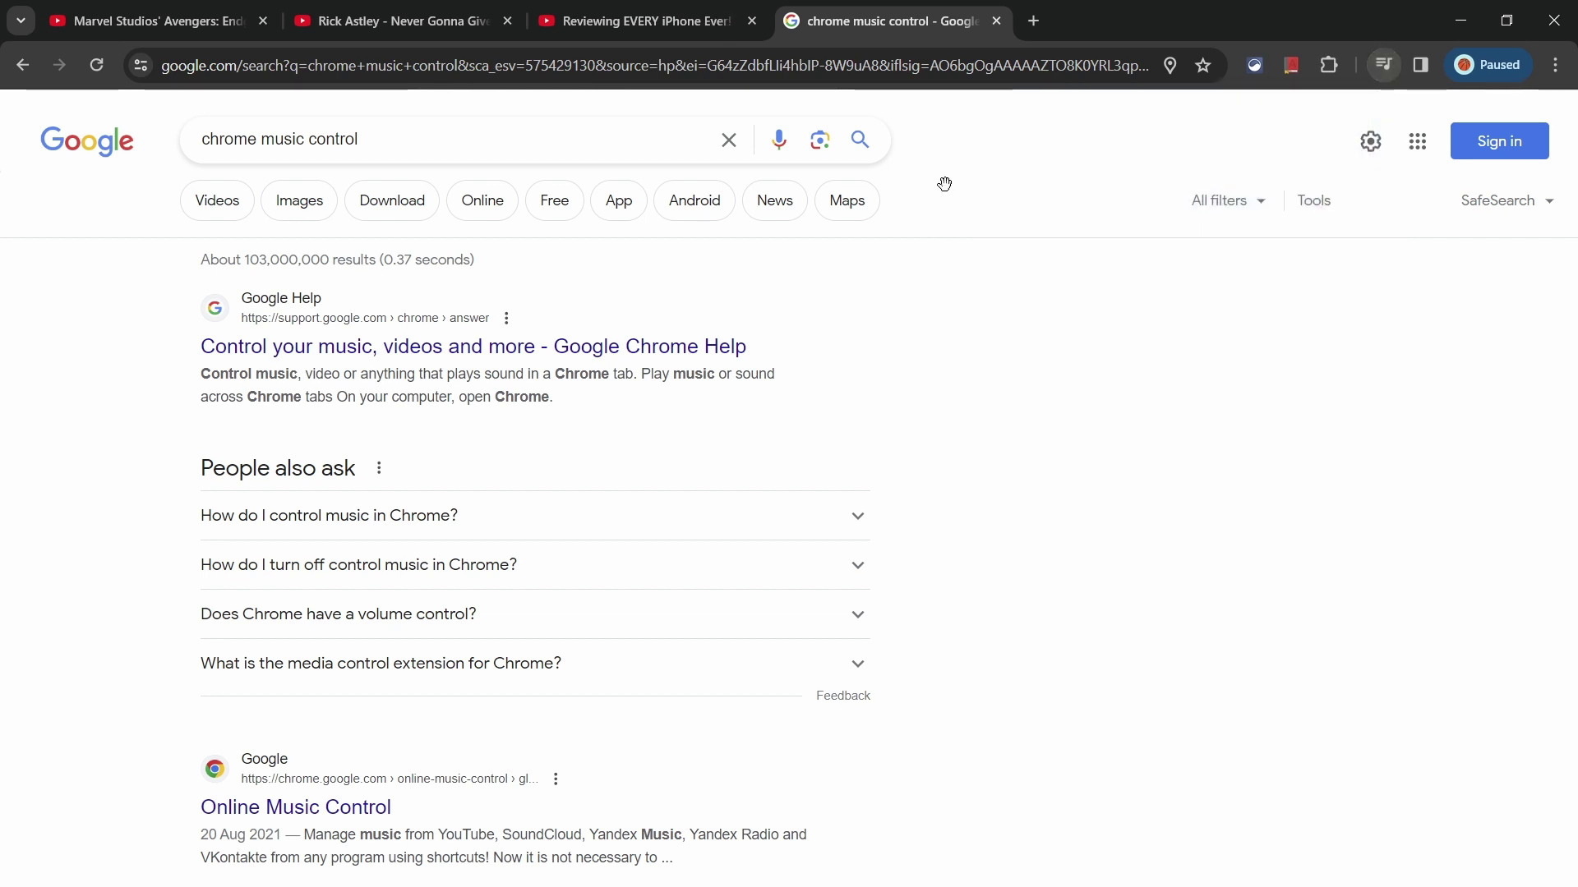
left_click(398, 28)
right_click(398, 28)
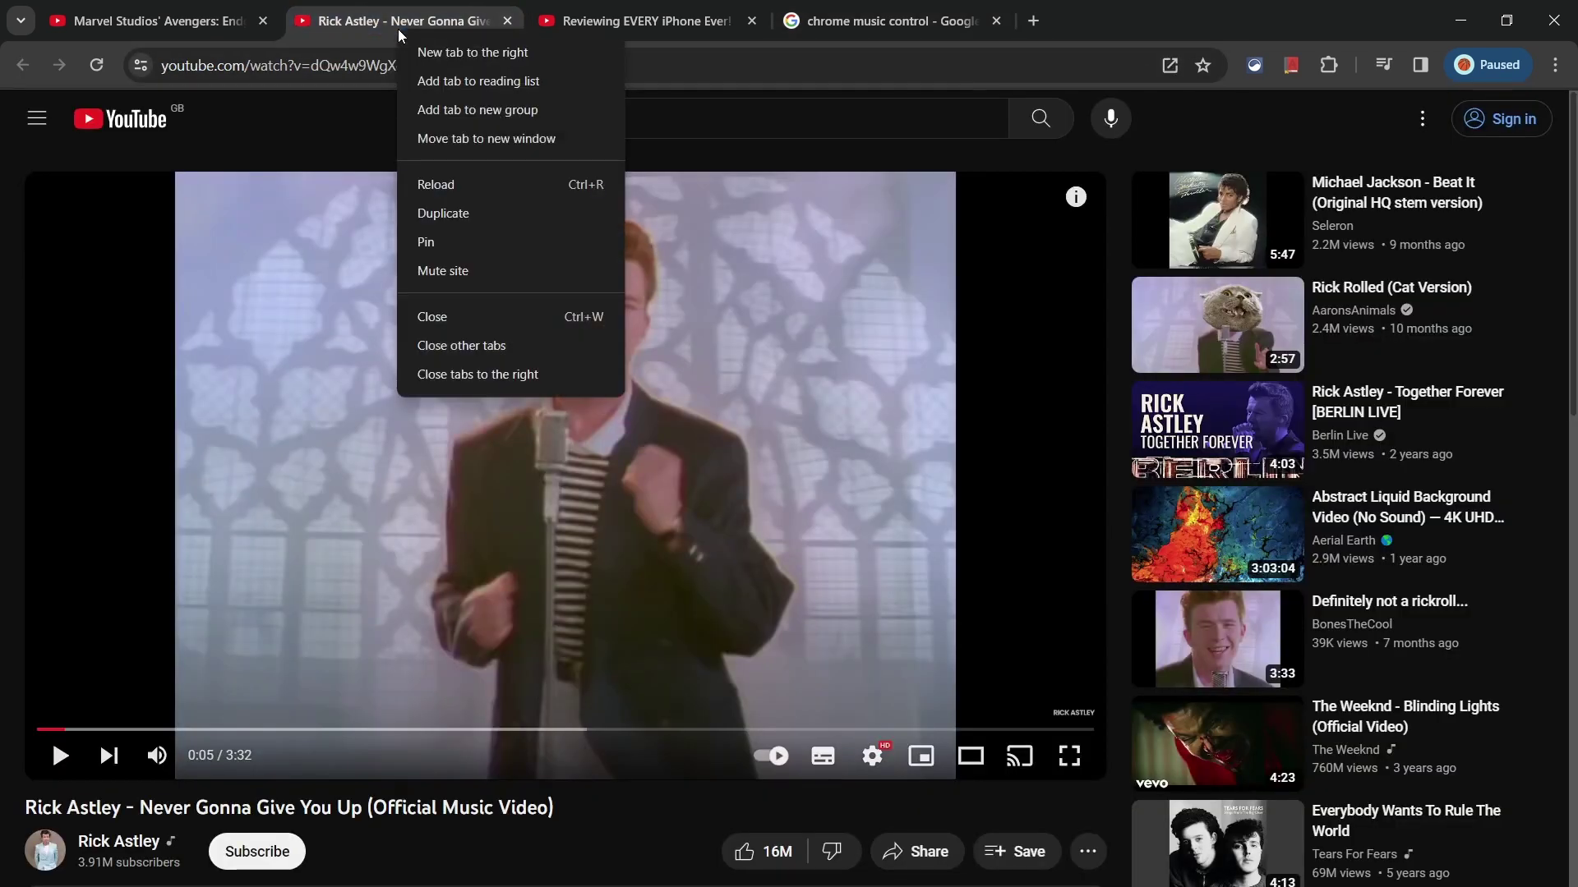
left_click(544, 274)
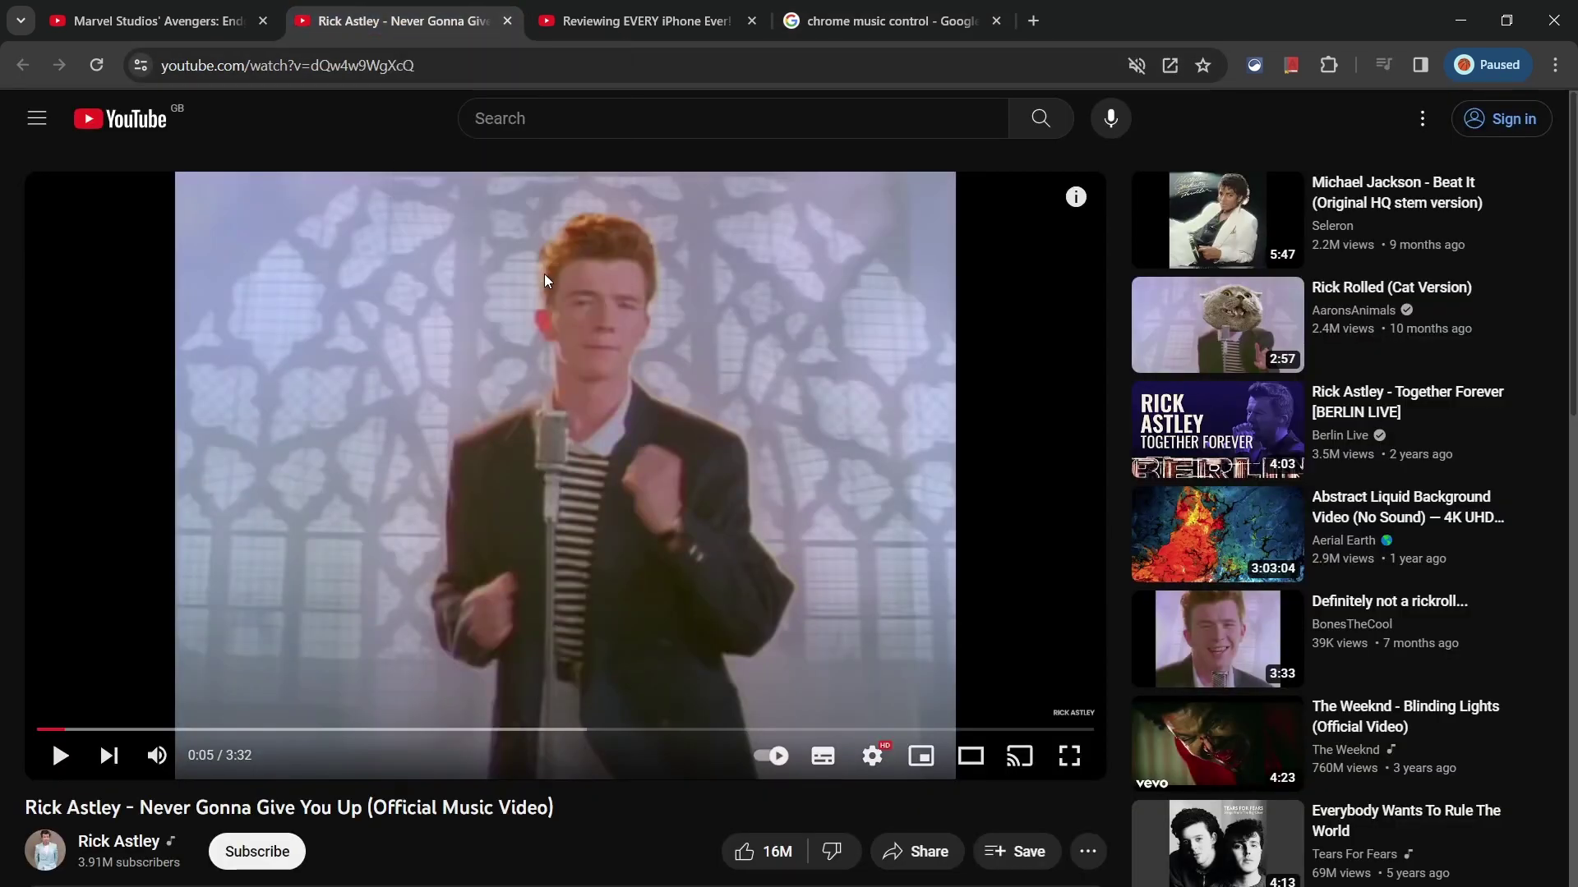
left_click(403, 535)
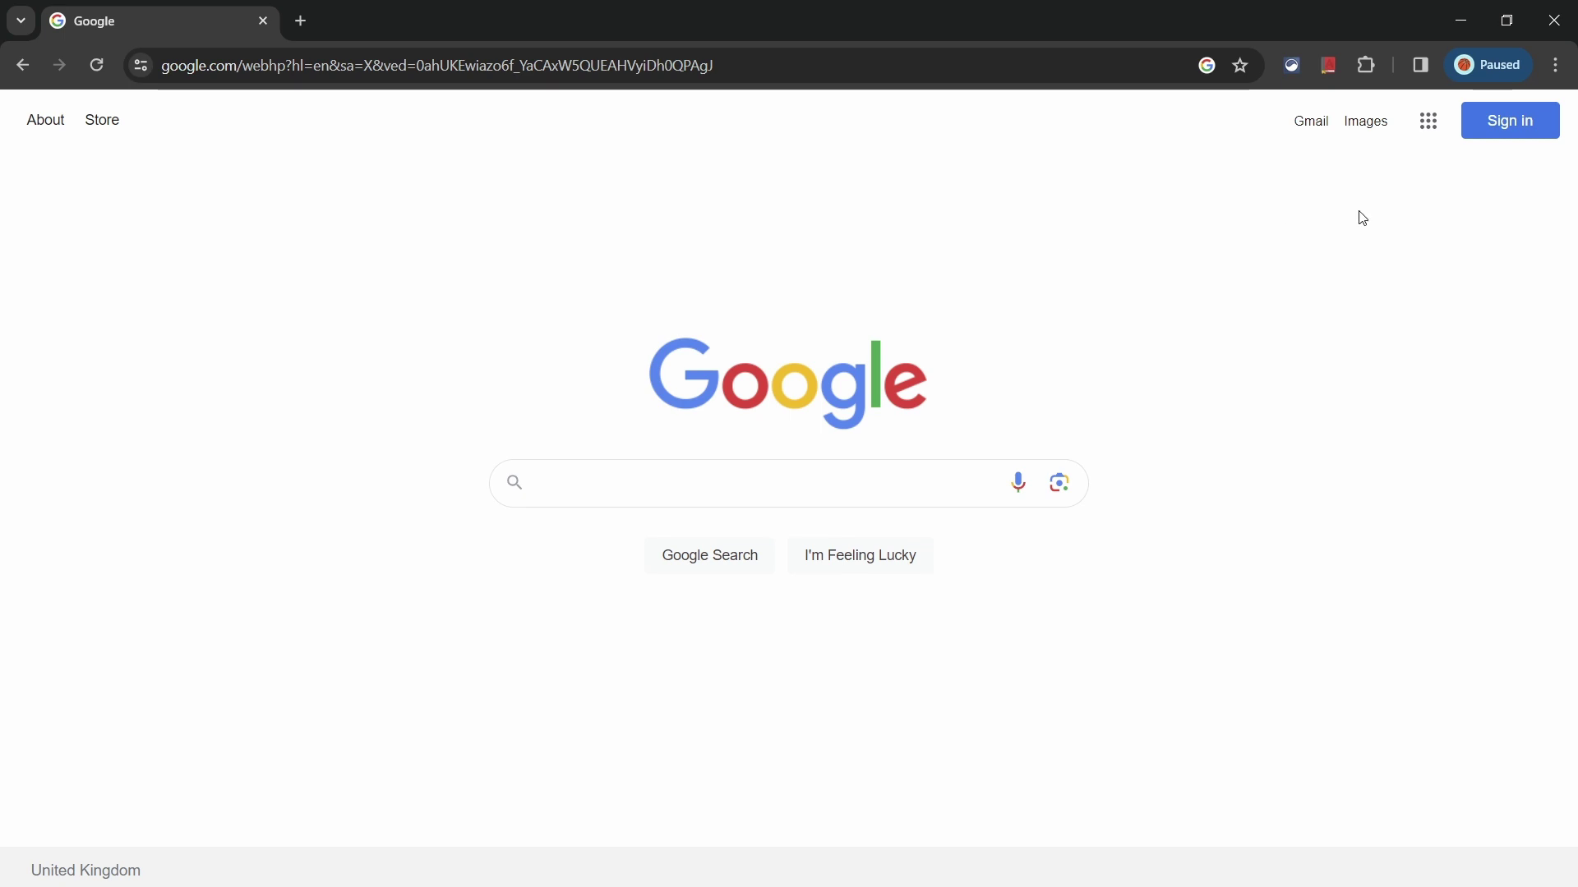
Set On start-up to open a specific set of pages and add youtube.com.
left_click(1555, 65)
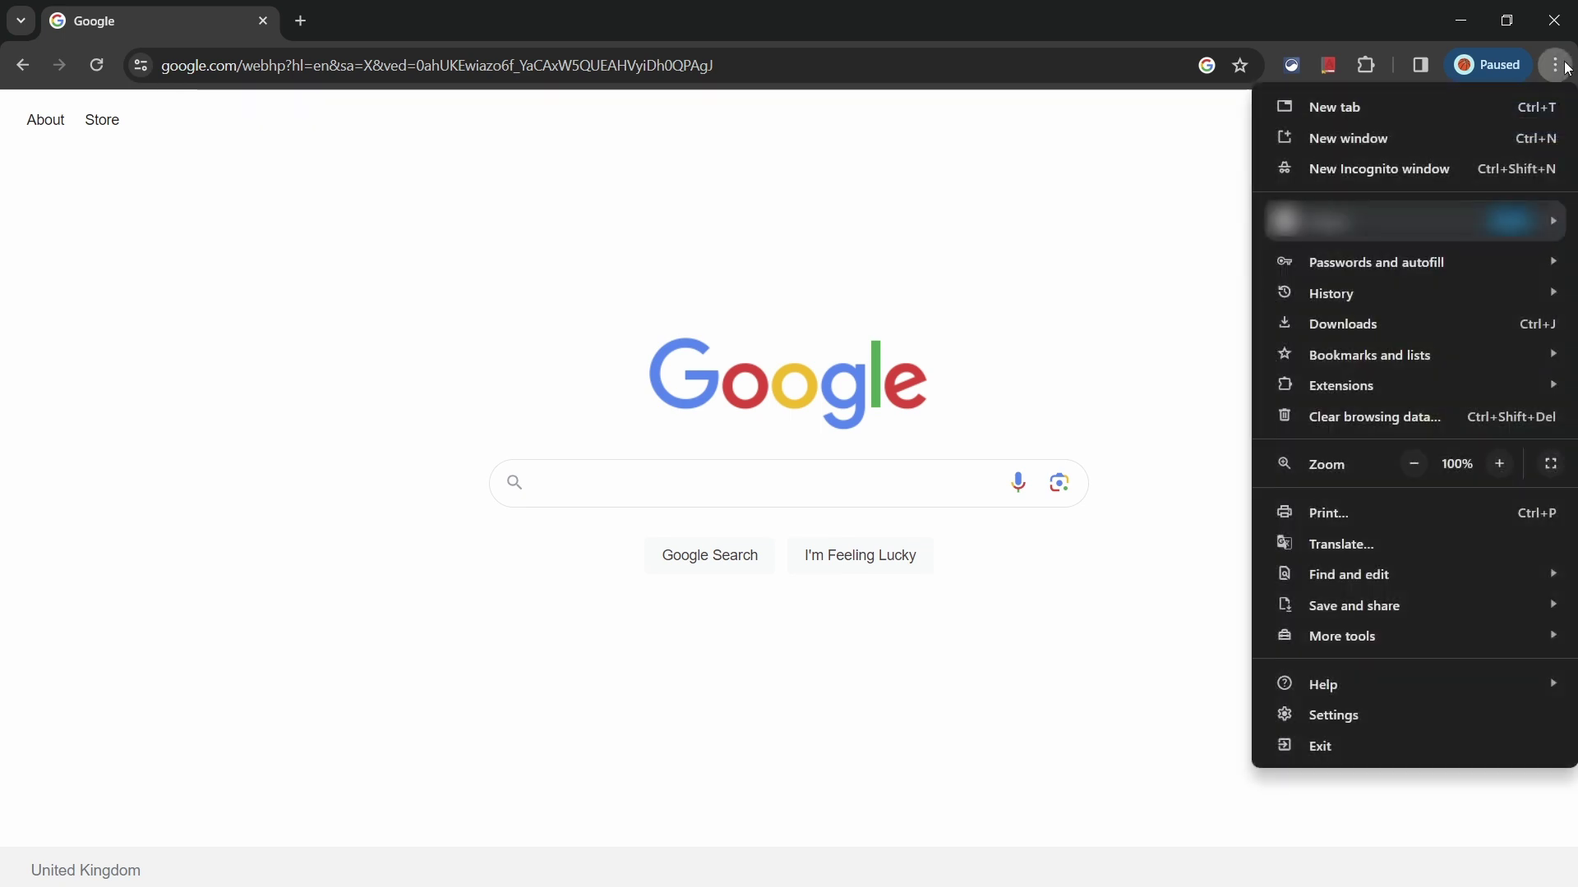
left_click(1466, 716)
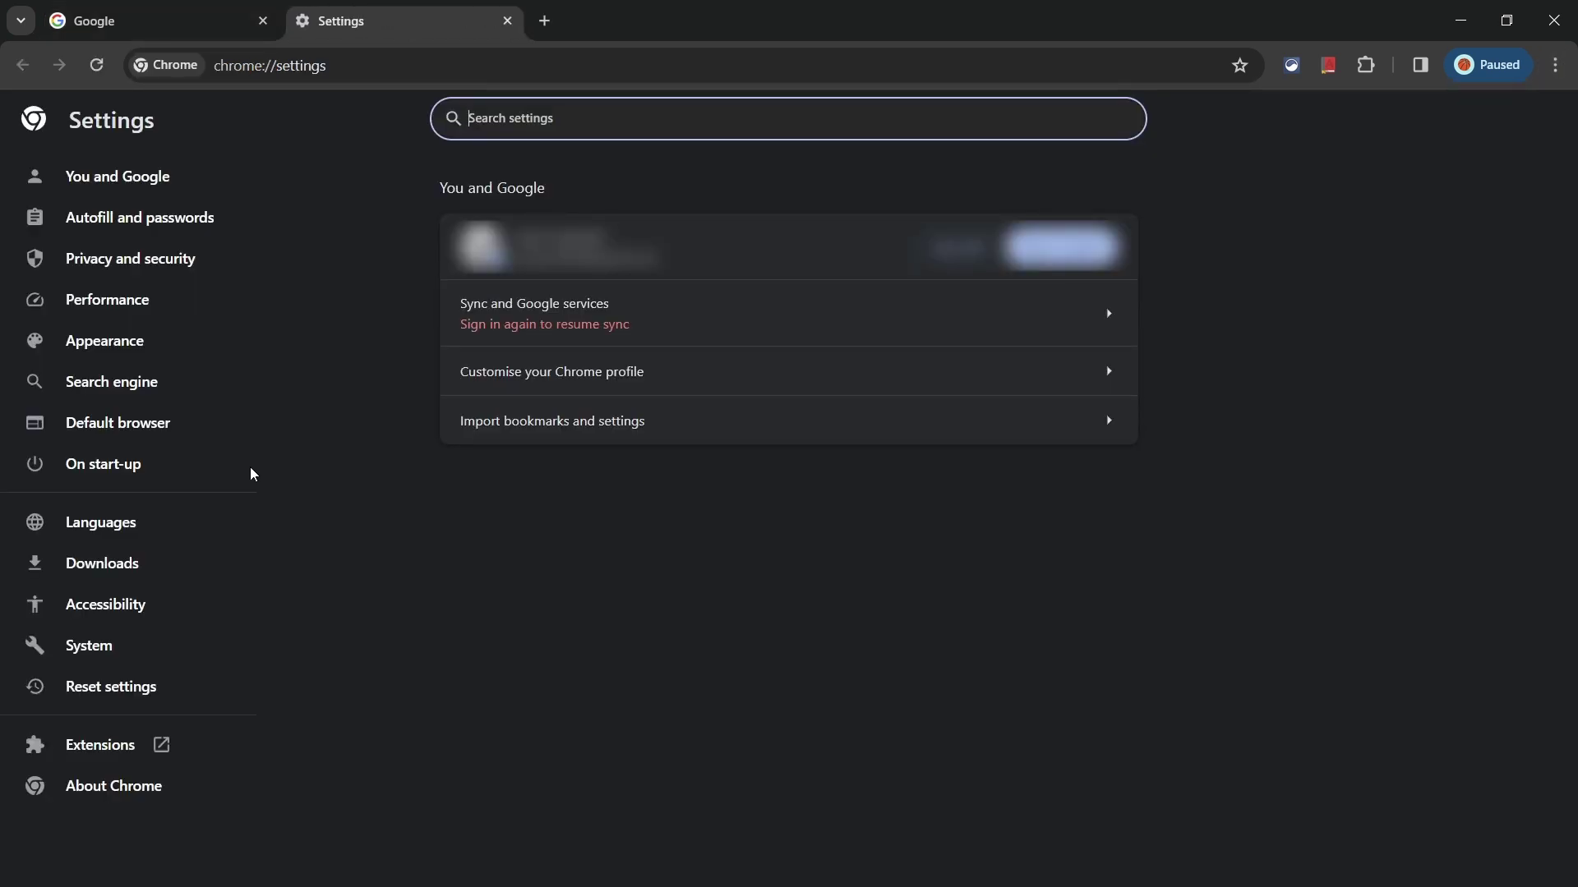
left_click(205, 465)
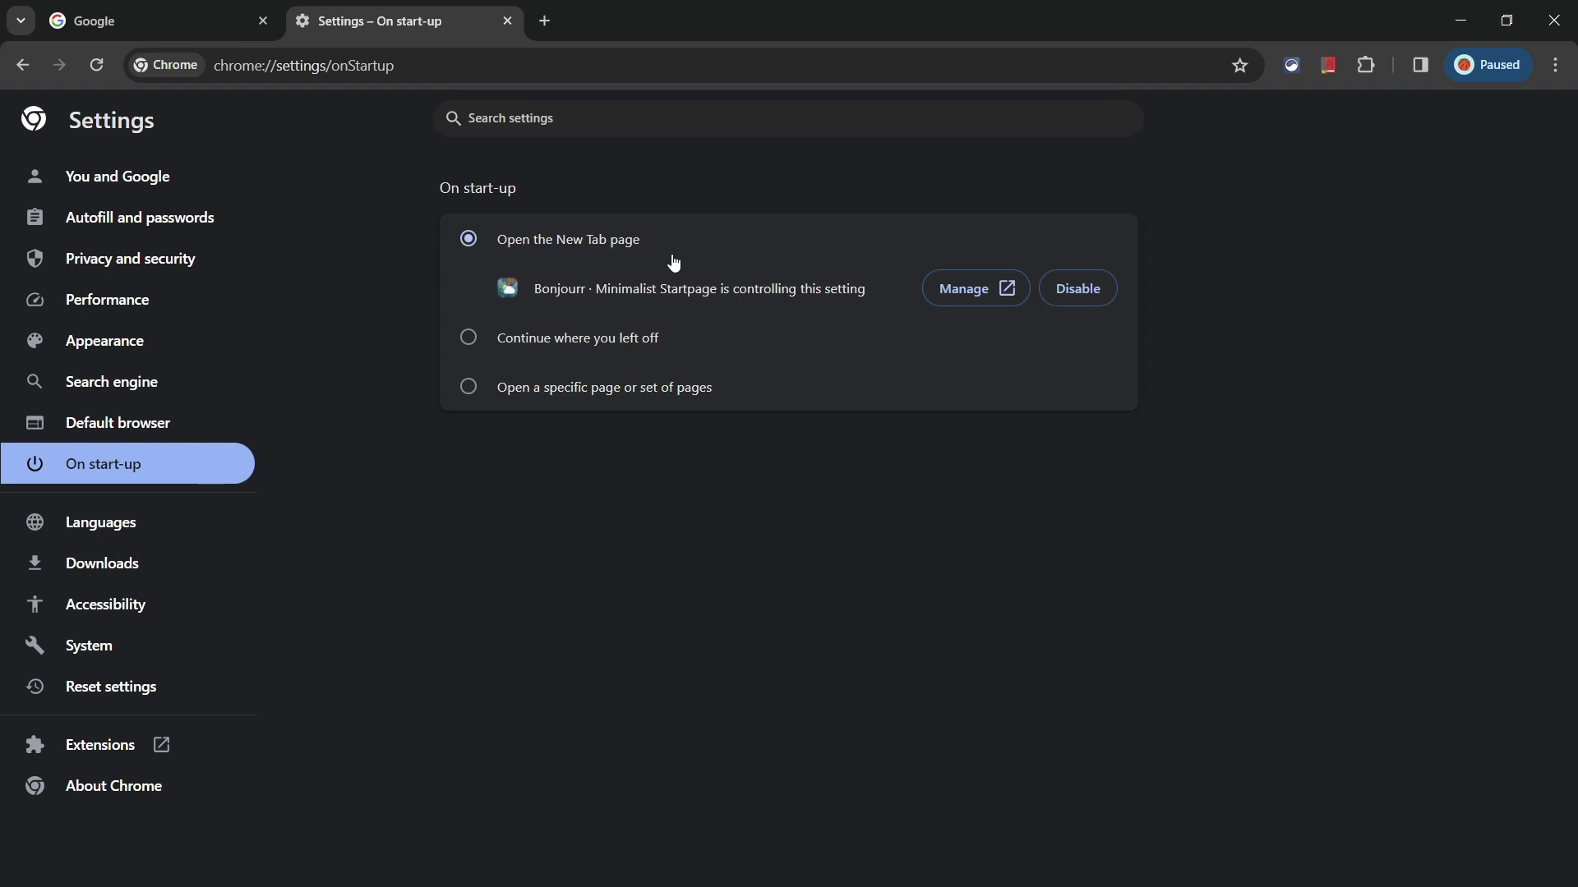
left_click(582, 396)
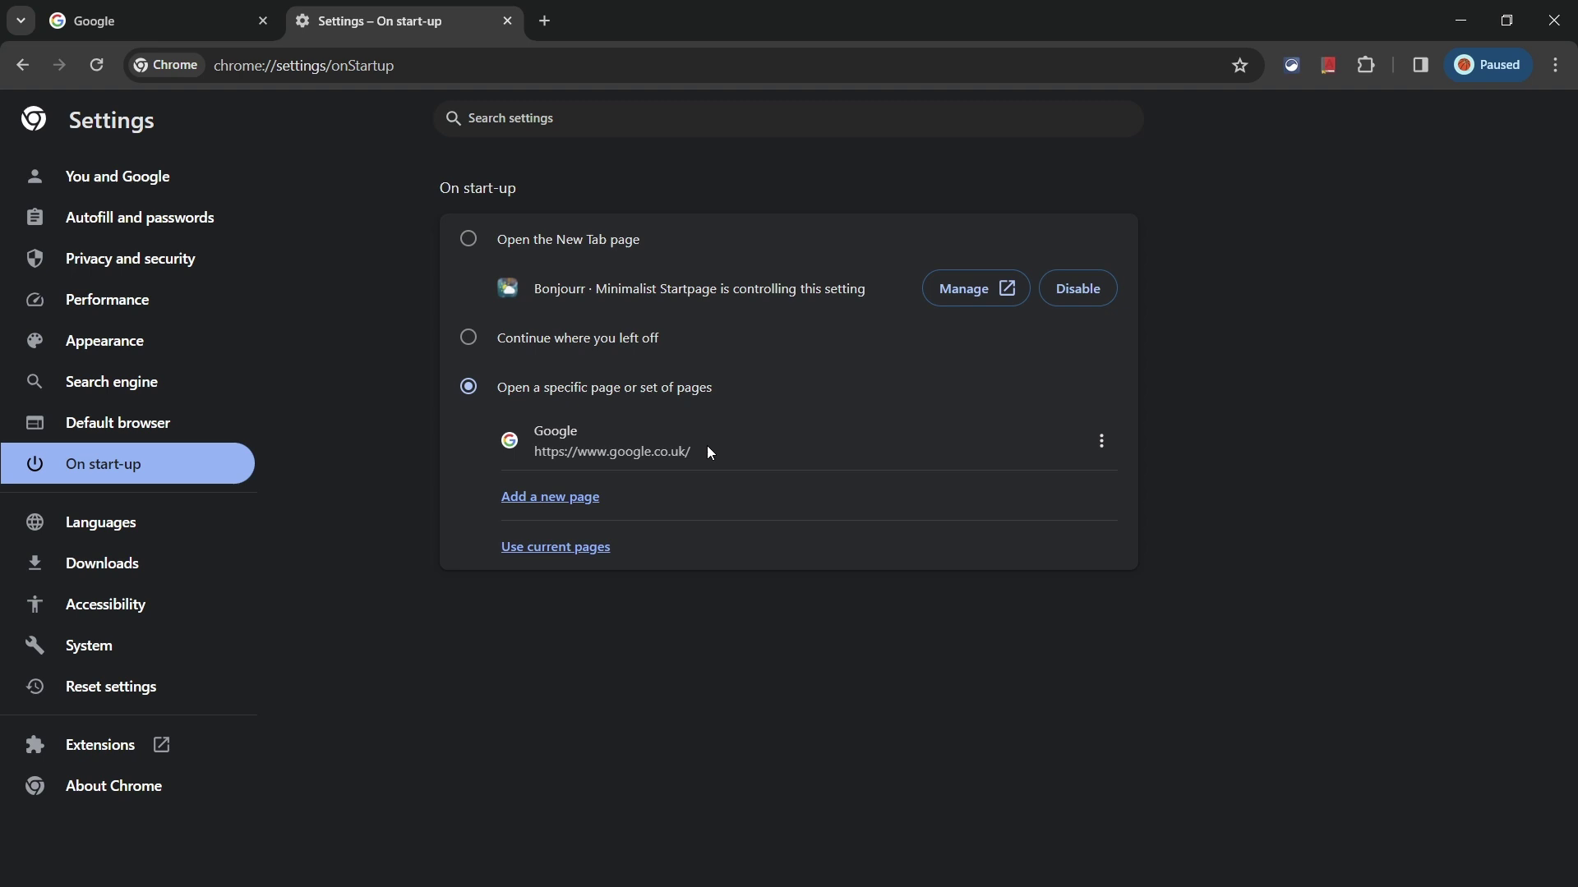
left_click(586, 507)
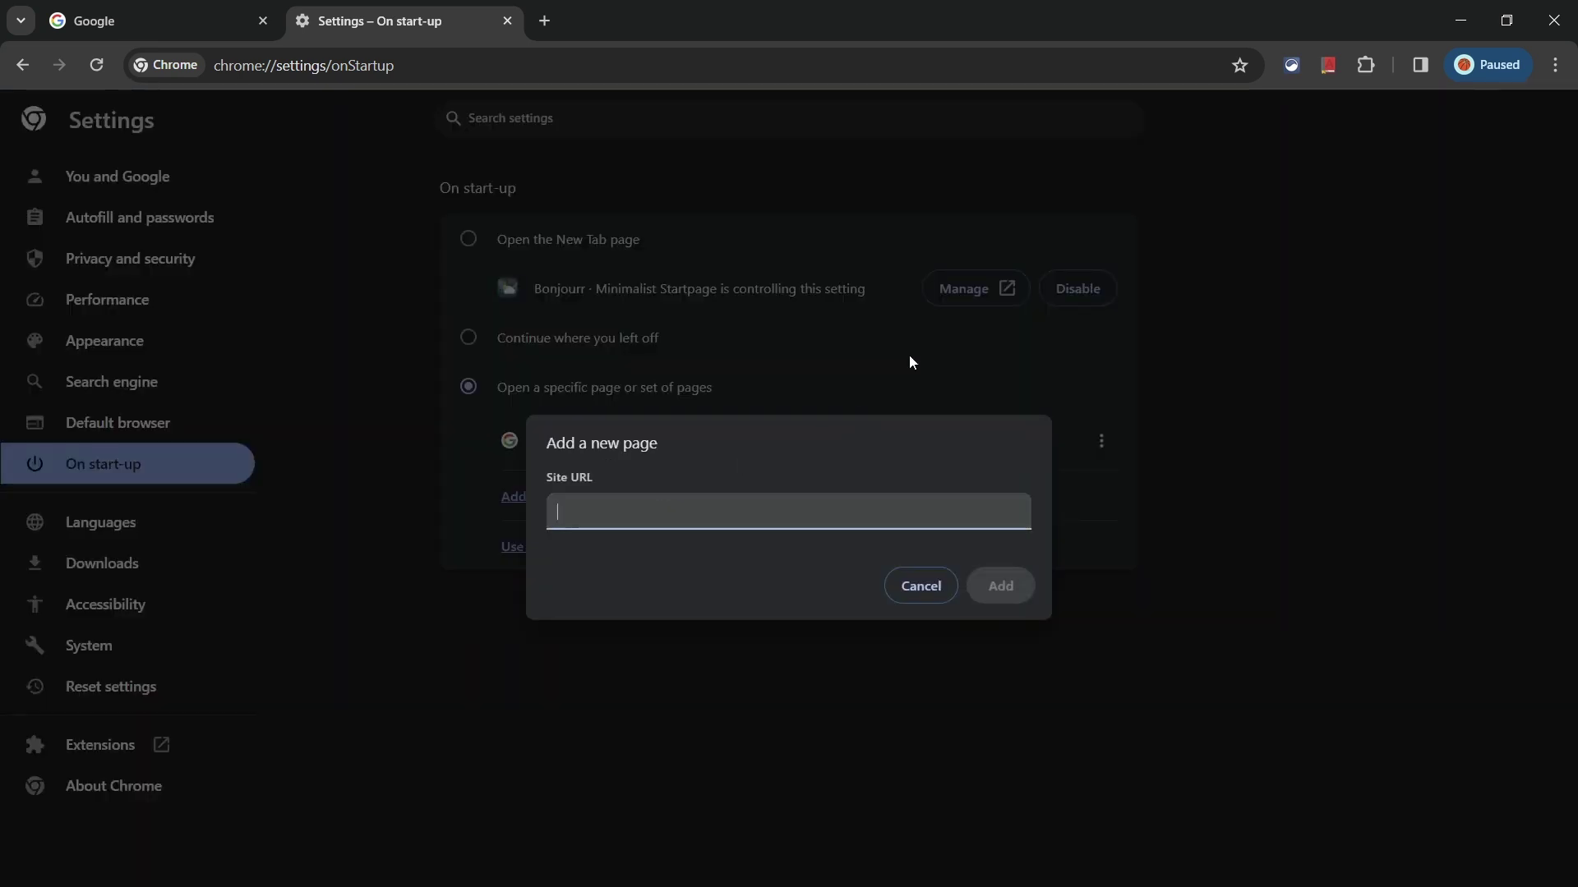
type("youtube.com")
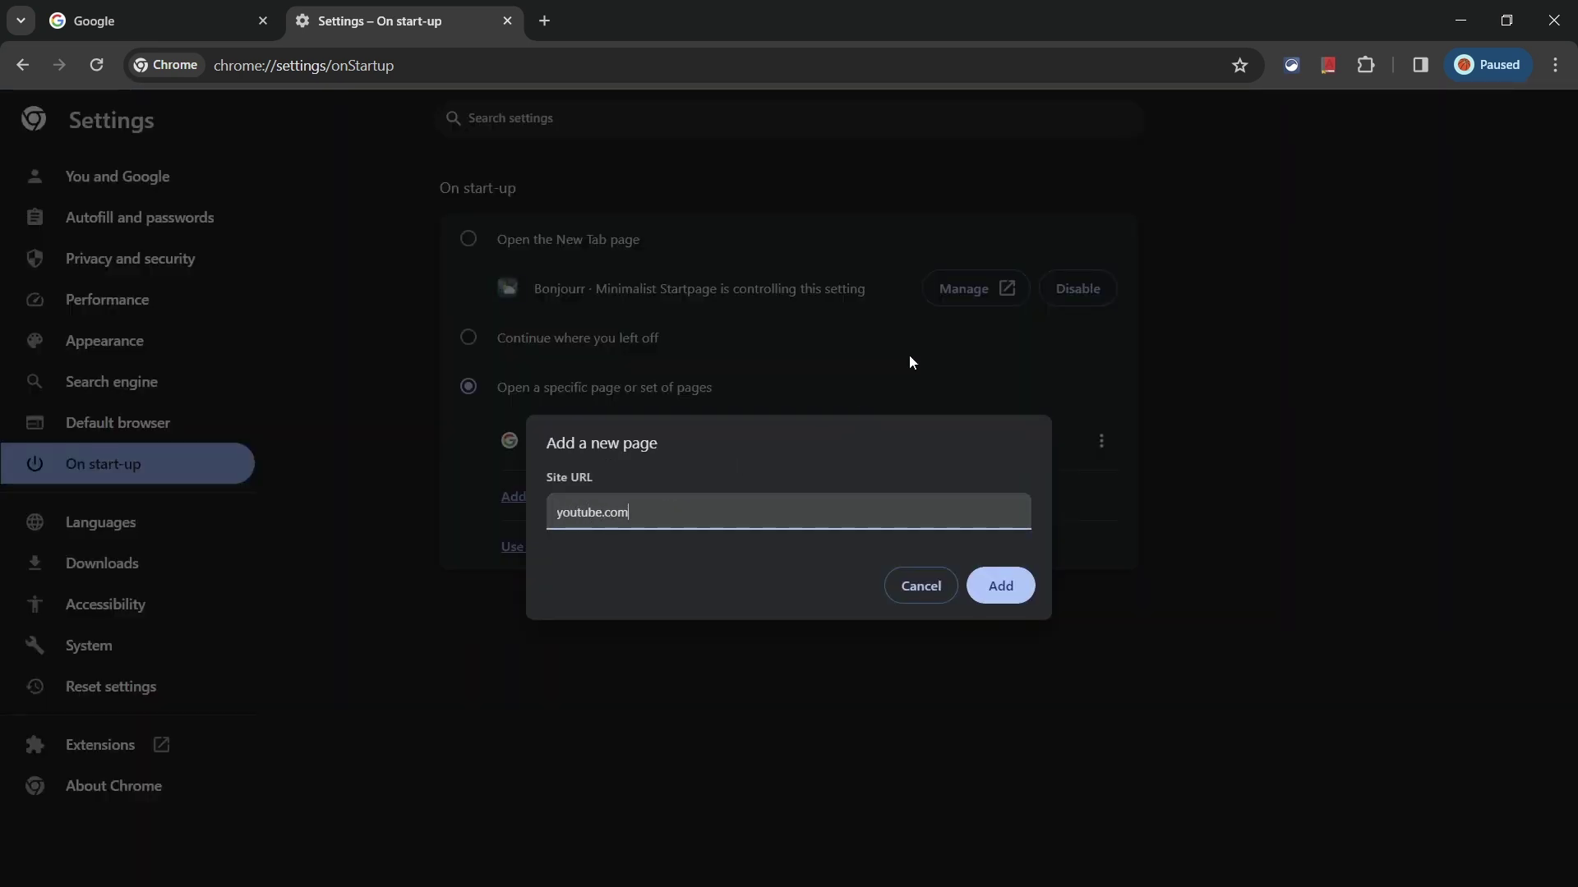
left_click(1002, 588)
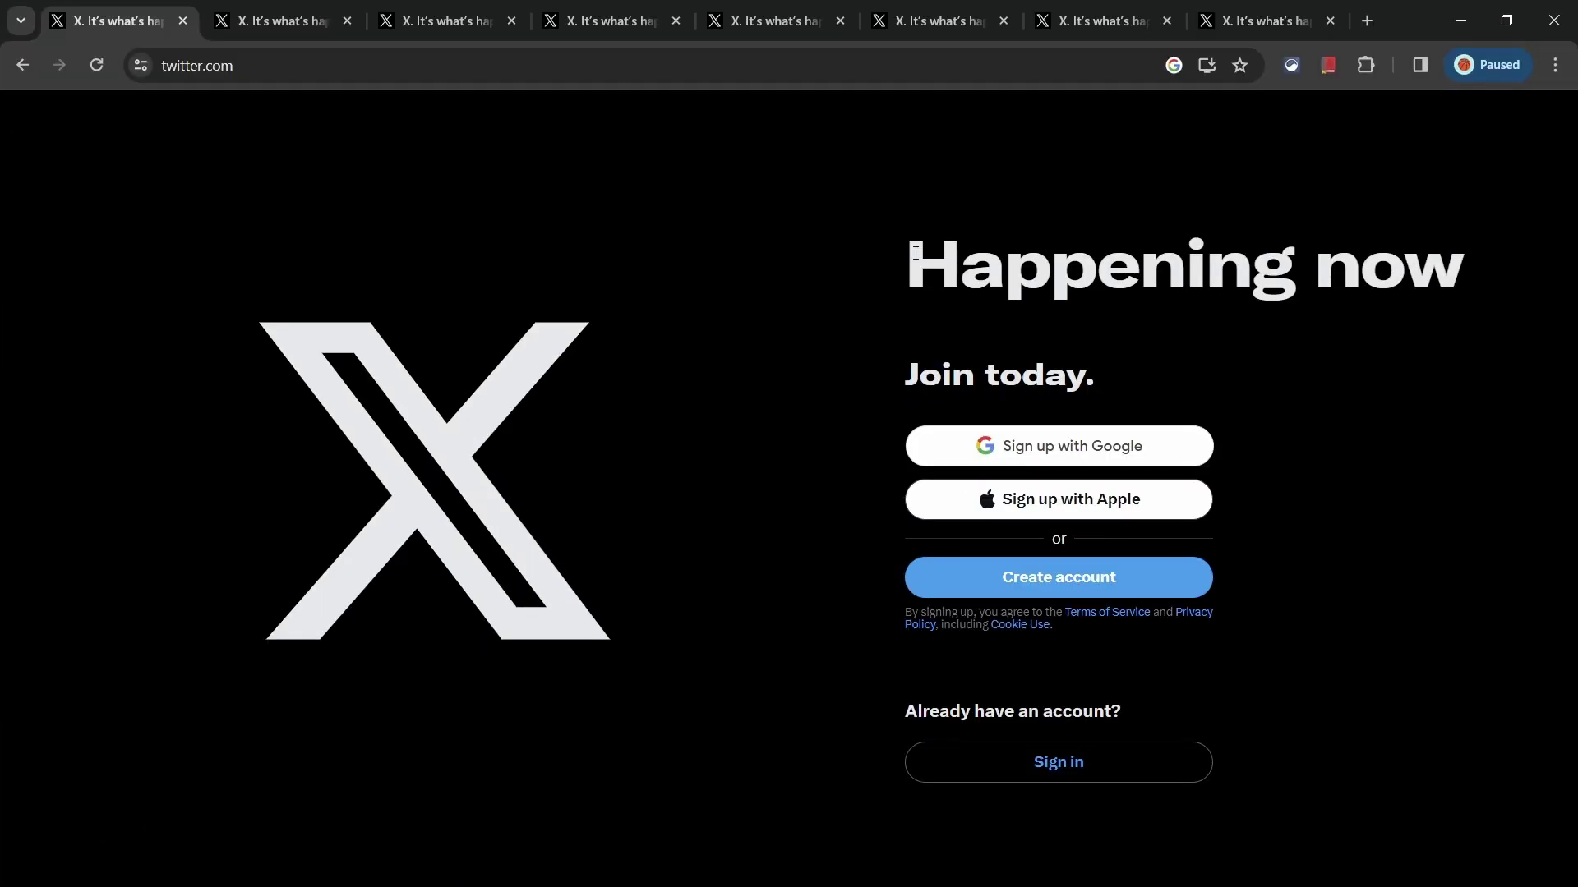
Close seven duplicate twitter.com tabs using close buttons and middle-clicks.
left_click_drag(906, 271, 1471, 283)
left_click(371, 312)
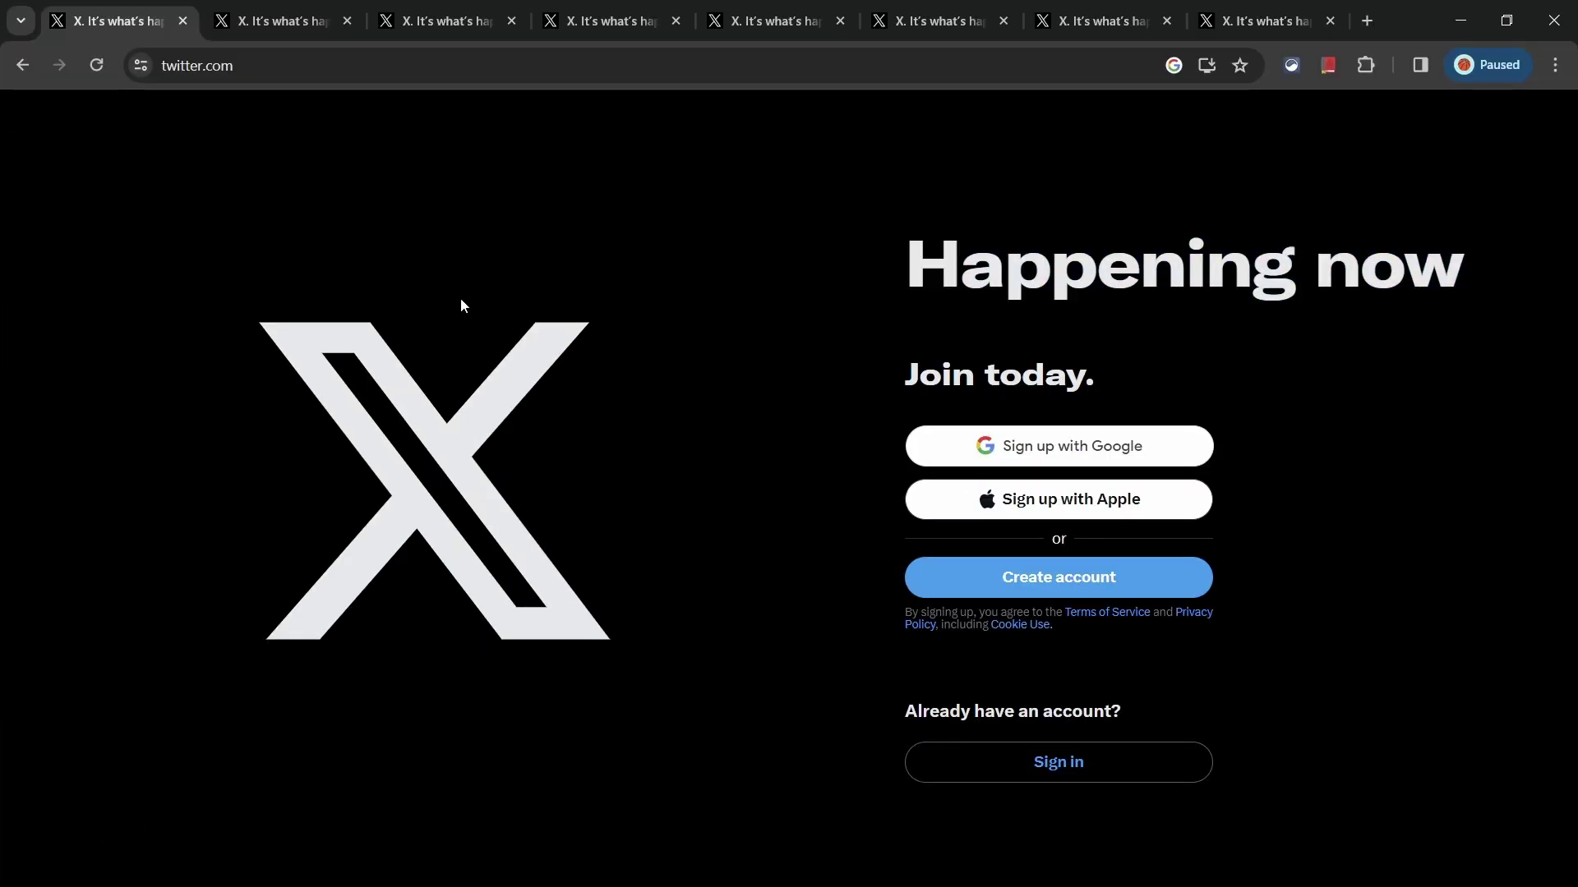
left_click(183, 21)
left_click(181, 20)
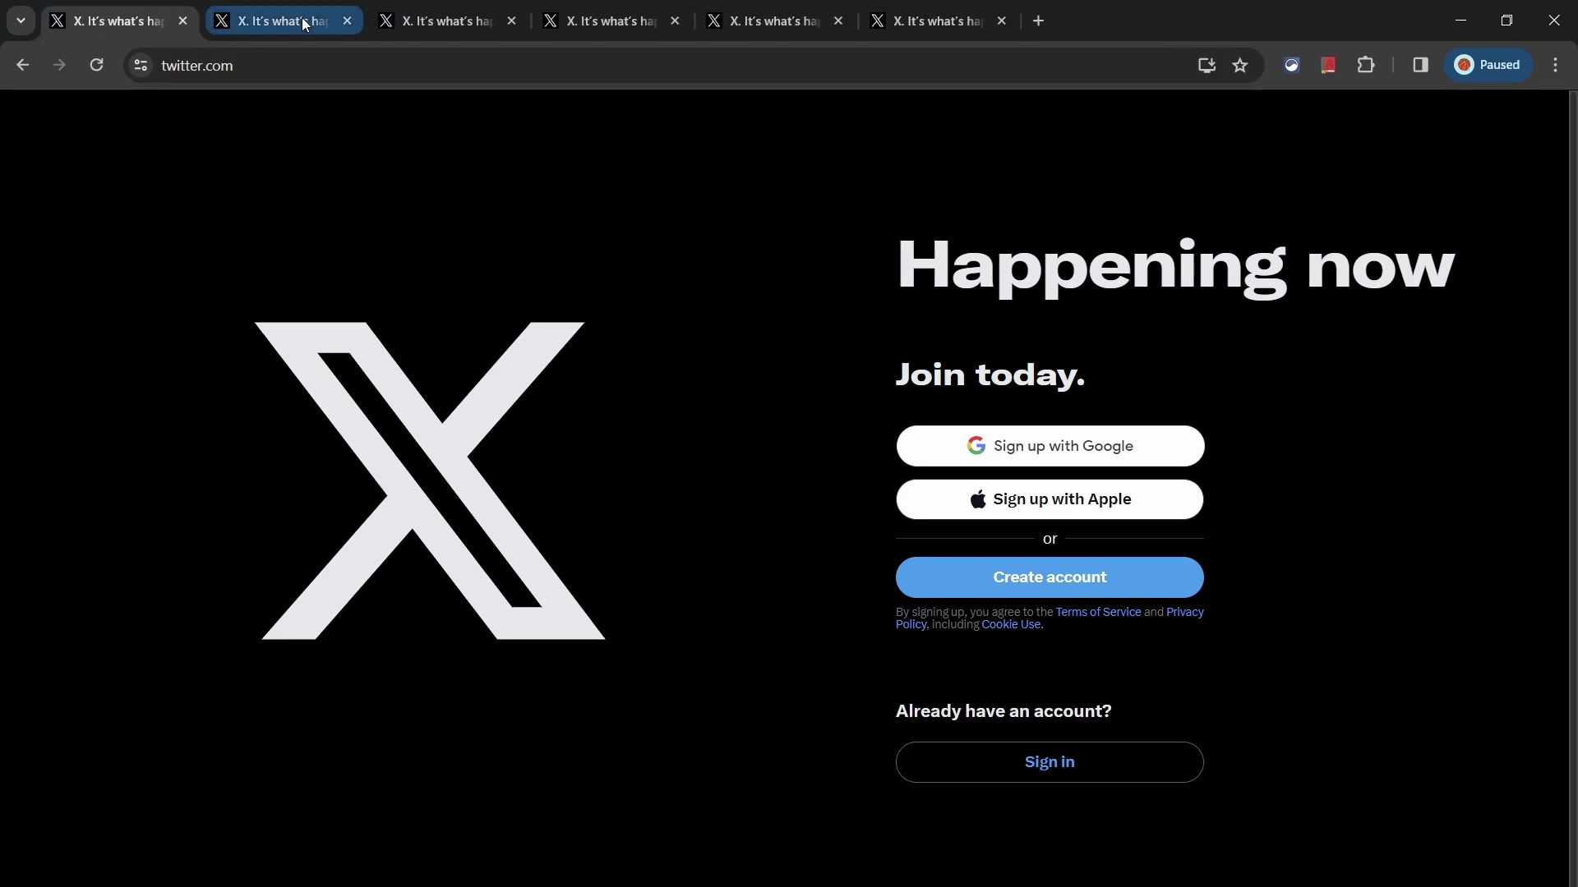
left_click(347, 20)
left_click(511, 21)
middle_click(608, 29)
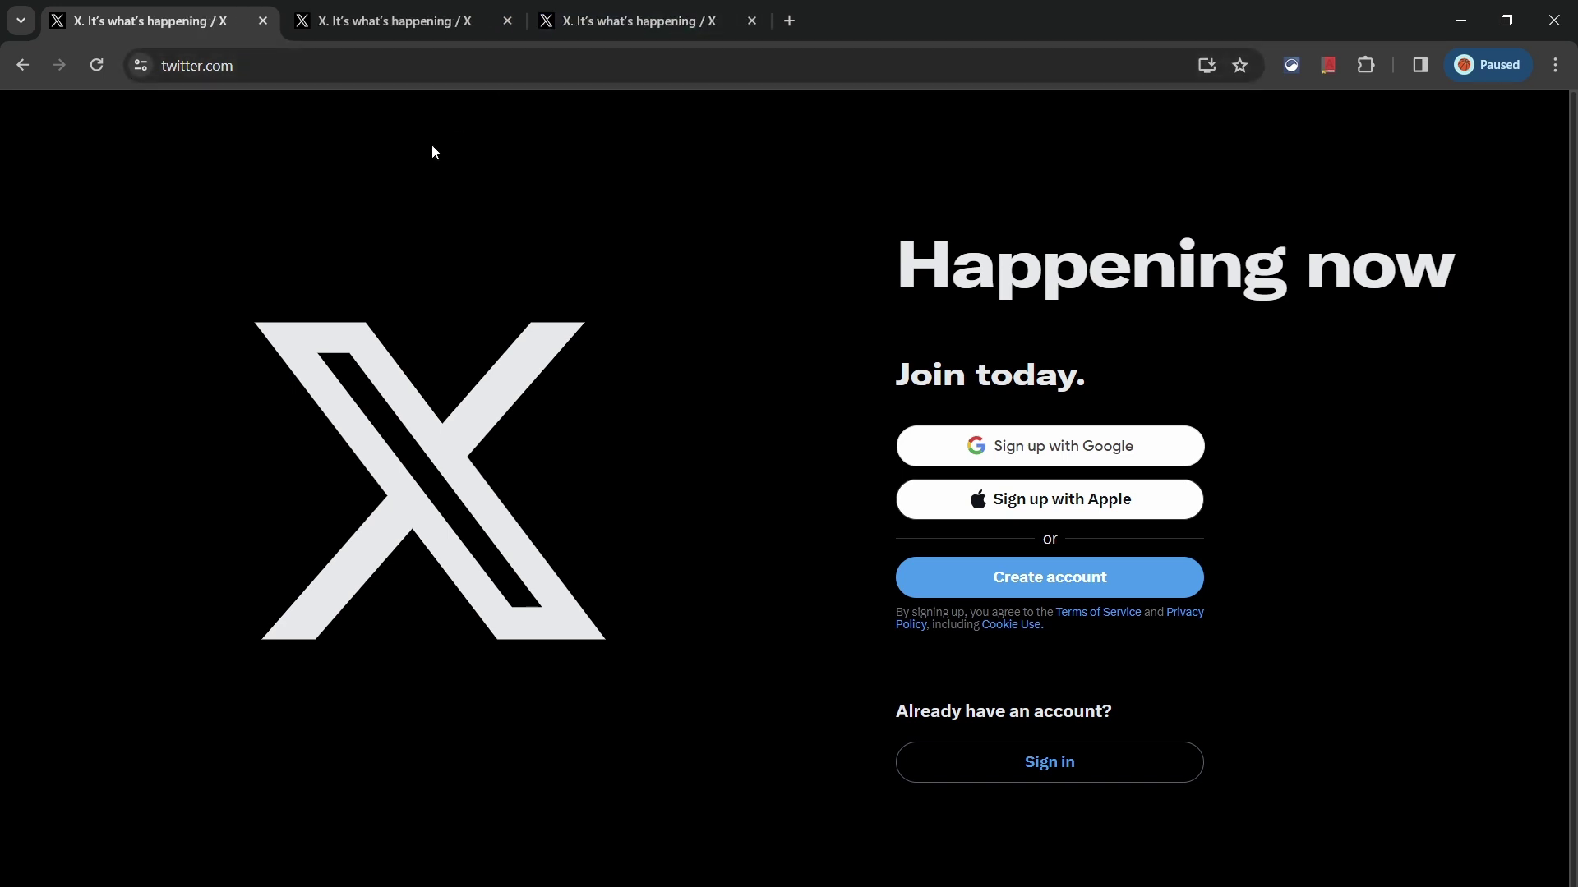
middle_click(623, 23)
middle_click(391, 18)
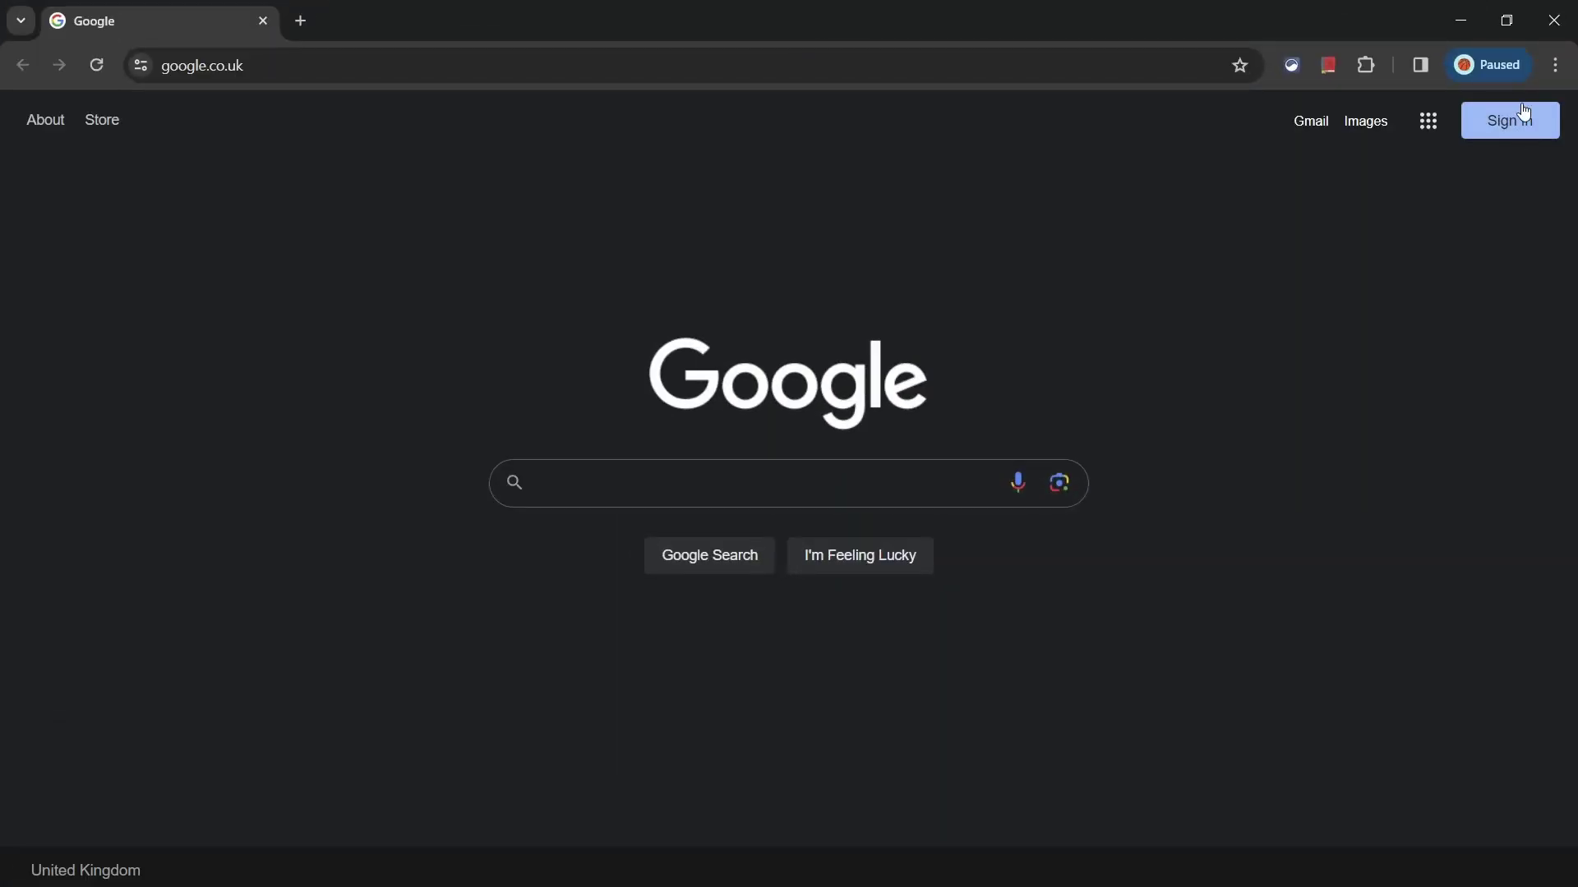
Open a Guest window and type 'youtube' in its address bar.
left_click(1499, 65)
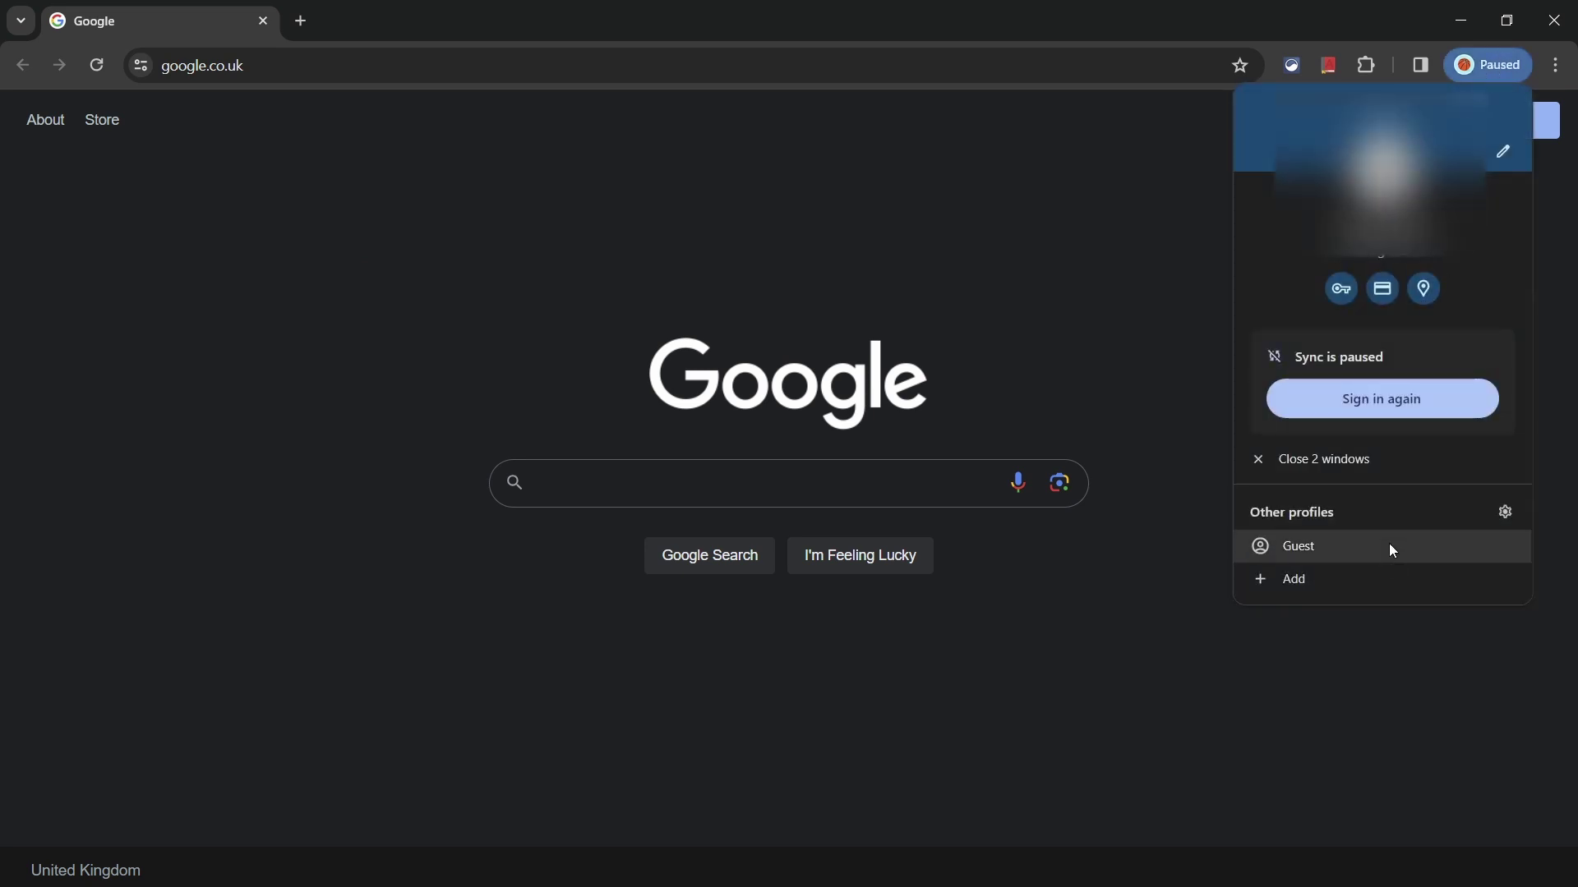
left_click(1416, 545)
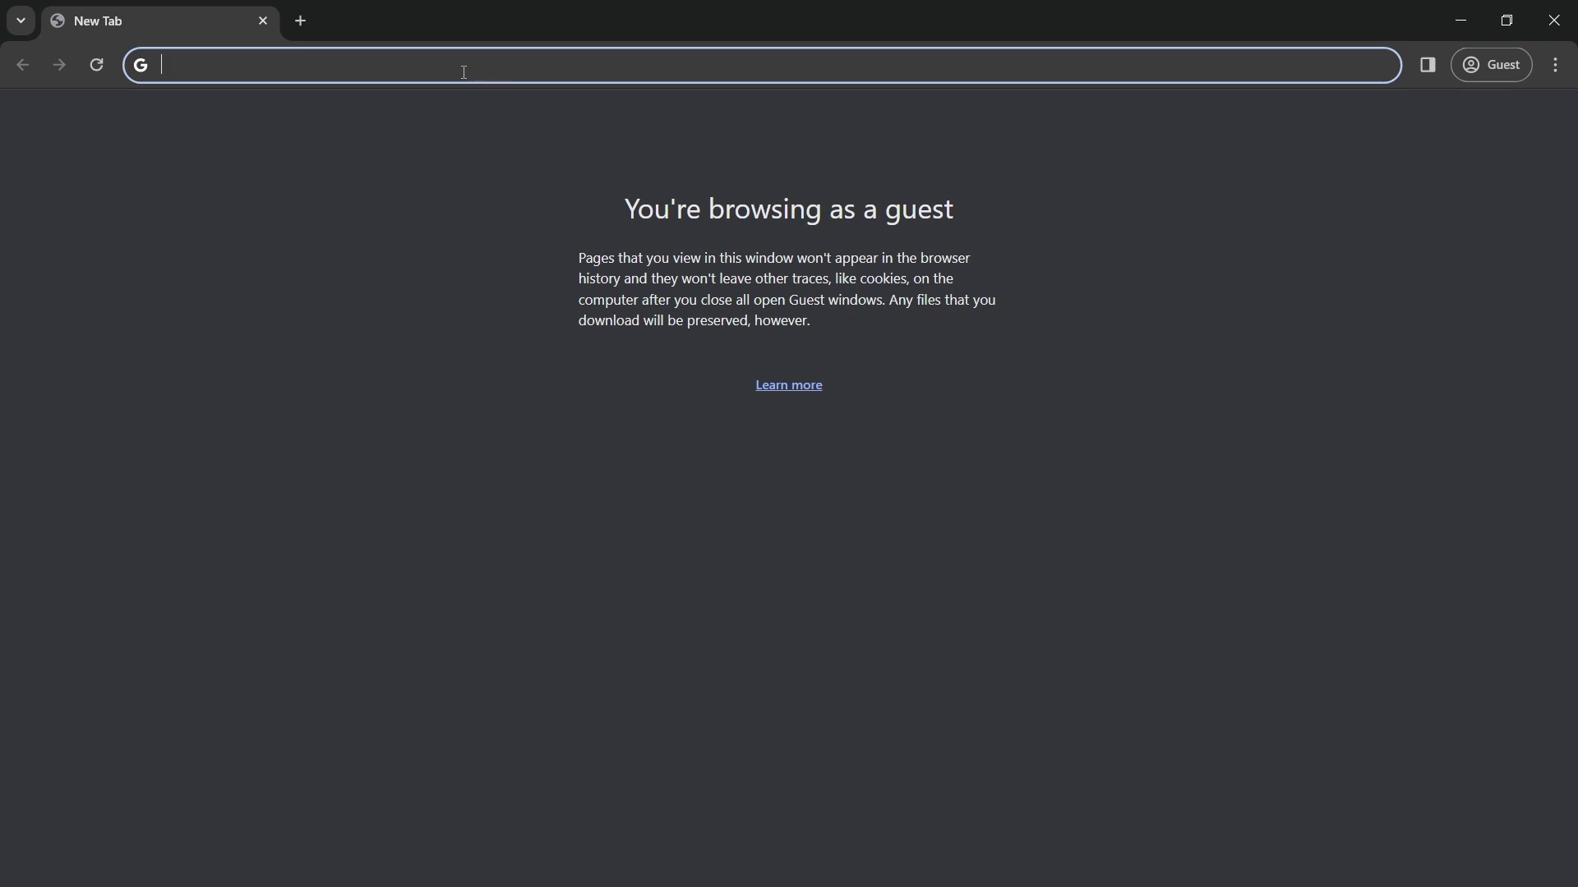
type("youtube")
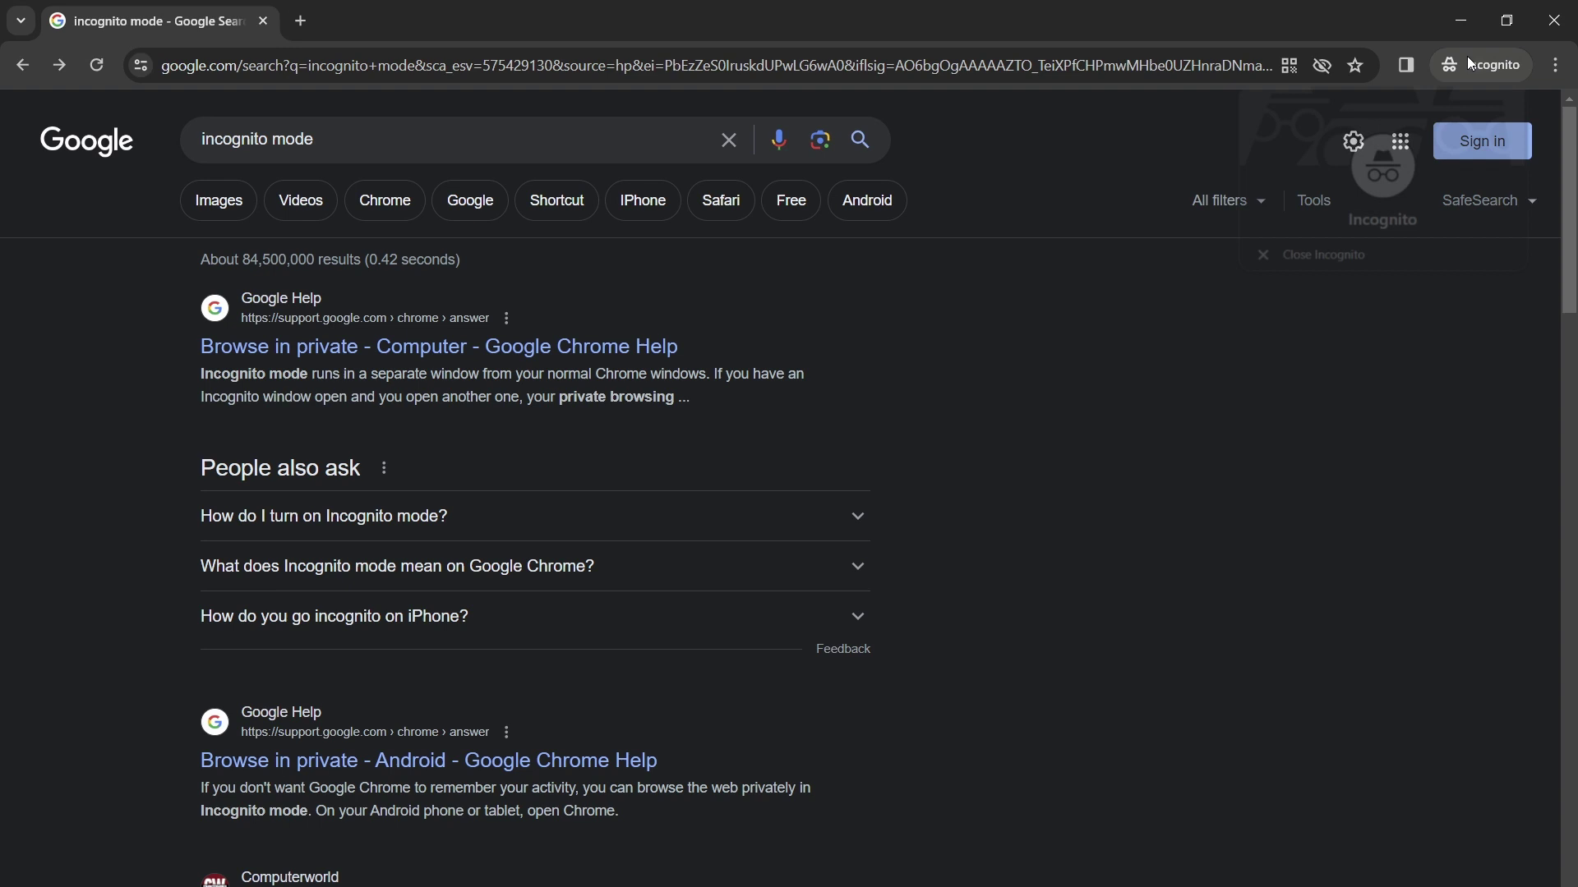
In the Incognito window, replace the page address with 'youtube'.
left_click(1467, 58)
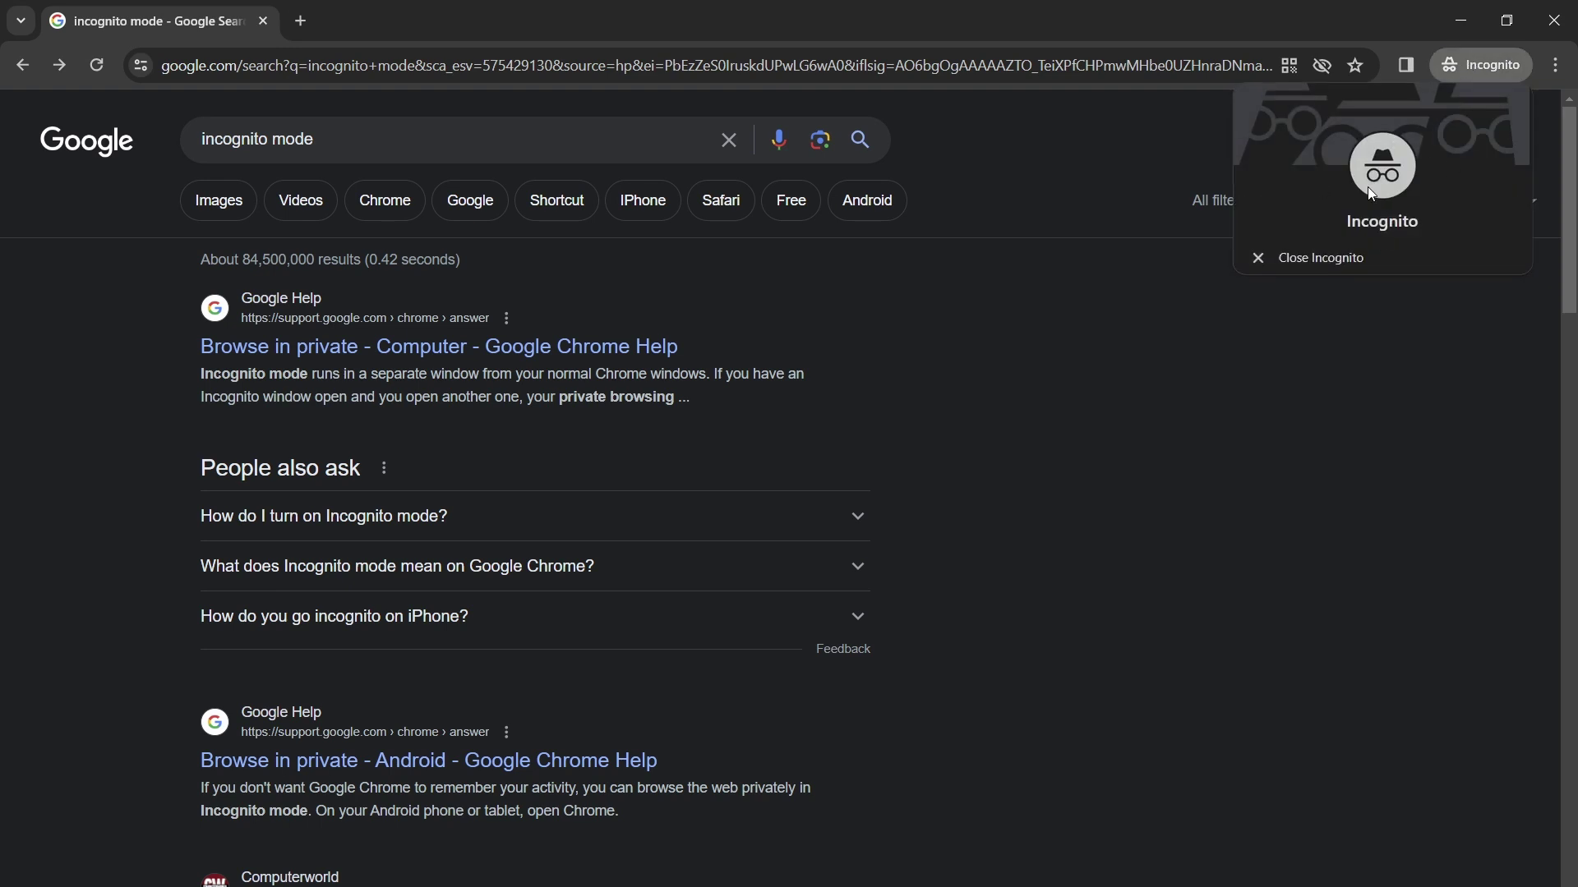
left_click(1106, 66)
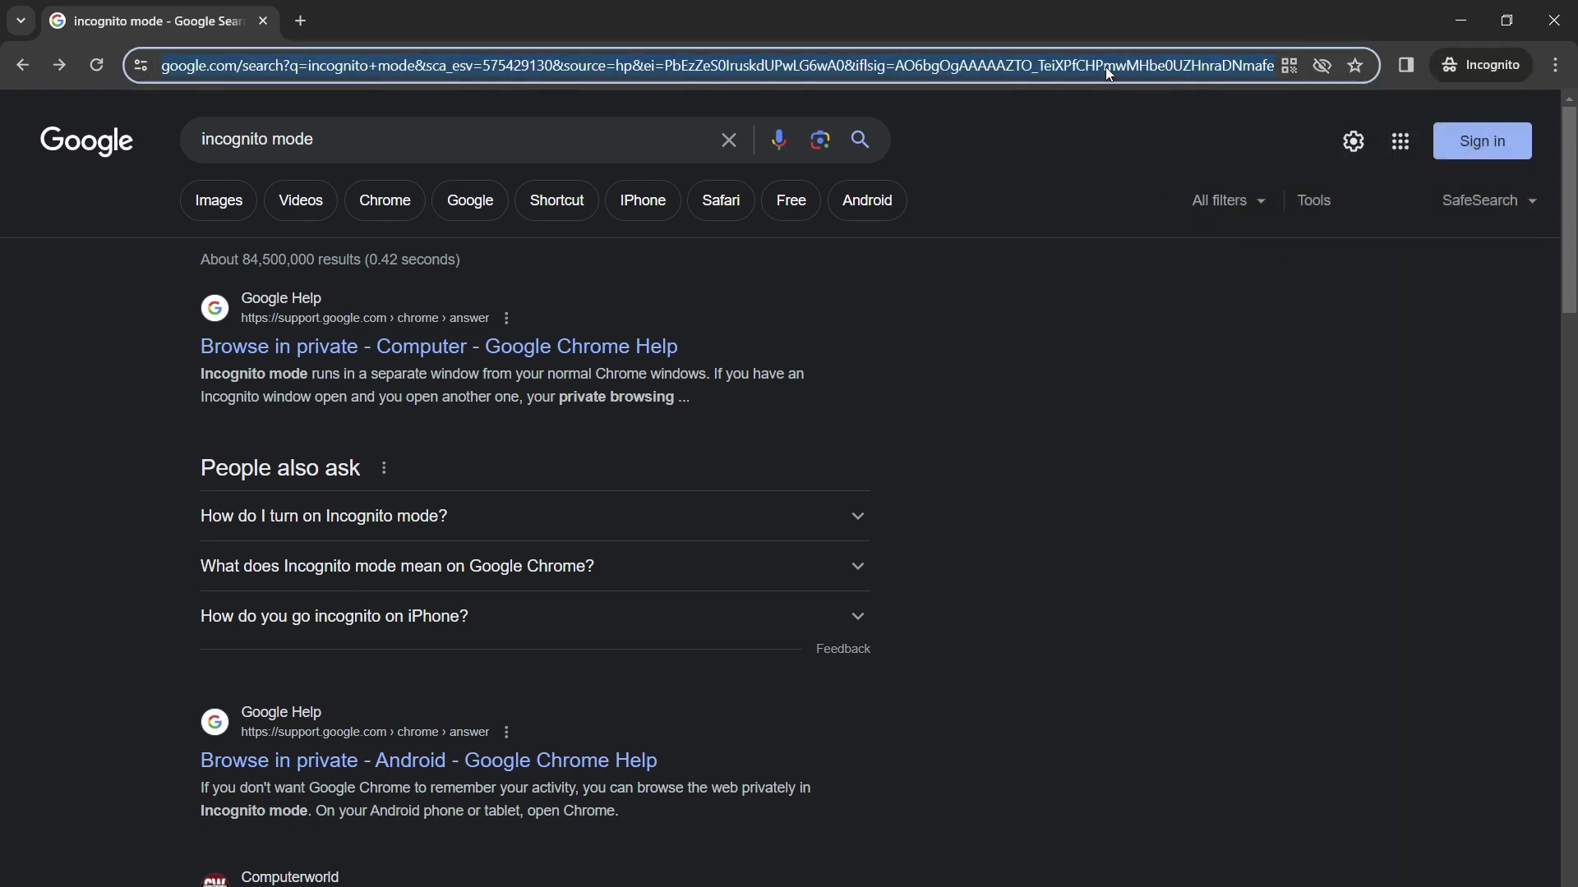
type("youtube.com")
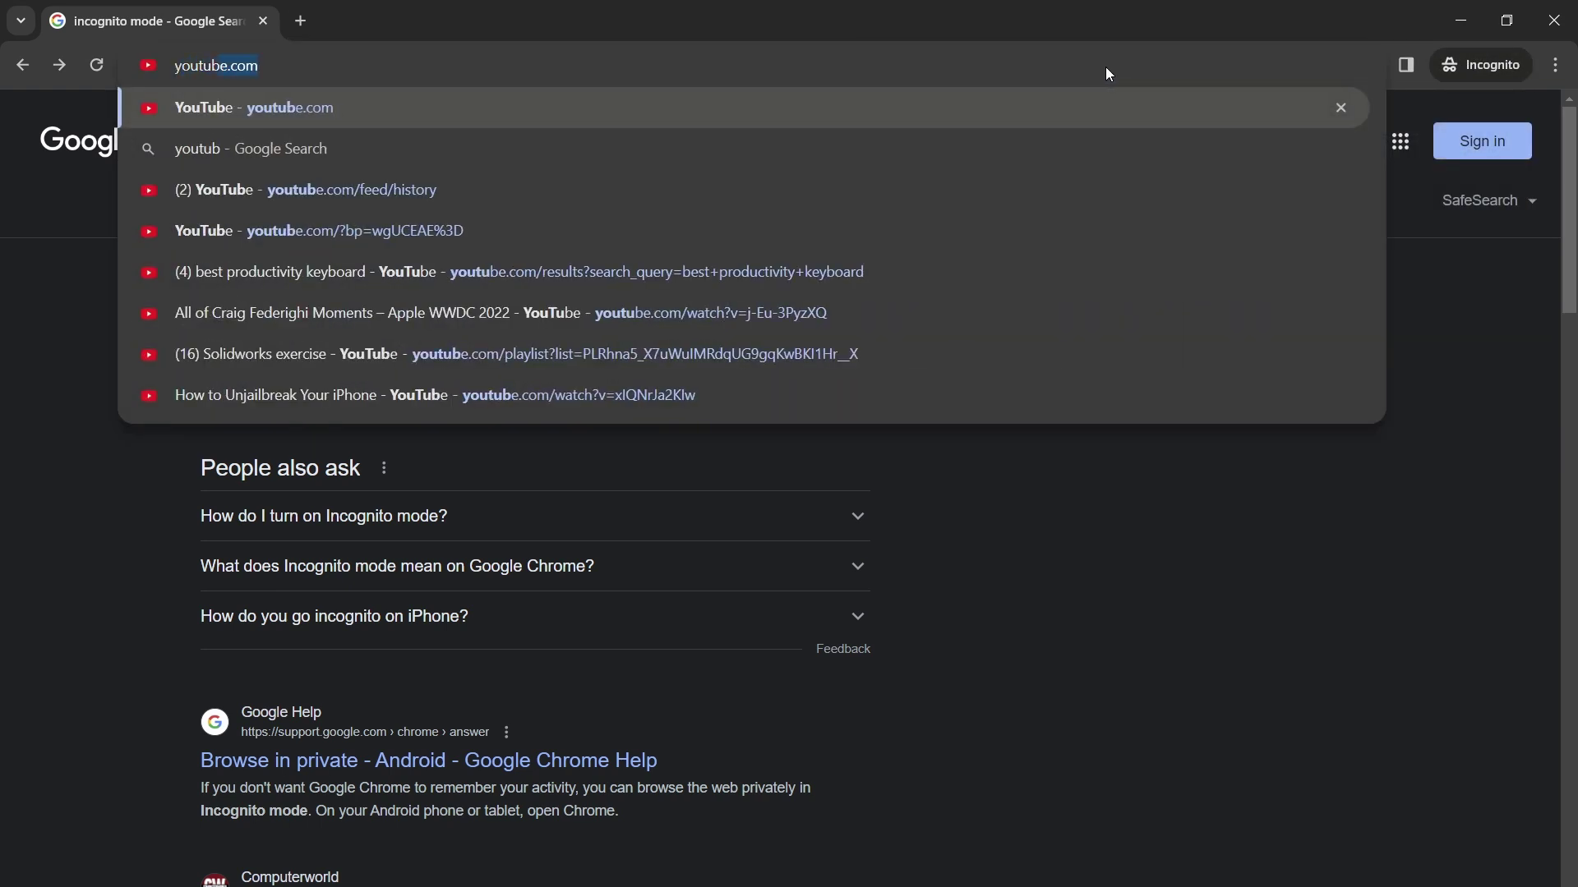
type("e")
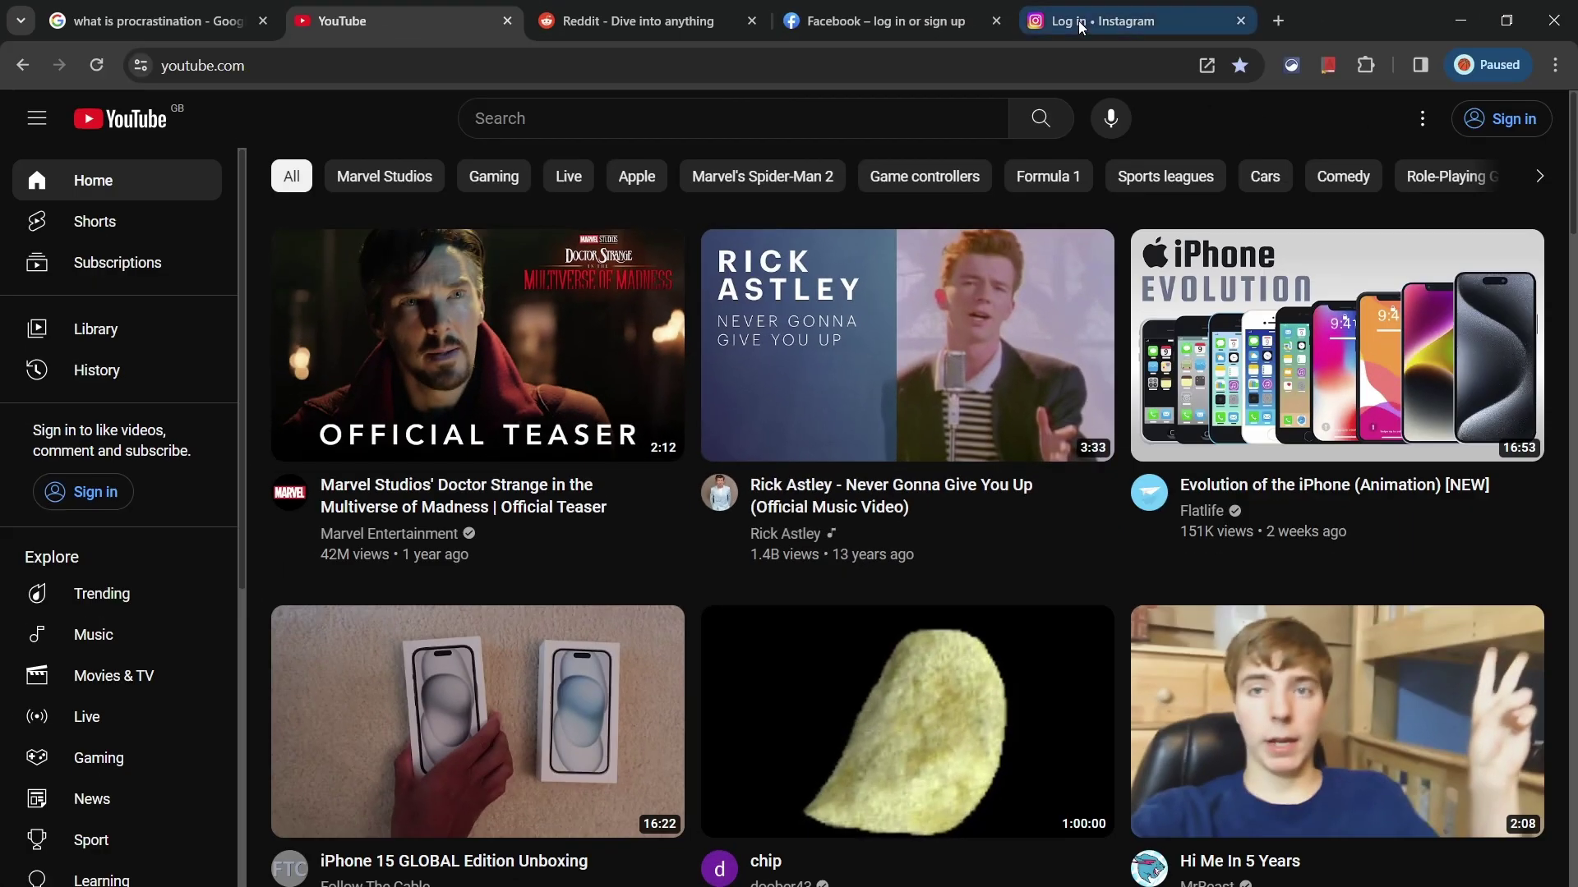
Put the YouTube tab in a new tab group named 'Procrastination'.
left_click(1074, 22)
left_click(655, 15)
left_click(433, 15)
right_click(433, 15)
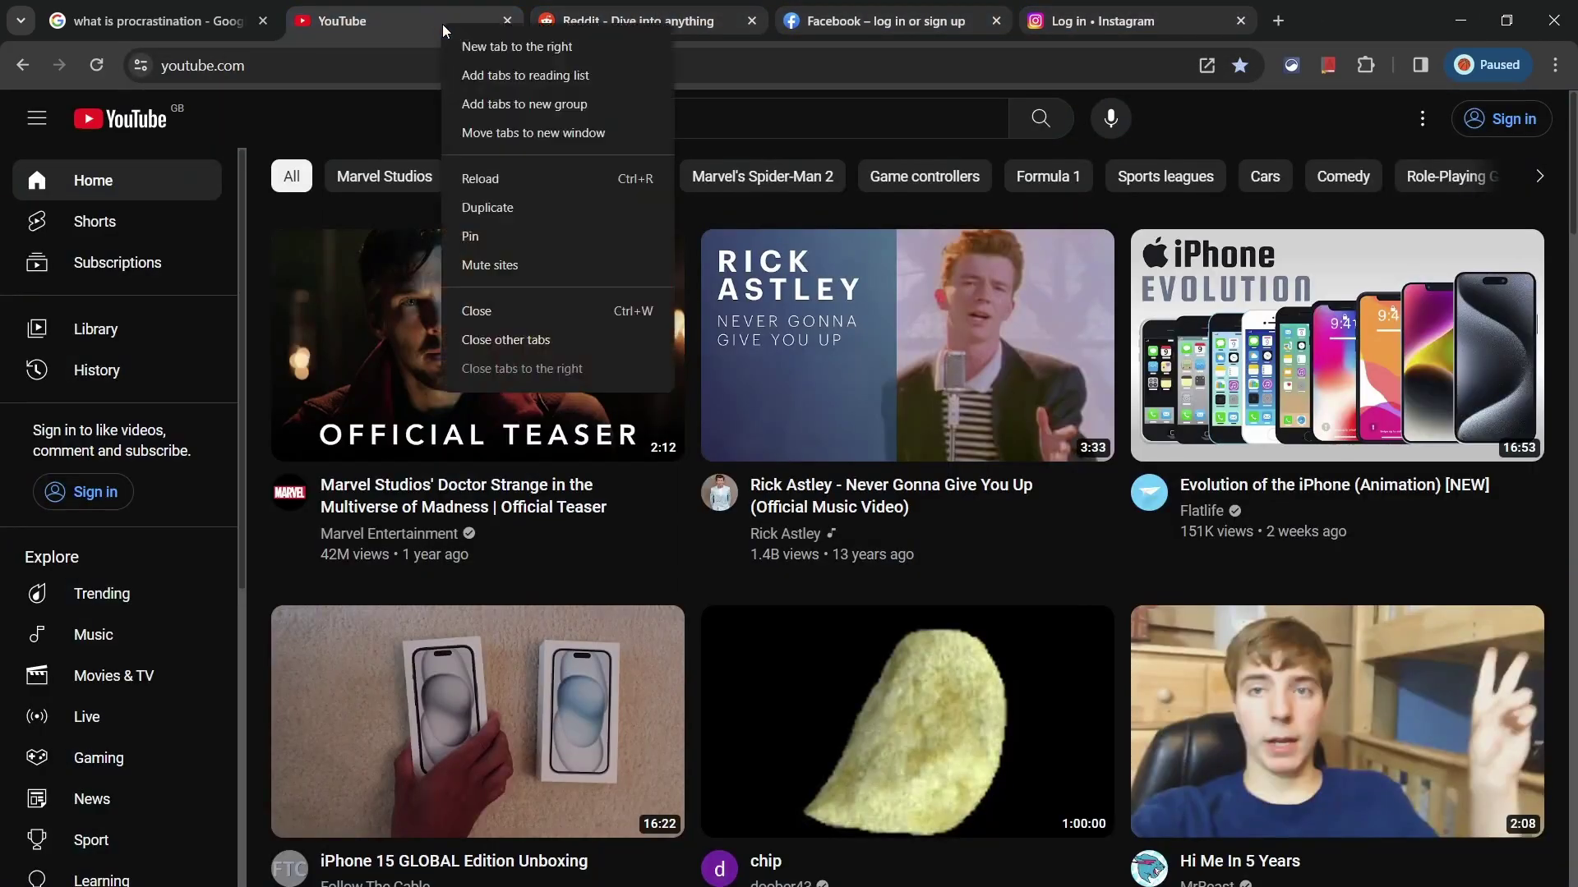
left_click(643, 66)
type("Procrastination")
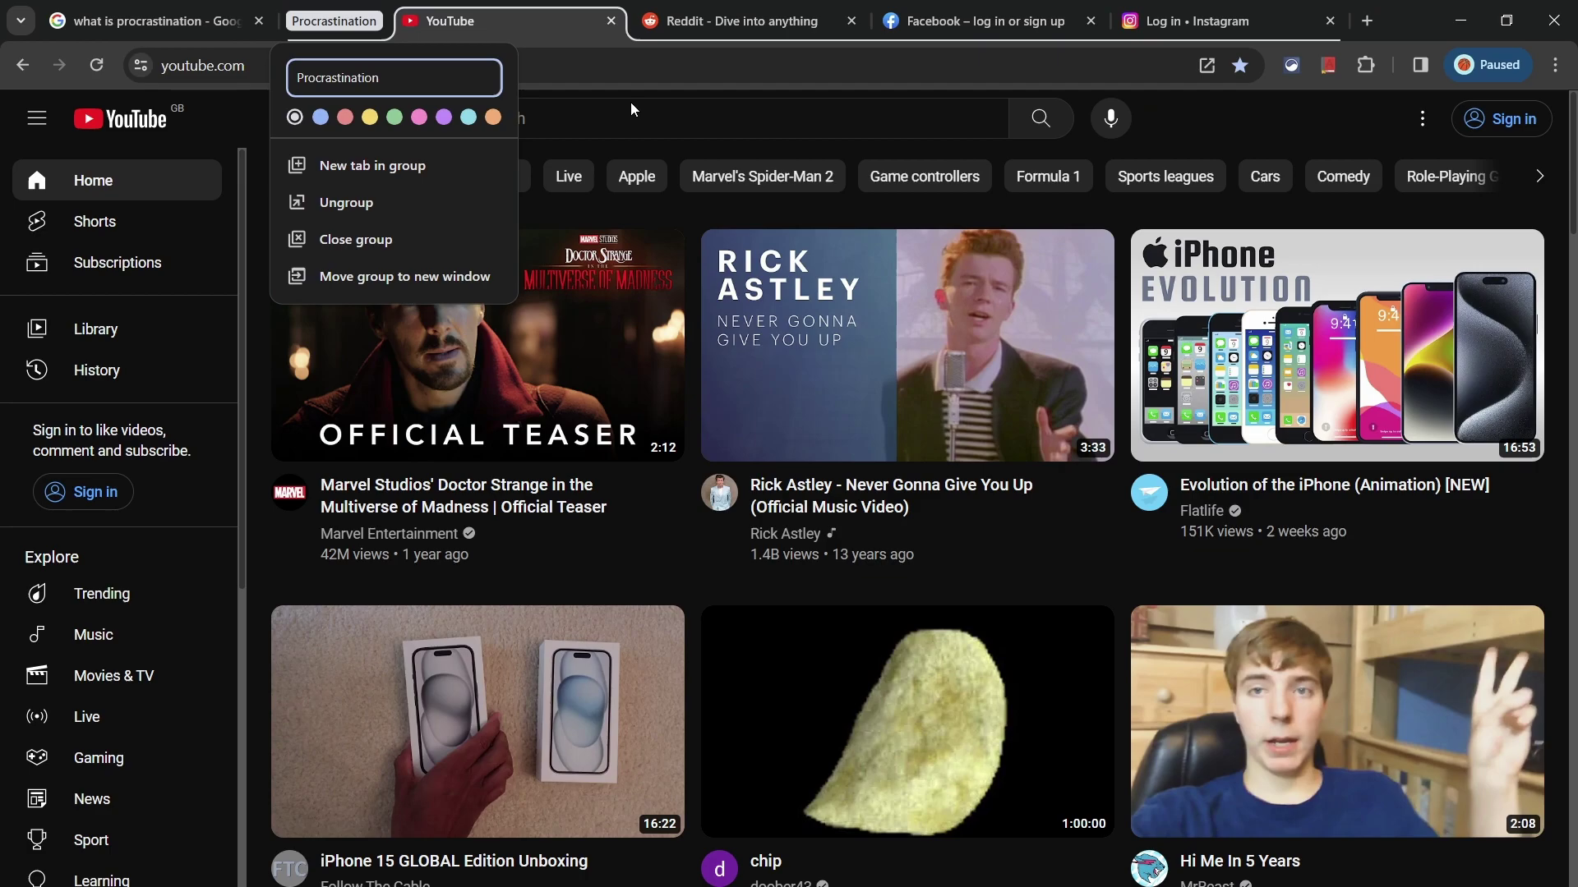
key("Return")
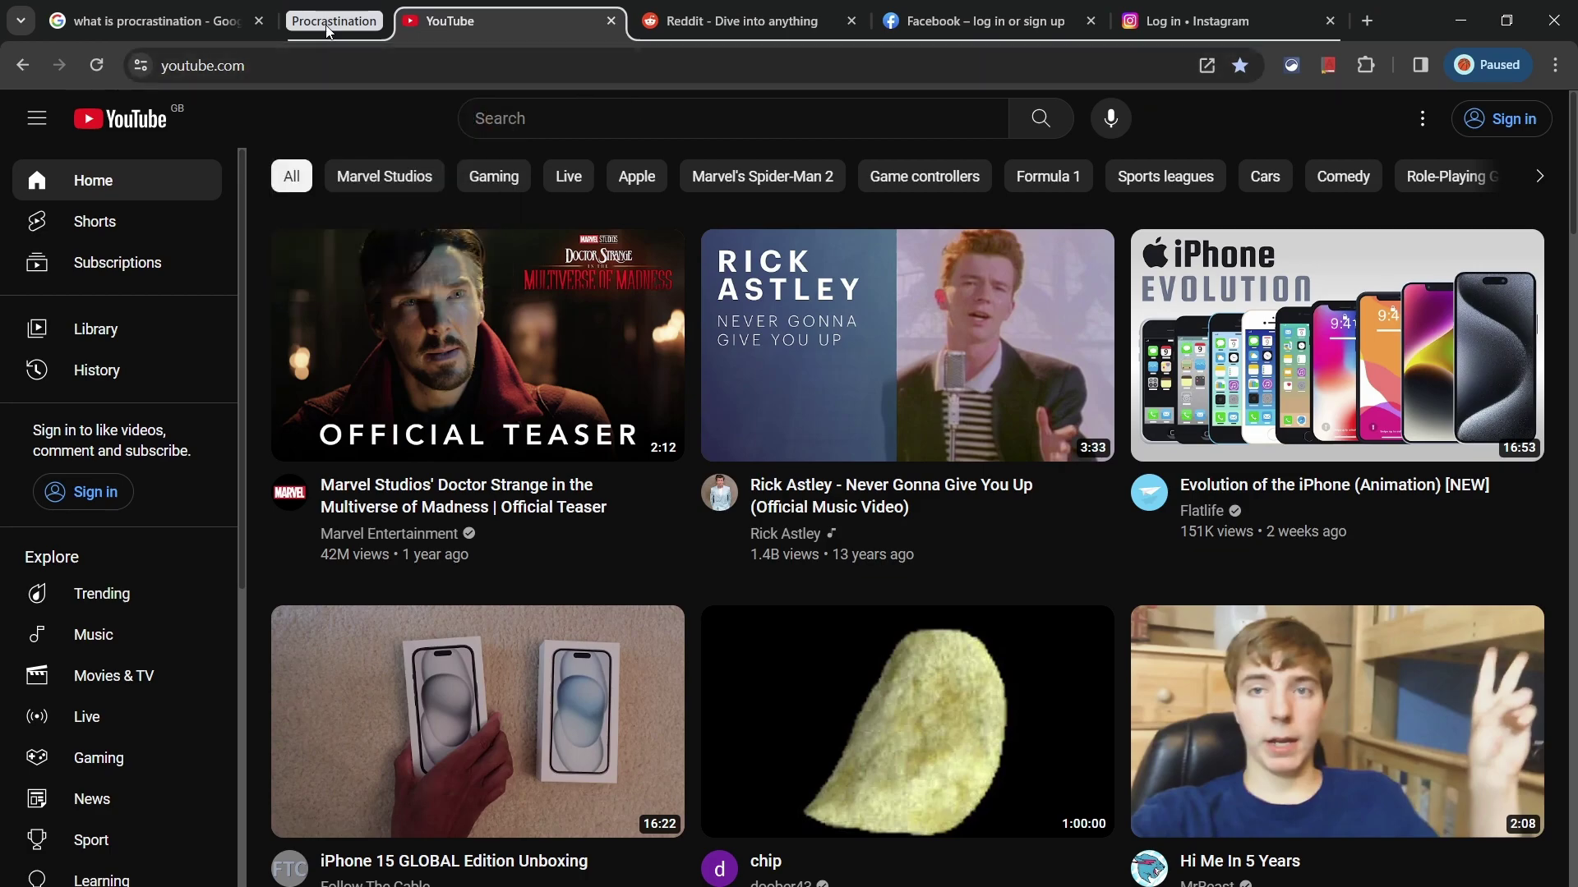
Collapse and expand the Procrastination group, then ungroup it.
left_click(332, 22)
left_click(333, 21)
right_click(332, 22)
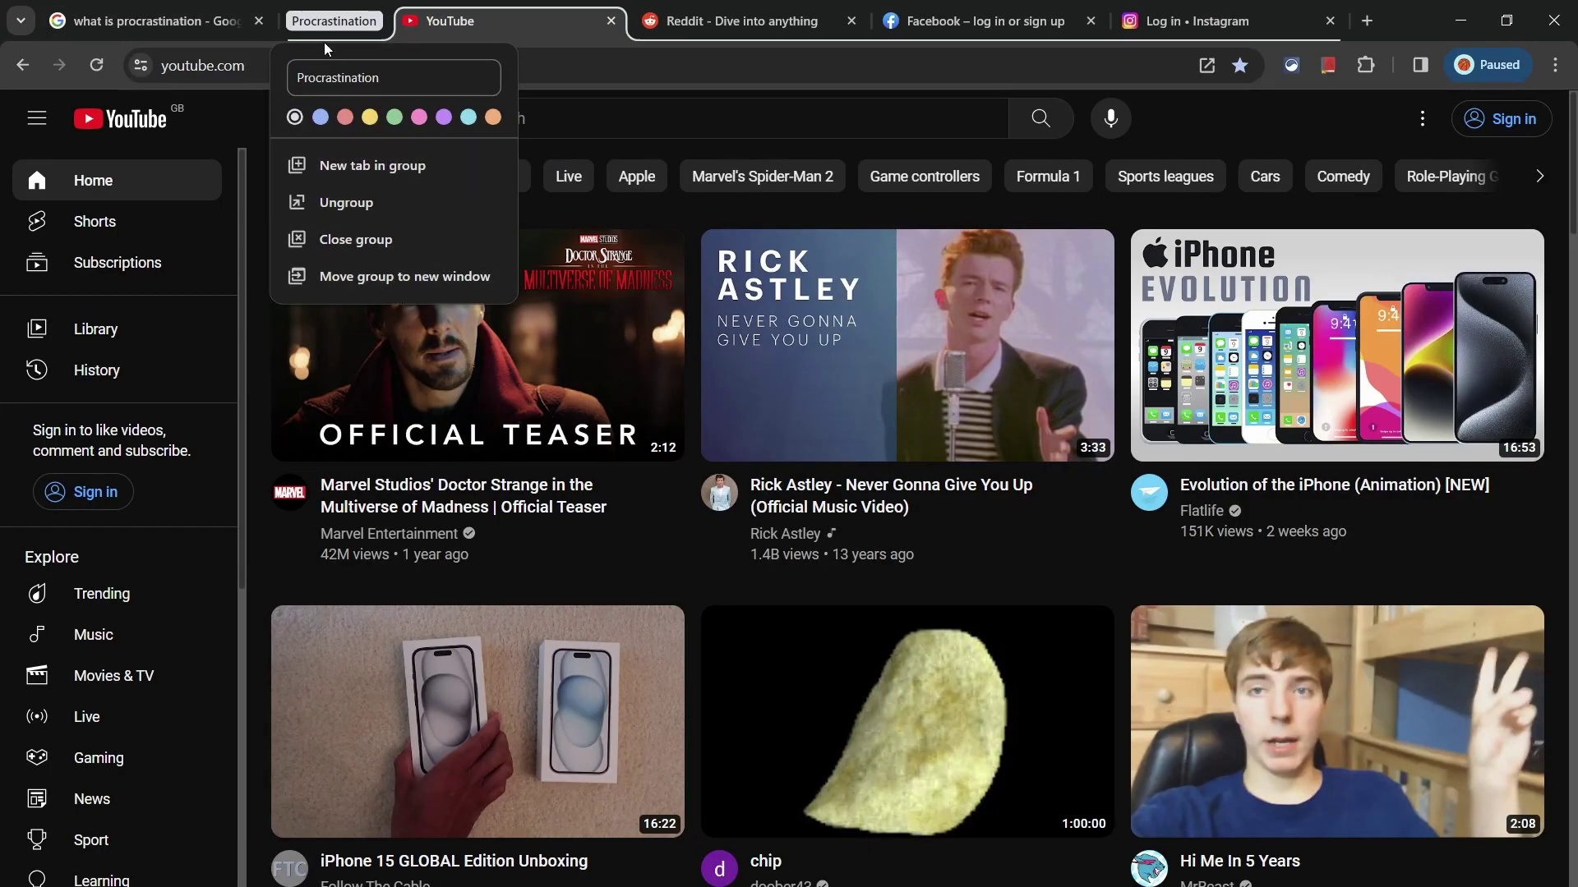
left_click(333, 21)
left_click(332, 21)
right_click(333, 21)
left_click(346, 202)
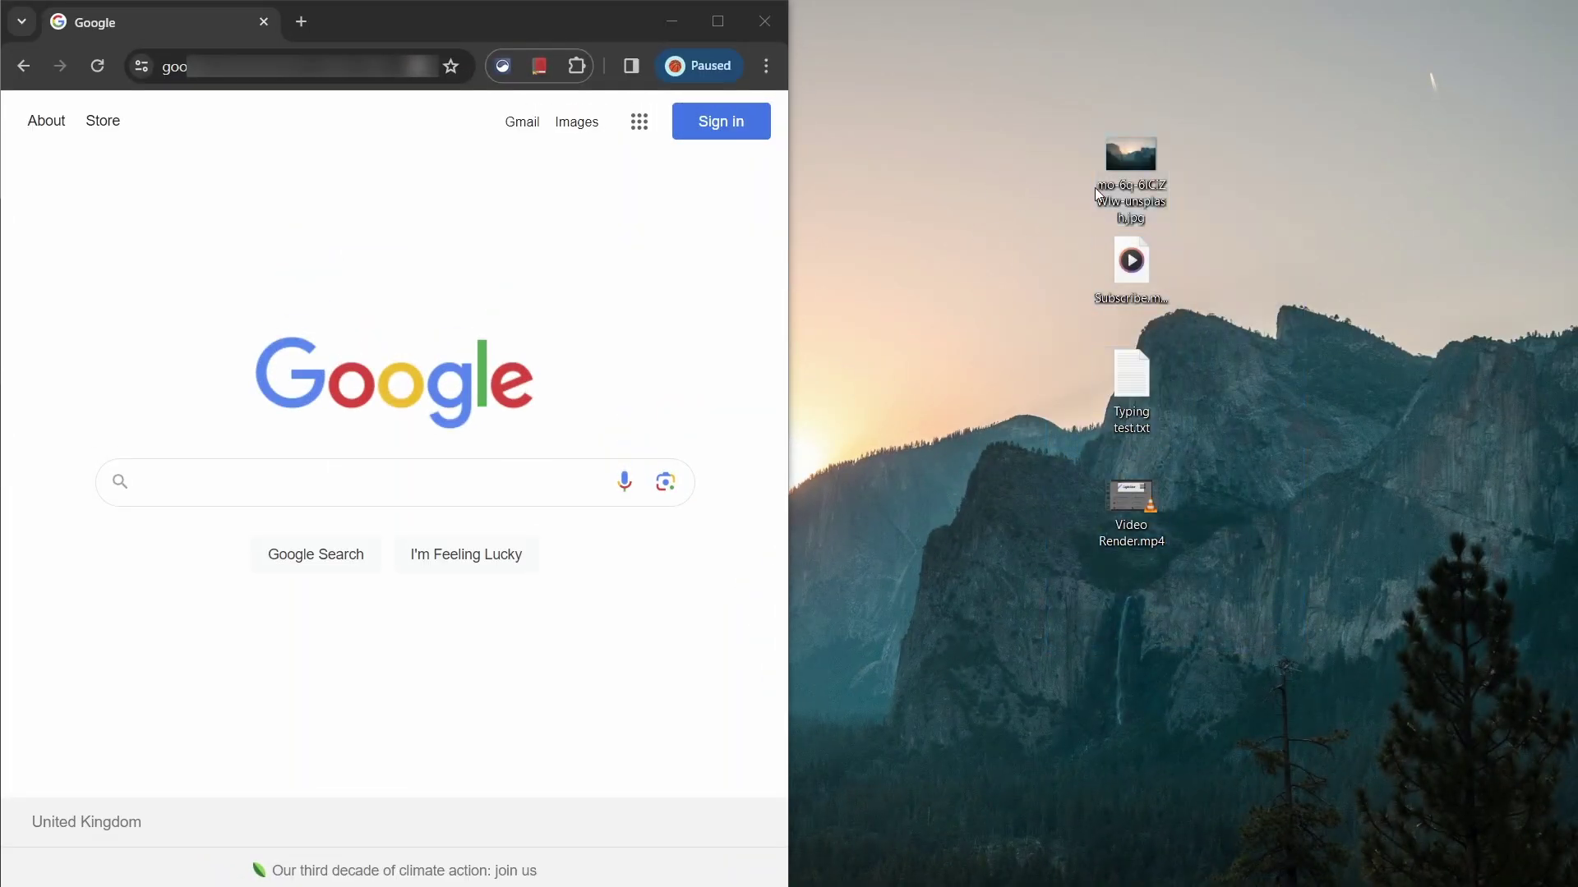
Open the desktop mountain photo and Subscribe.mp3 in tabs, skipping the audio to about 2:11.
left_click_drag(1100, 195, 687, 256)
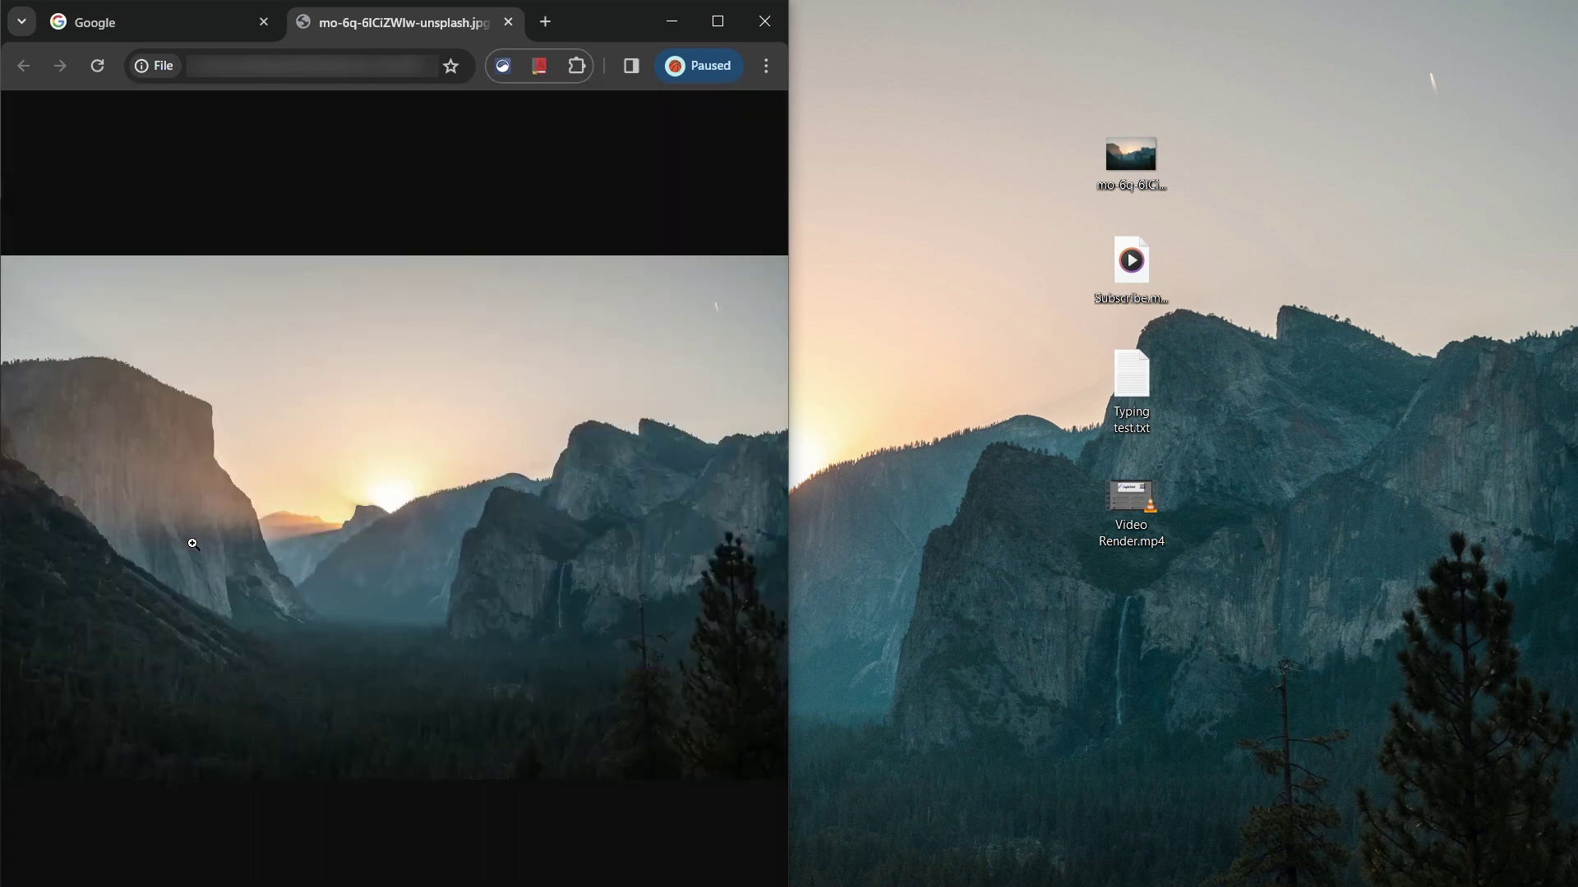
left_click(611, 366)
left_click(612, 366)
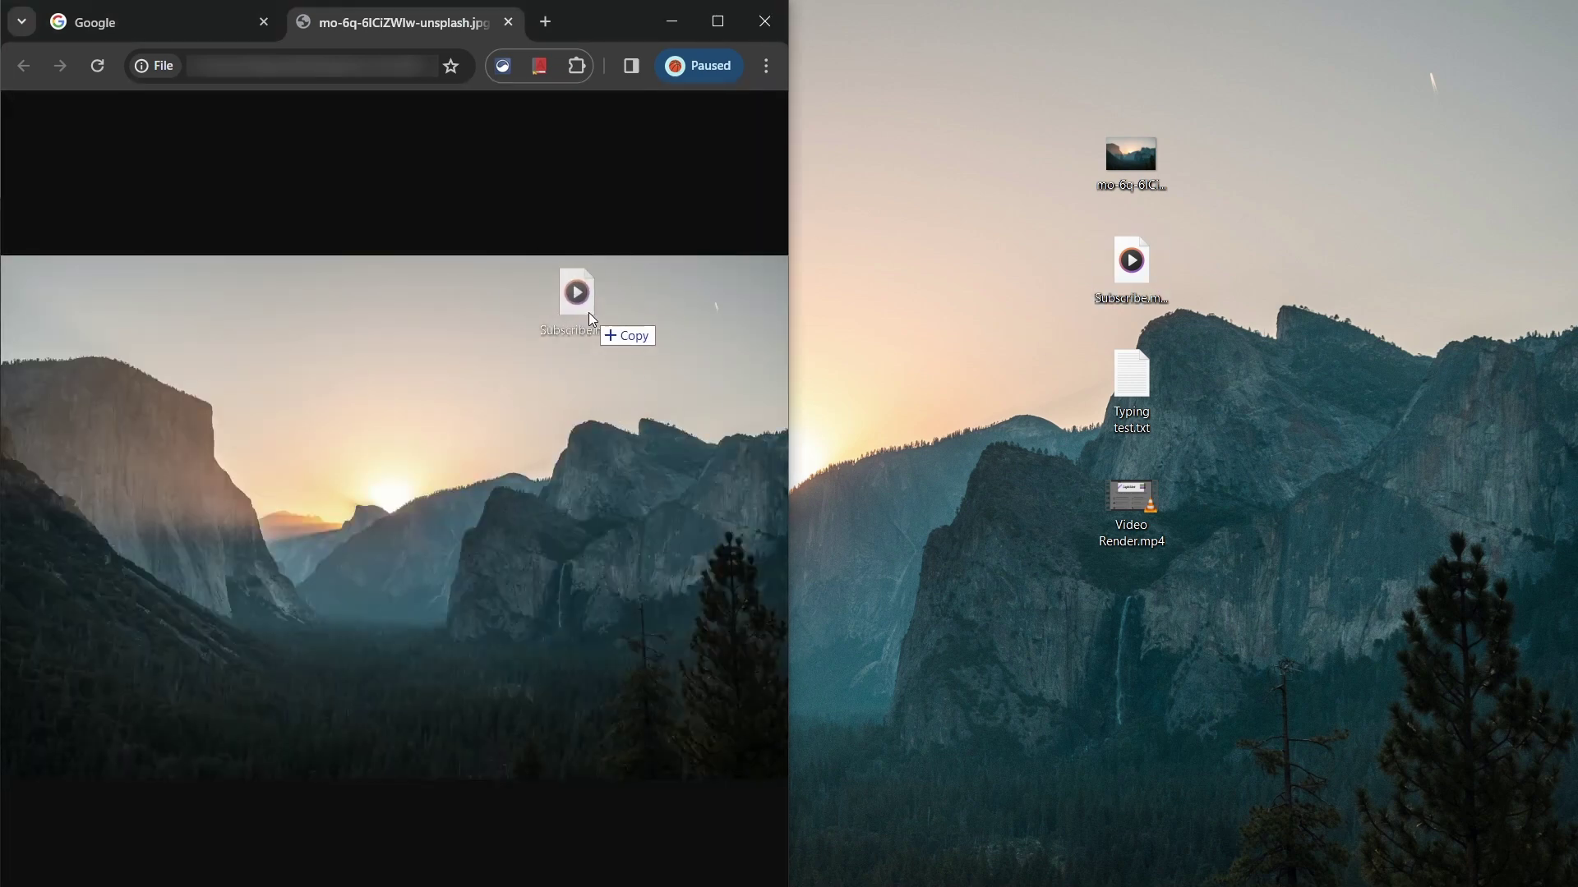
left_click_drag(588, 314, 587, 315)
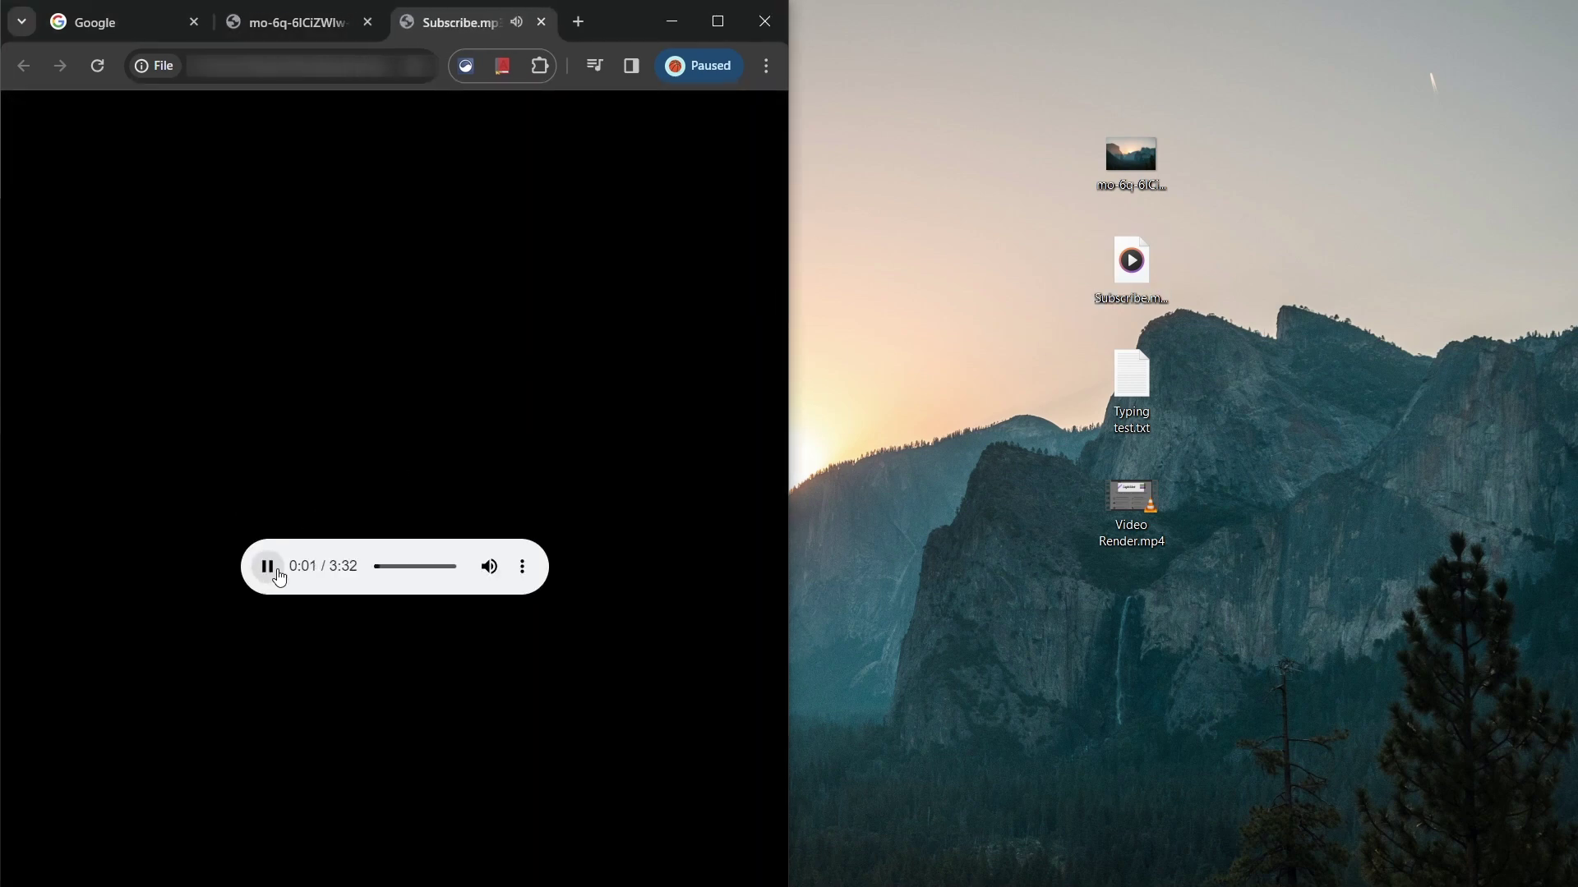
left_click(426, 567)
left_click(524, 567)
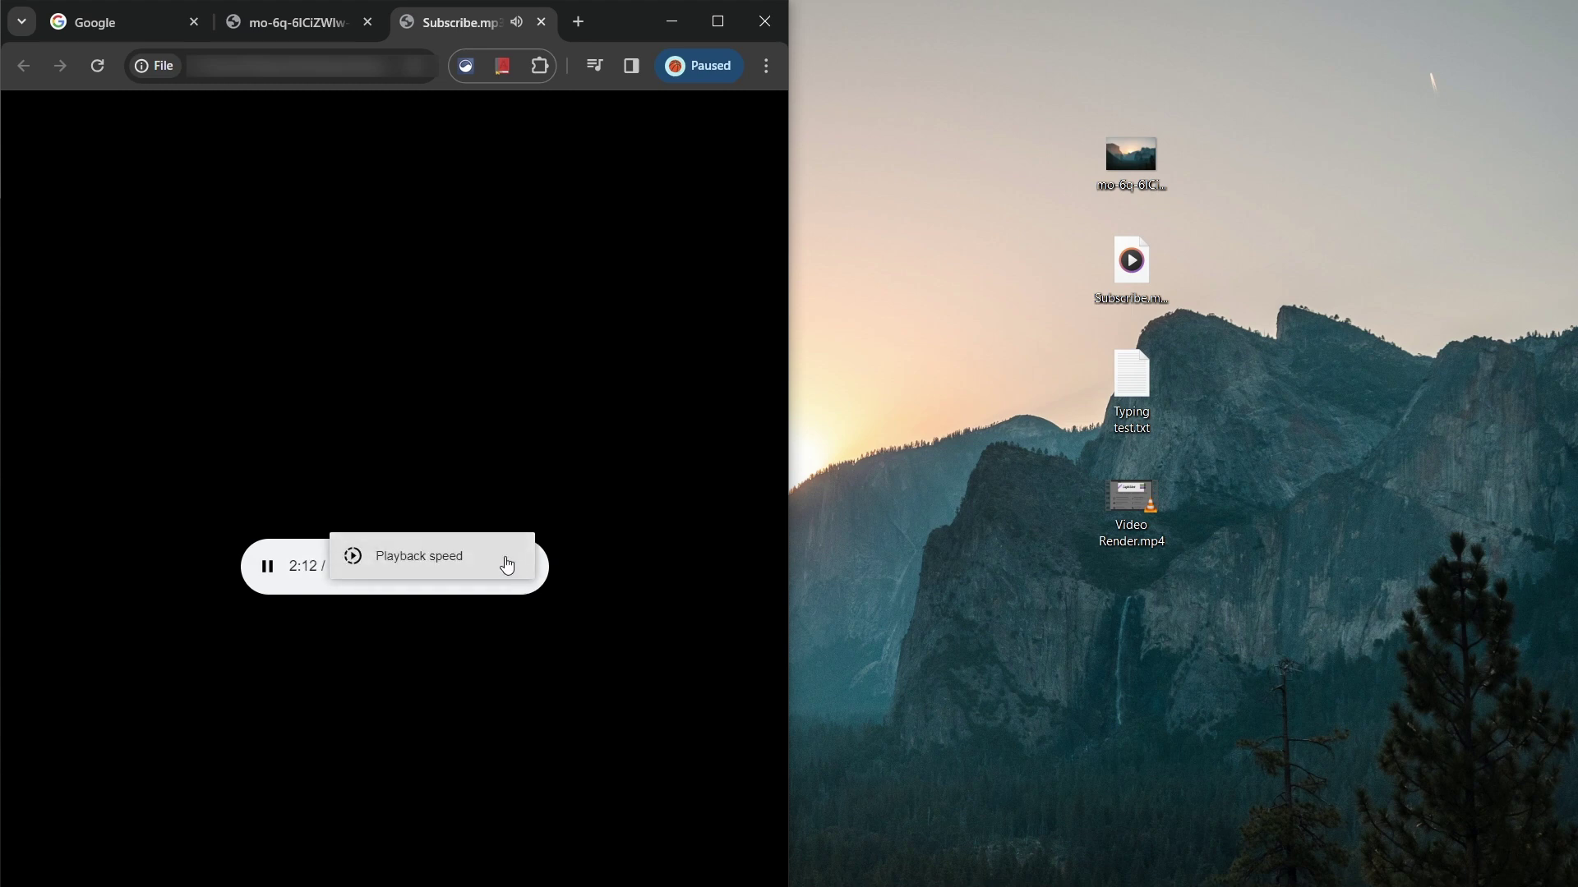
left_click(562, 467)
Open Typing test.txt and Video Render.mp4 in tabs, jumping the video to 0:47.
left_click_drag(1124, 406, 599, 343)
left_click_drag(422, 191, 8, 197)
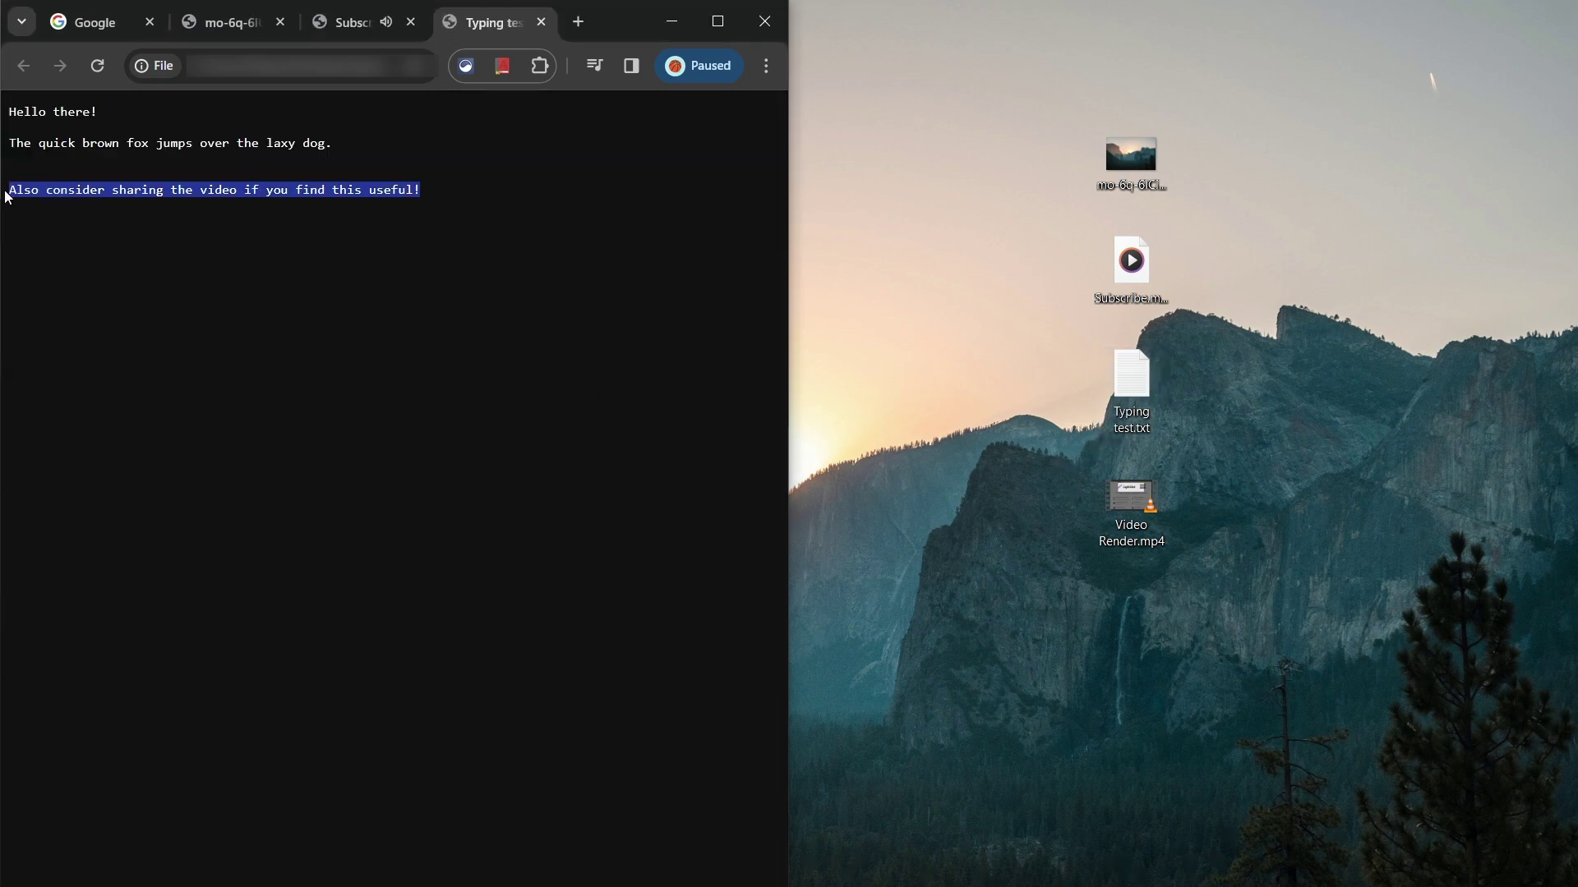
left_click(244, 223)
left_click_drag(1131, 497, 601, 412)
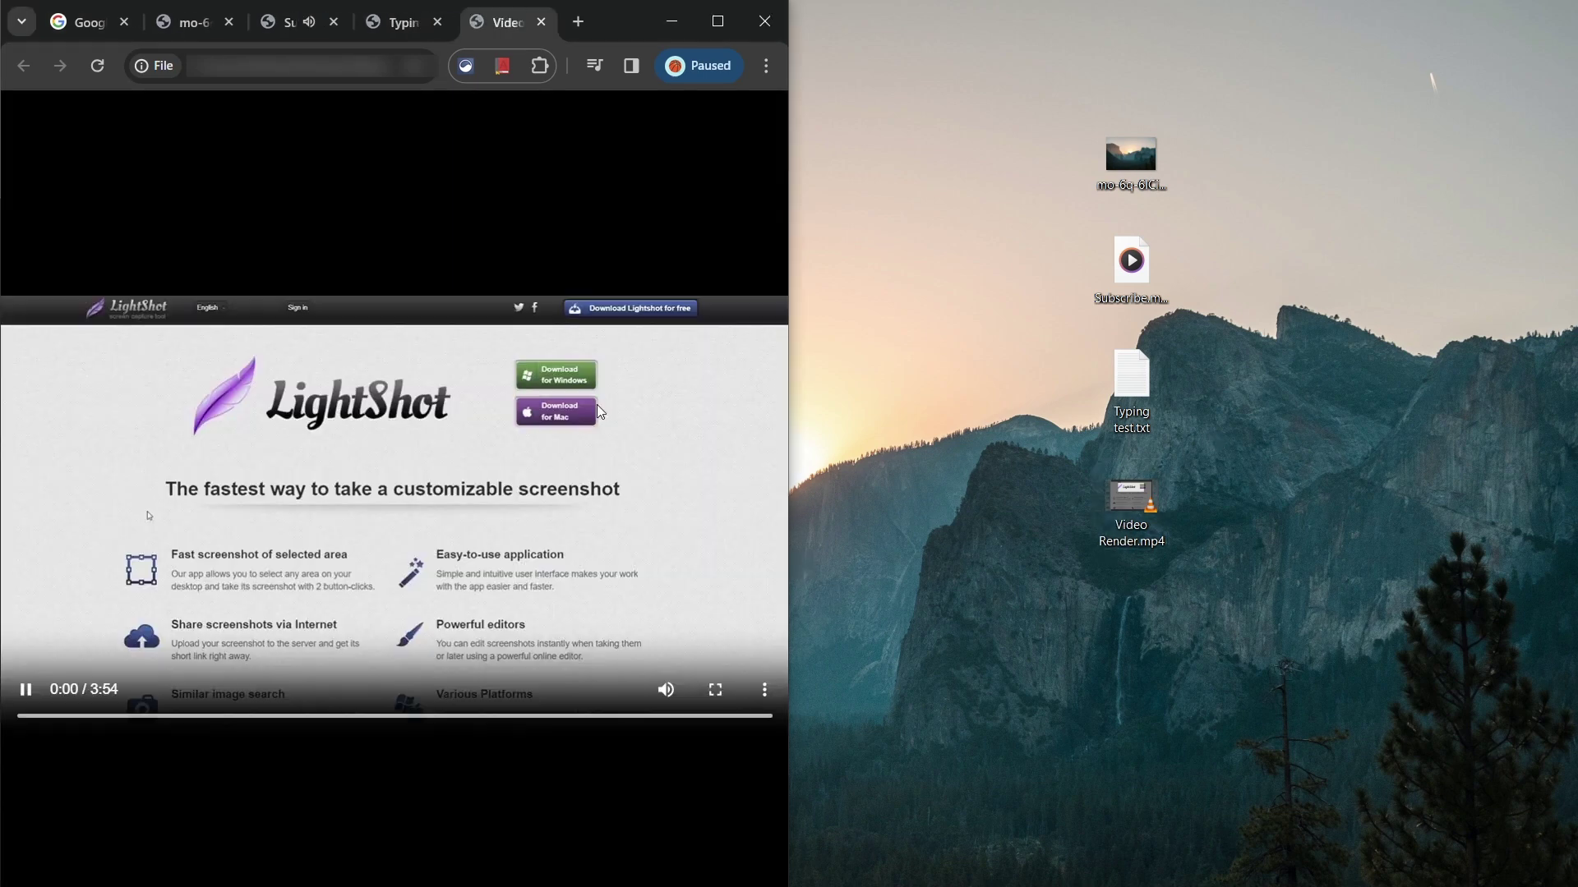
left_click(173, 718)
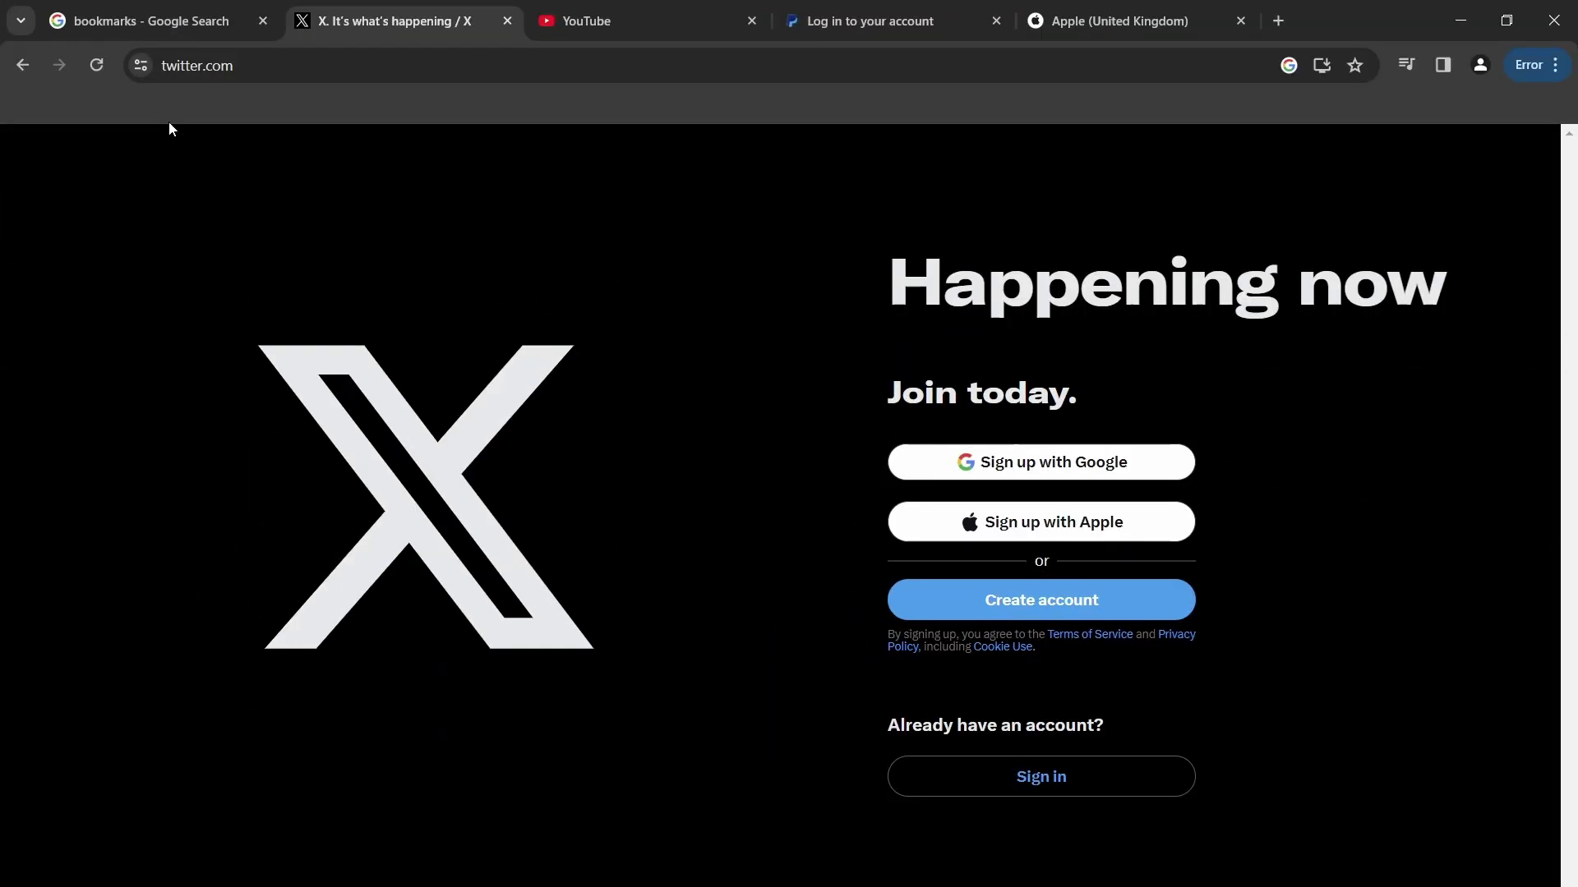
Add the X and Apple pages to the bookmarks bar.
left_click_drag(140, 66, 320, 102)
left_click(576, 20)
left_click(799, 20)
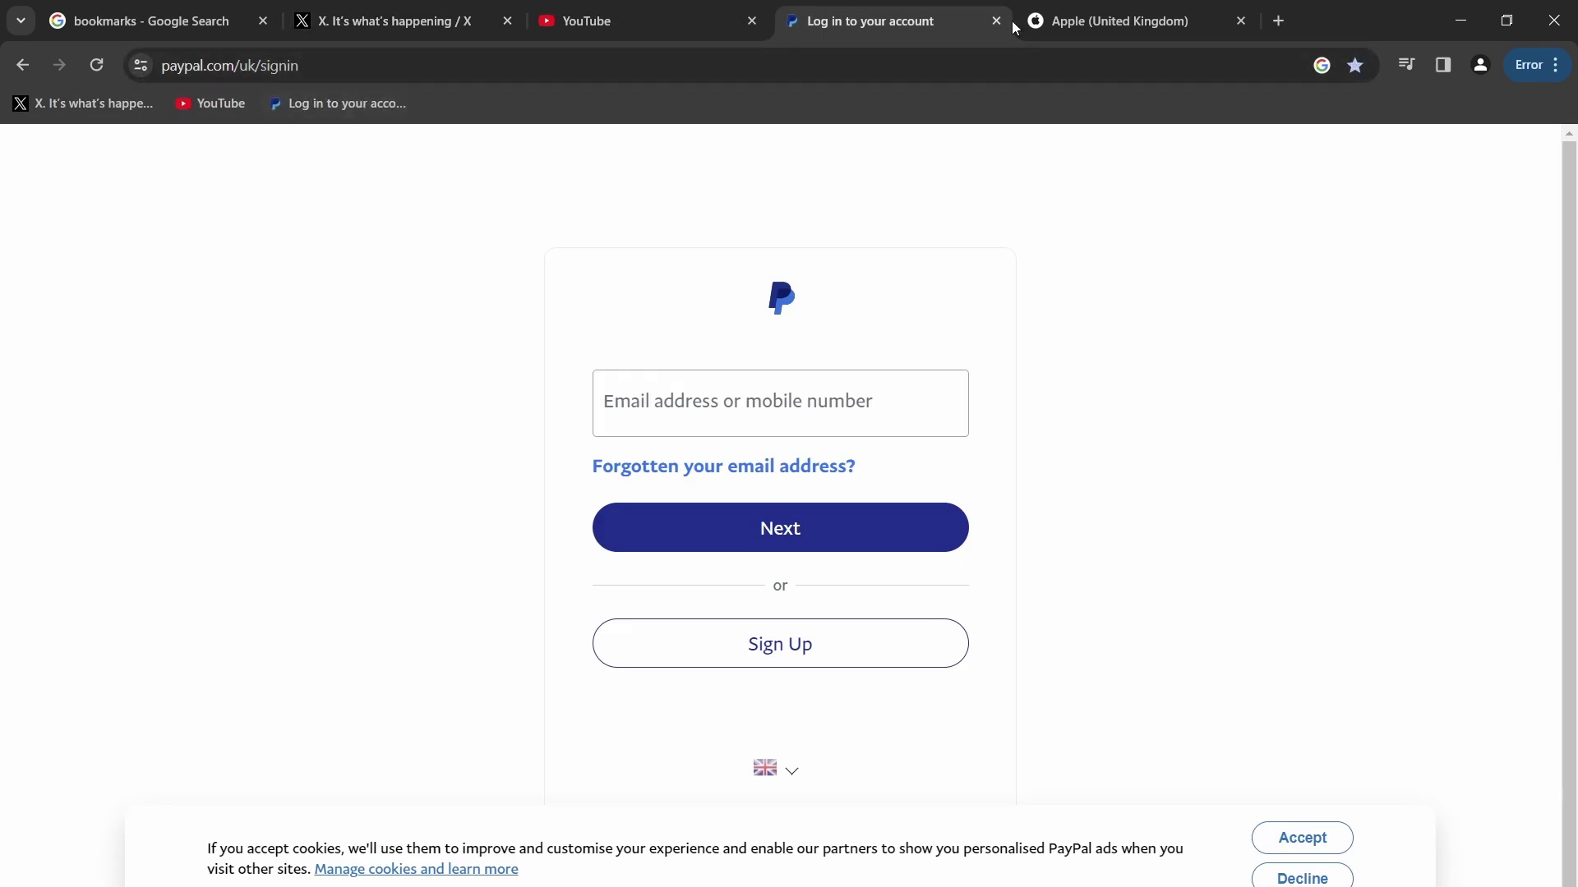
left_click(1109, 20)
left_click_drag(140, 66, 393, 96)
Clear the names of the X and YouTube bookmarks so they show icons only.
left_click(205, 14)
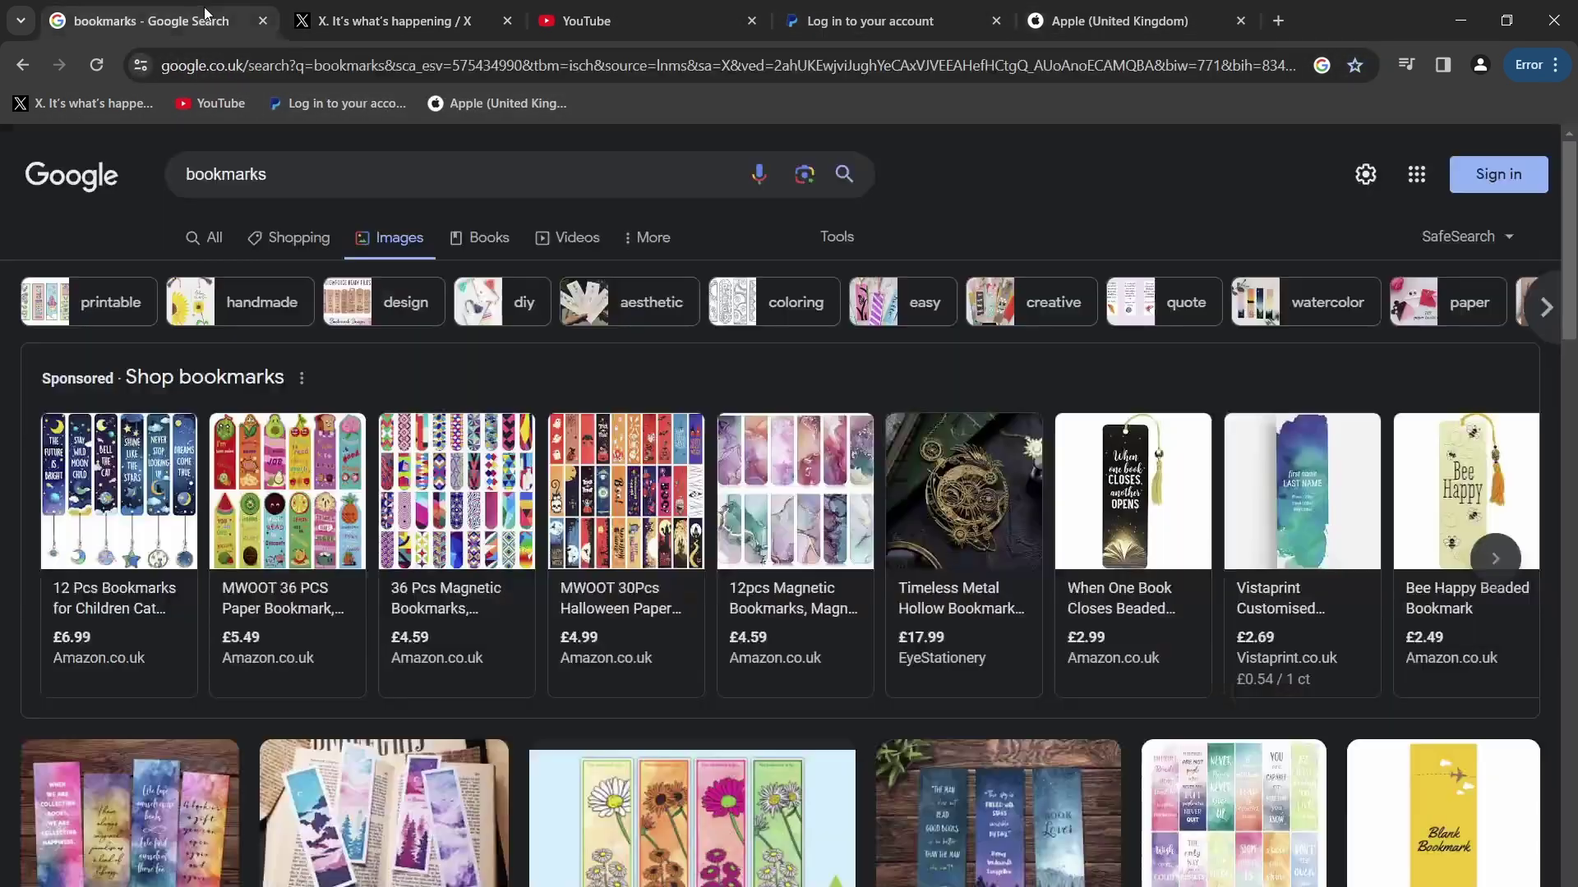
right_click(58, 110)
left_click(171, 233)
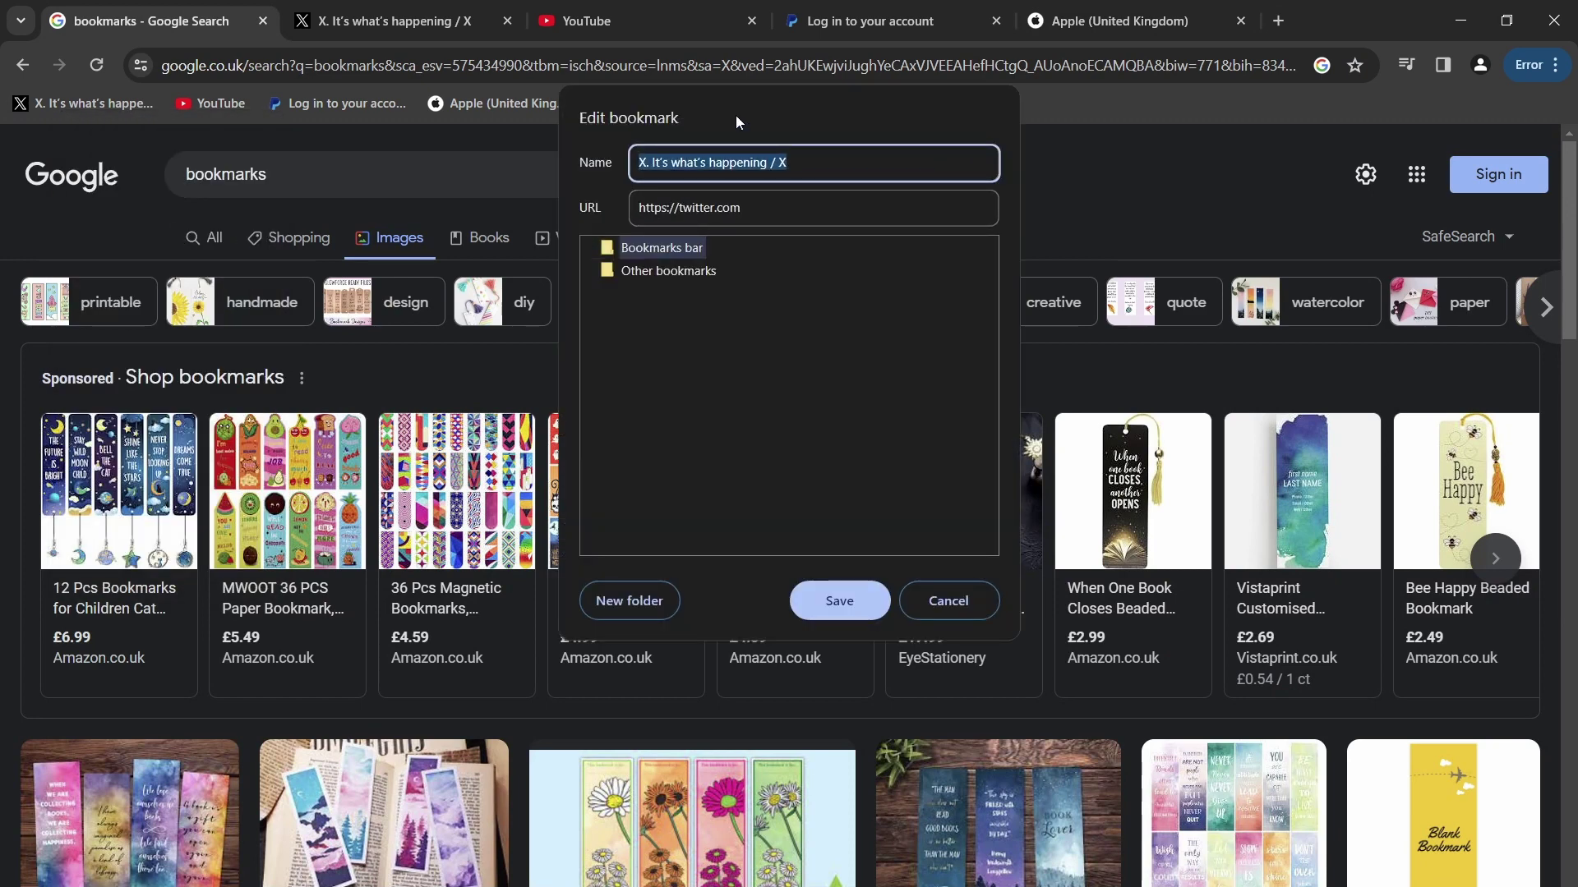
key("BackSpace")
key("Return")
right_click(78, 102)
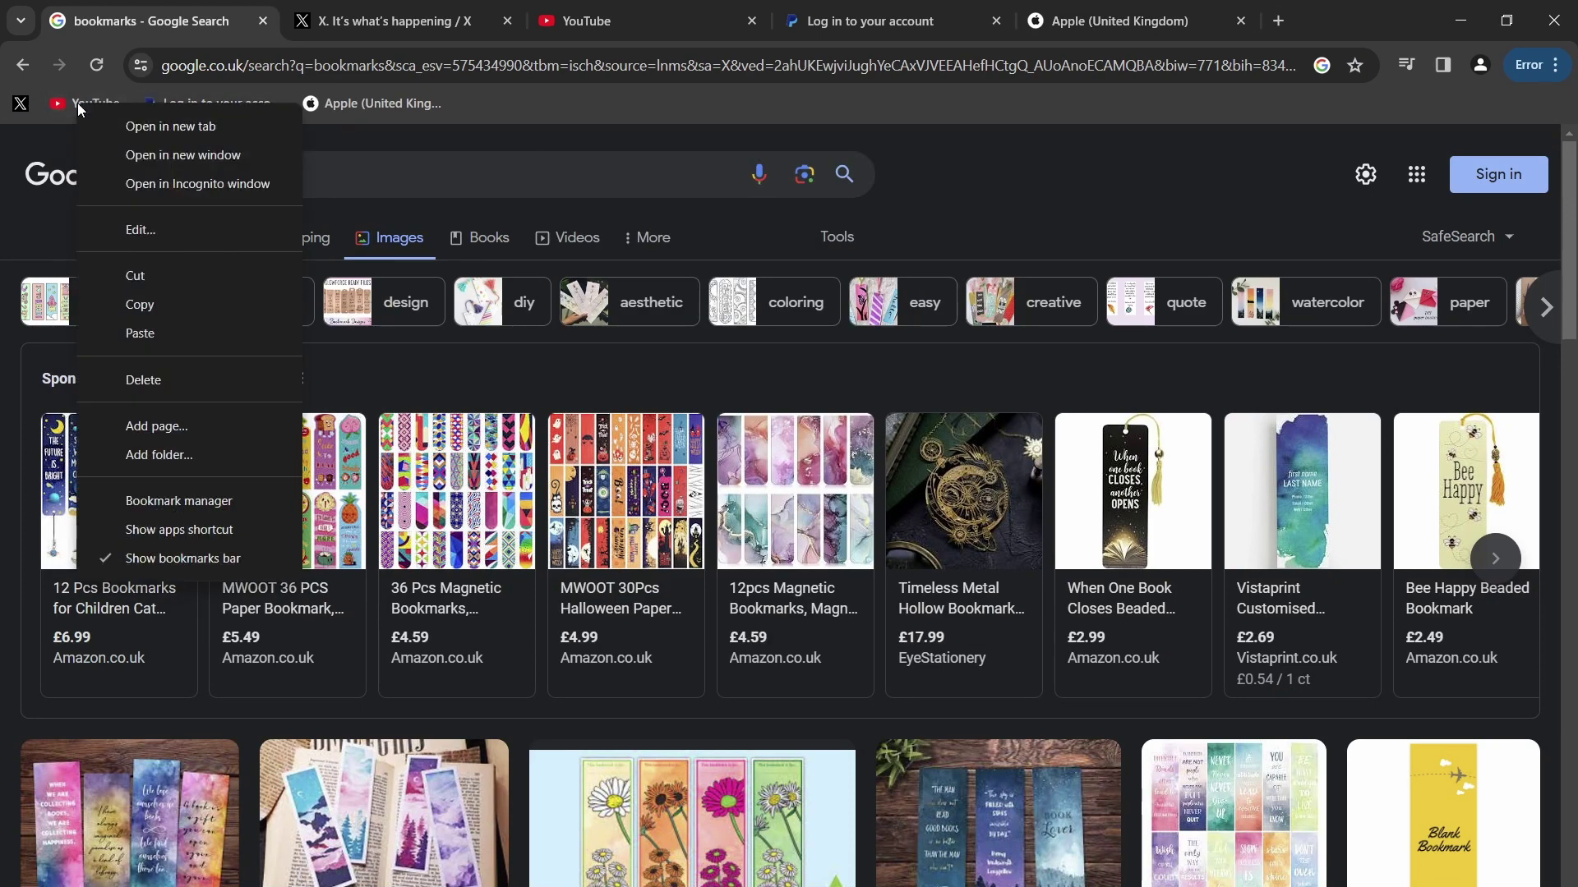
left_click(184, 234)
key("BackSpace")
key("Return")
Make the PayPal 'Log in' and Apple bookmarks icon-only by clearing their names.
right_click(144, 110)
left_click(214, 234)
key("BackSpace")
key("Return")
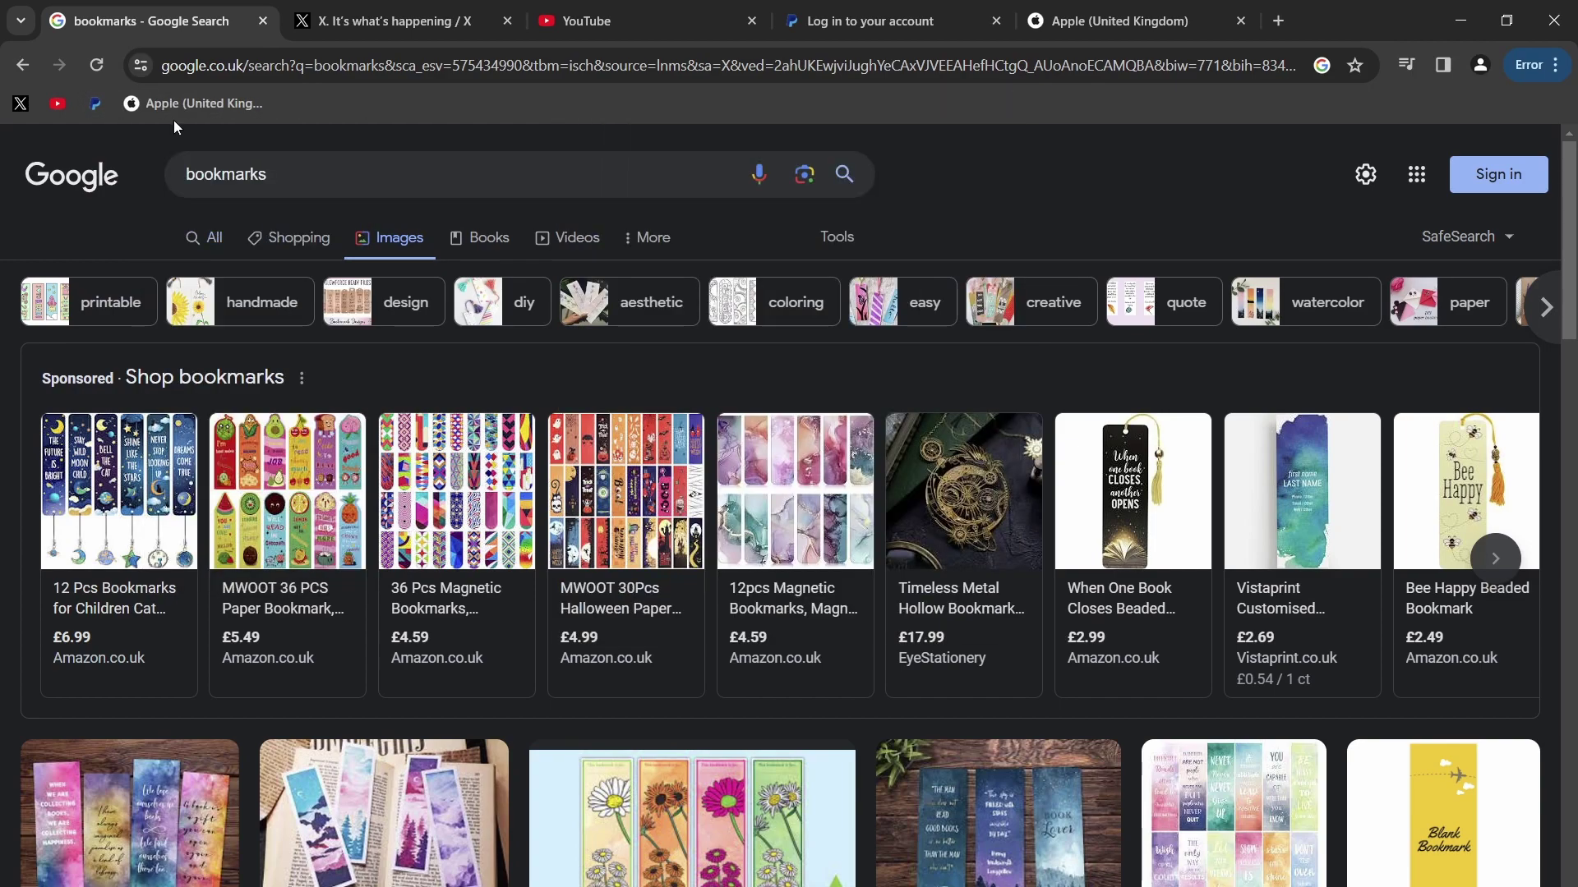
right_click(210, 108)
left_click(295, 229)
key("BackSpace")
key("Return")
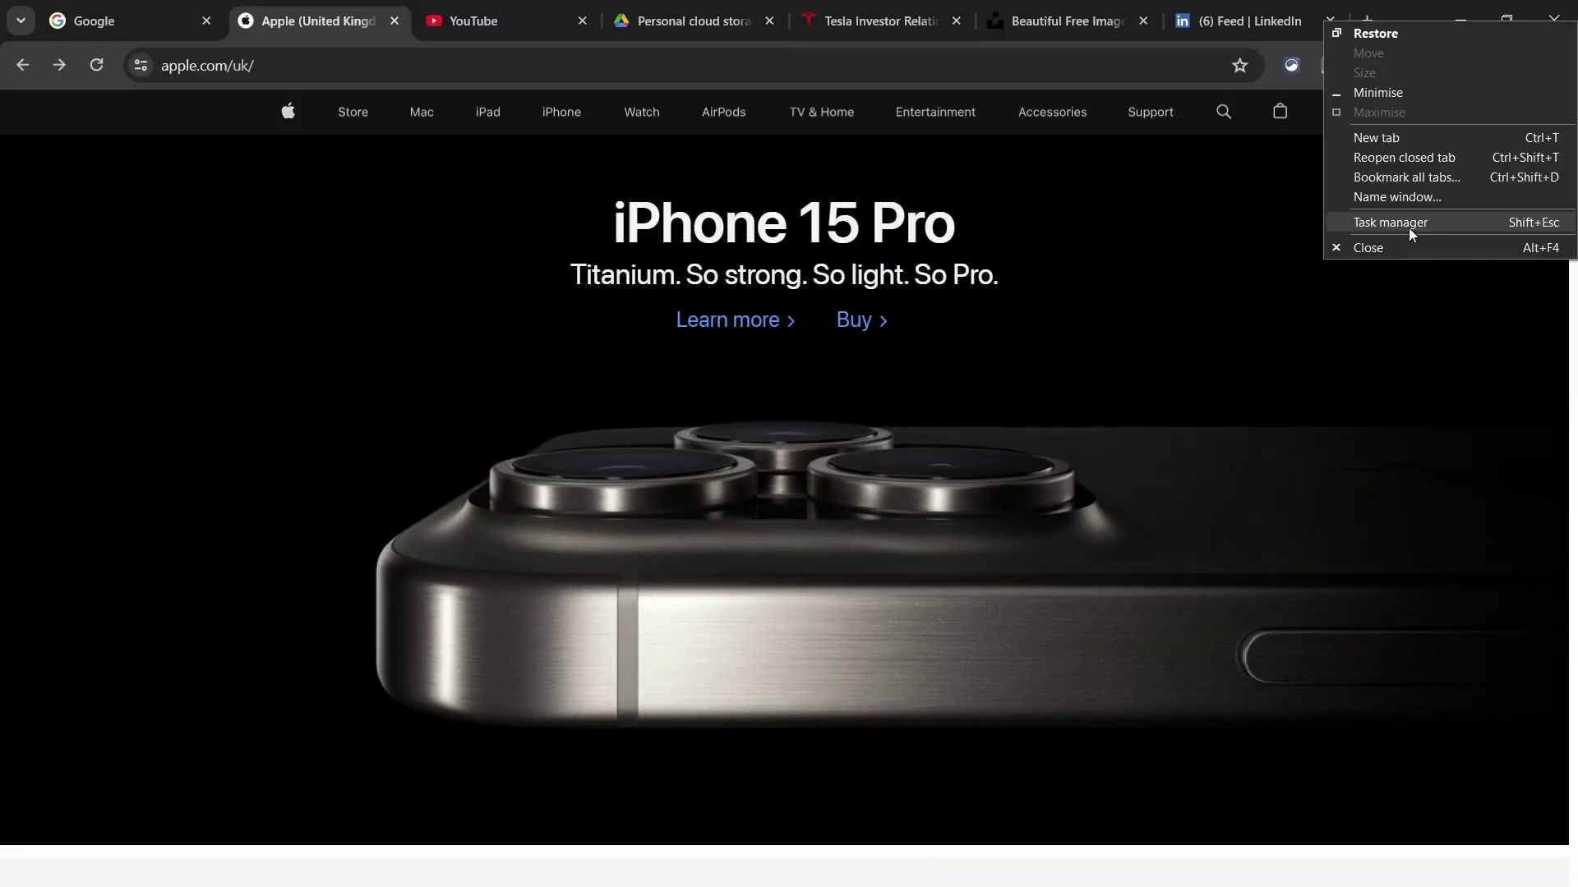
Open Chrome's Task Manager, duplicate the Unsplash tab and show the media playback controls.
left_click(1409, 229)
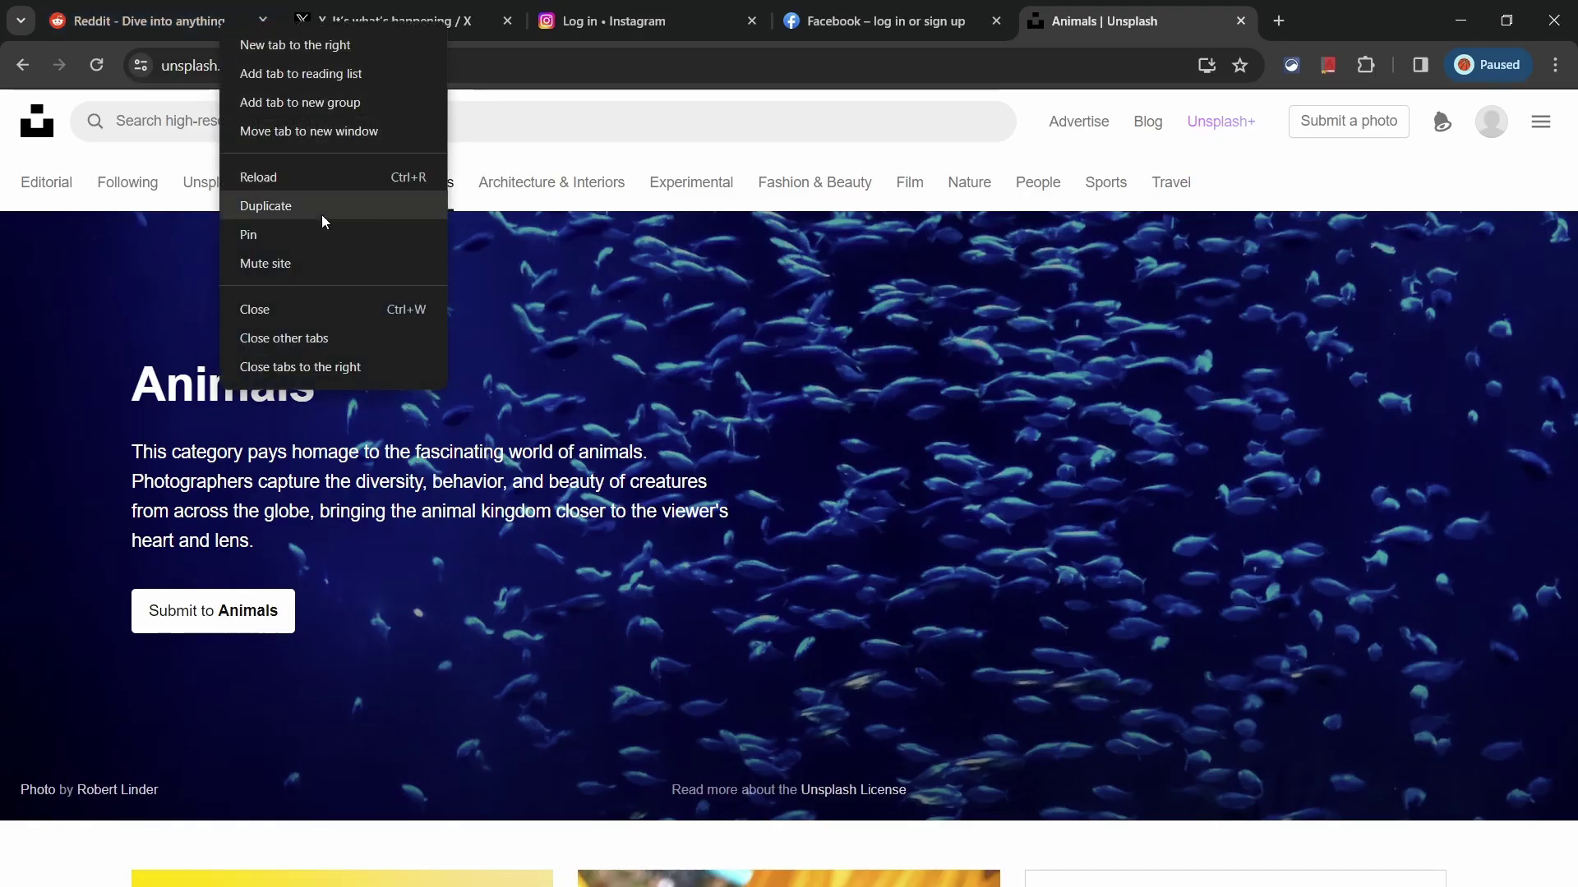
left_click(323, 212)
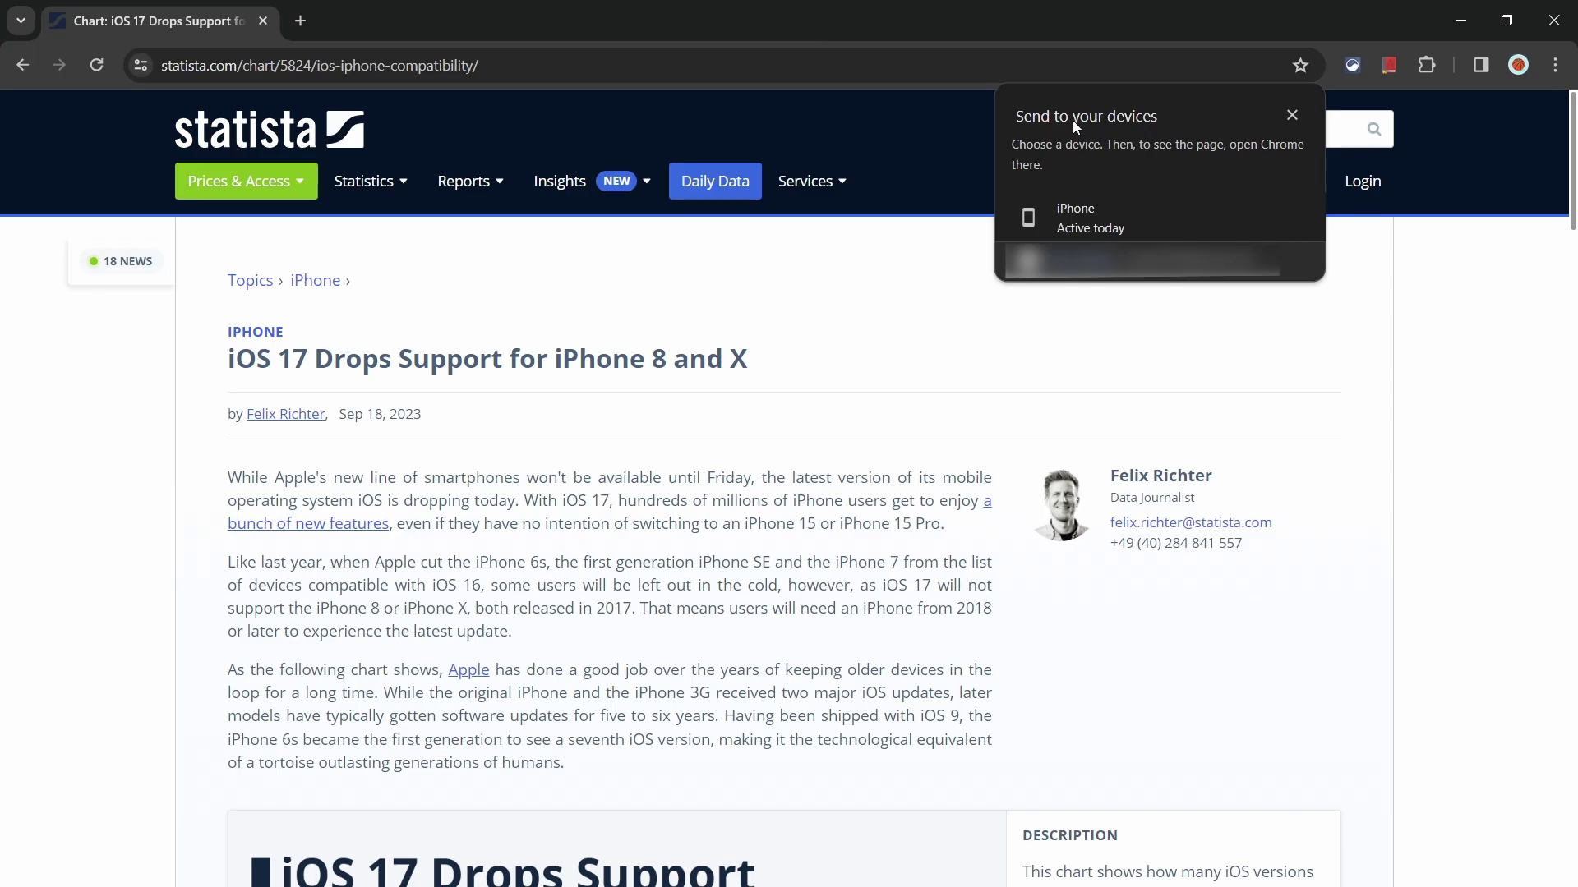
left_click(1385, 69)
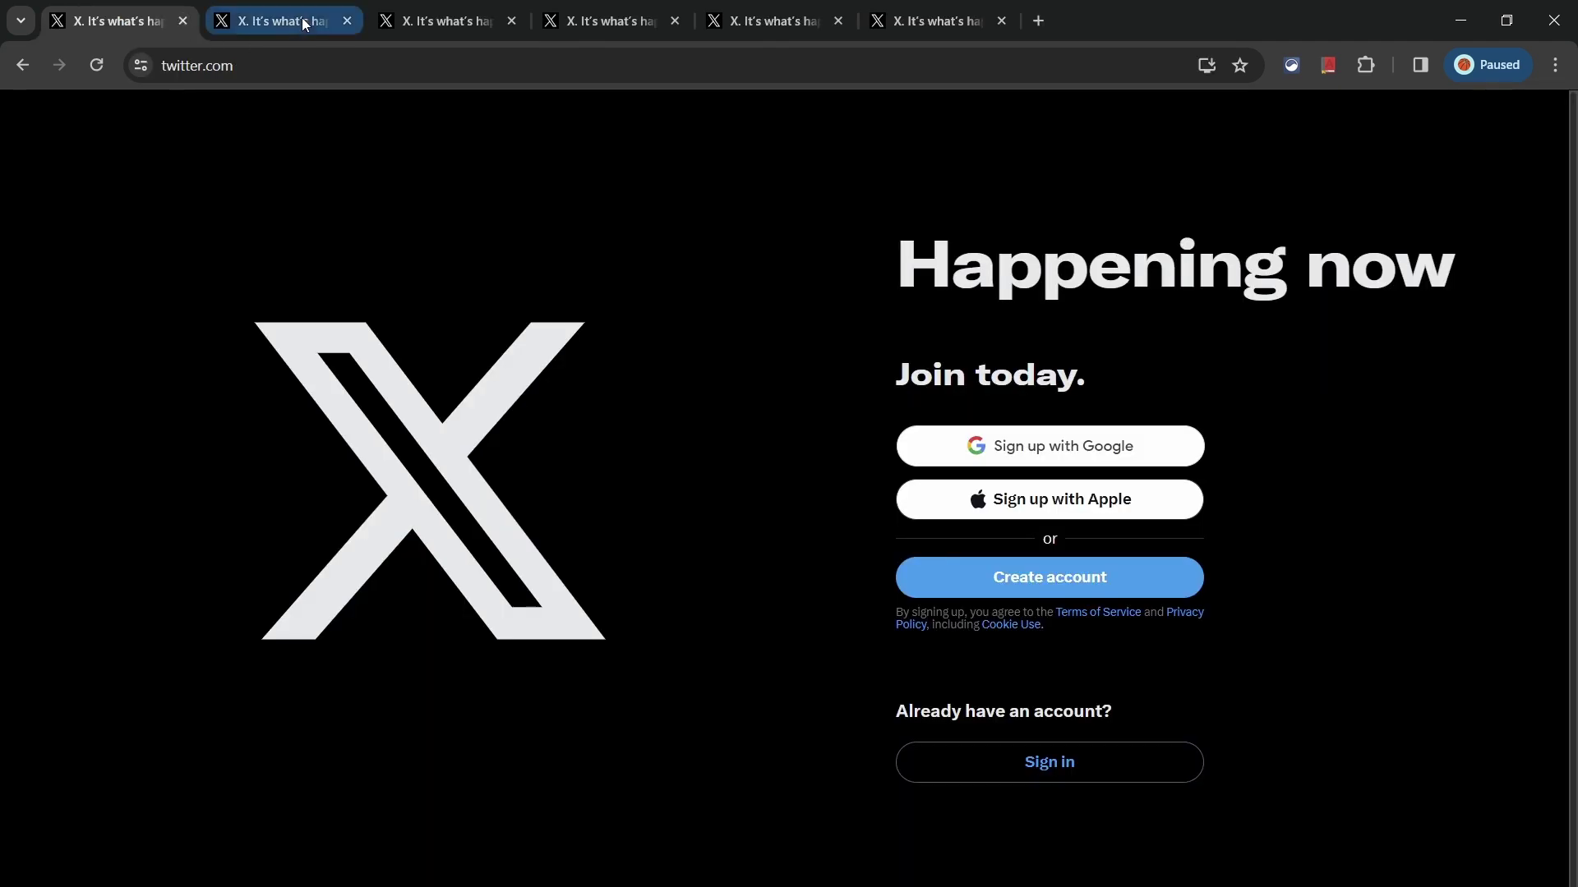
Close the three extra X tabs and put YouTube in a new group named 'Procrastination'.
middle_click(371, 33)
middle_click(493, 31)
middle_click(608, 29)
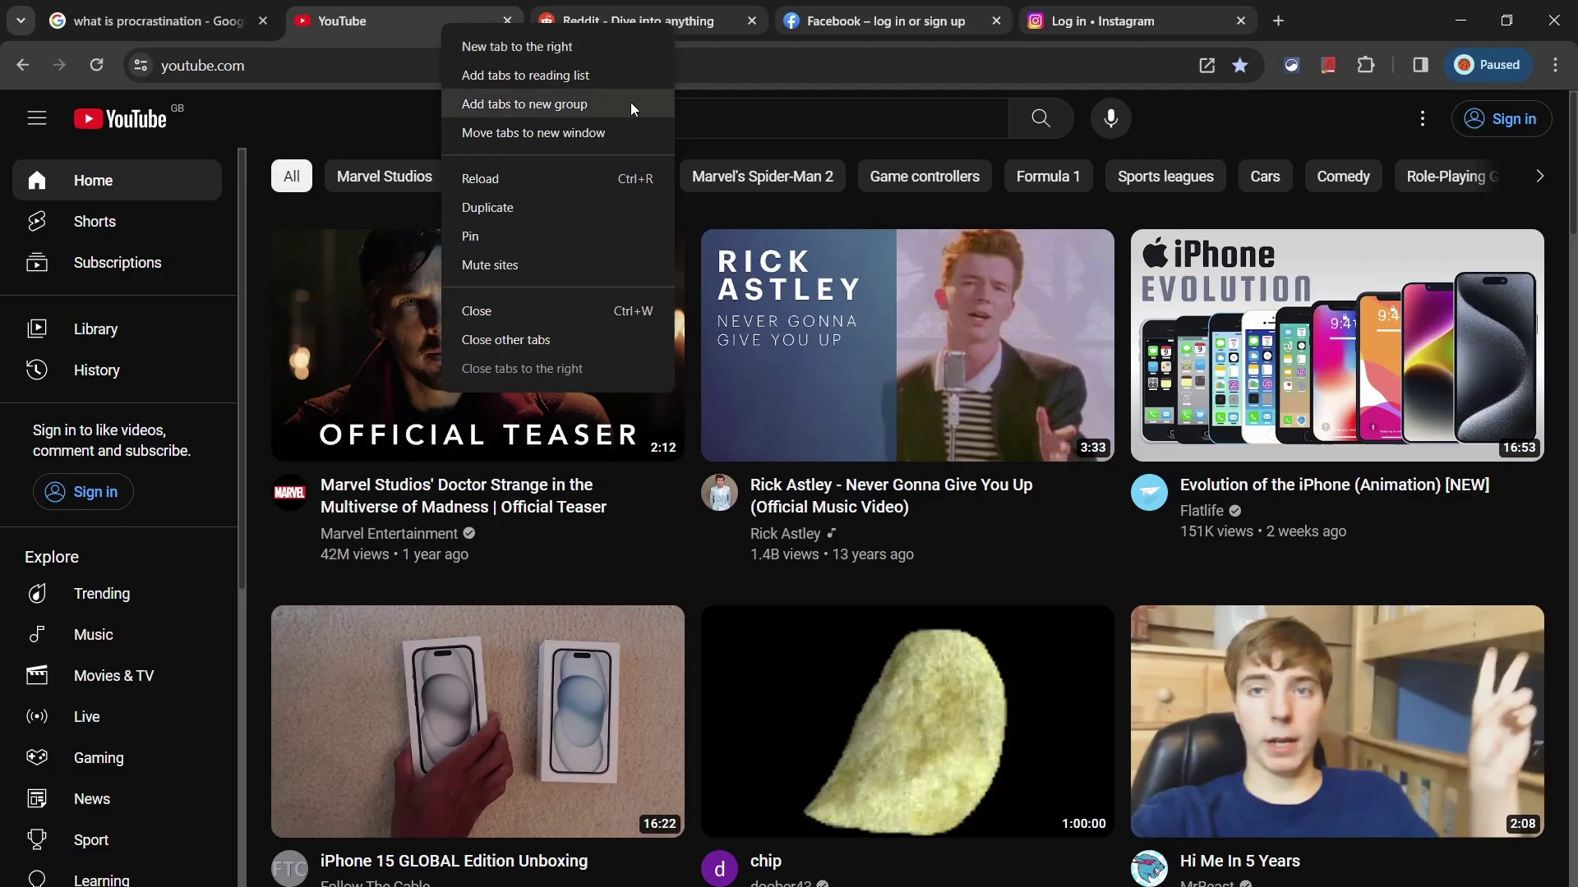
left_click(629, 102)
type("Procrastination")
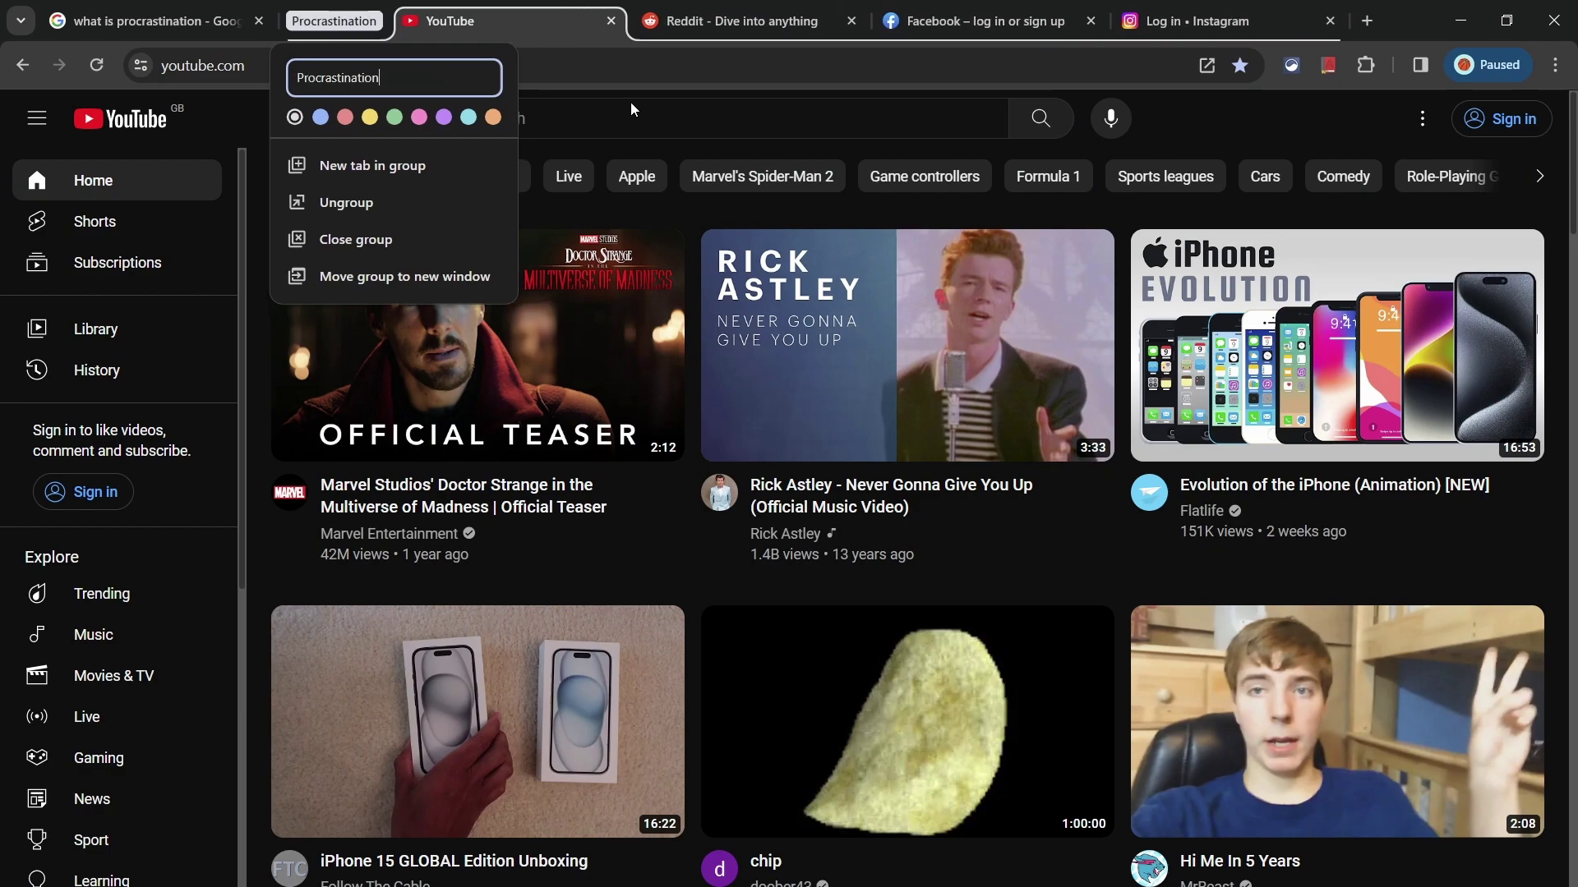